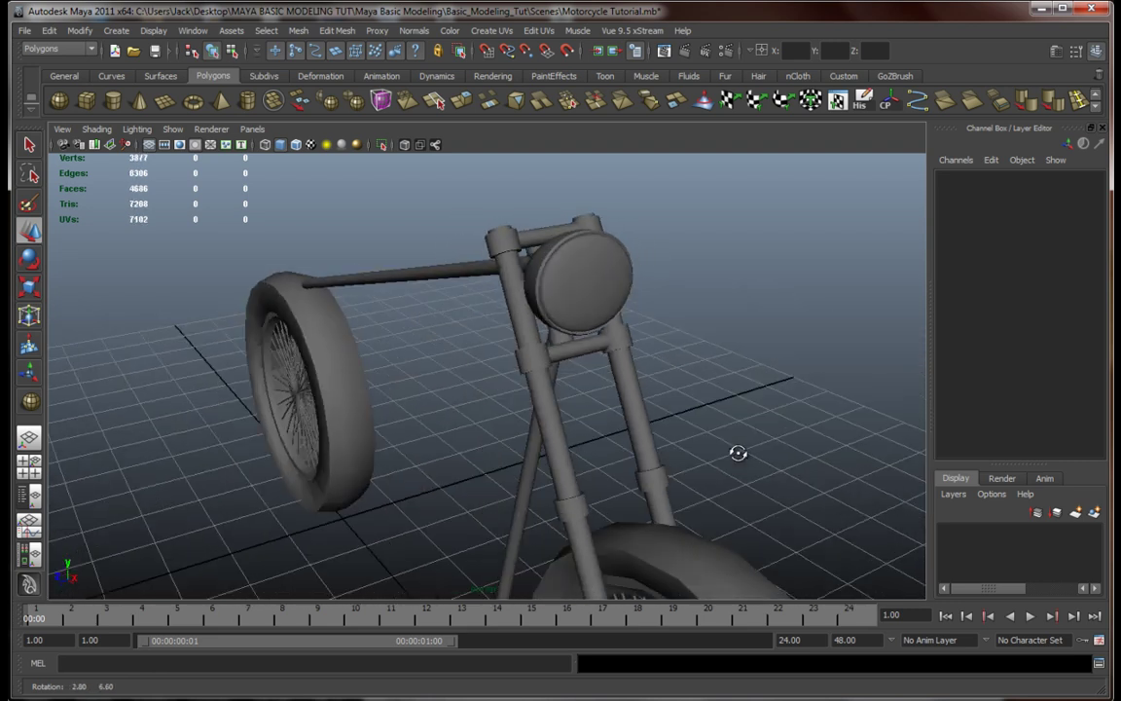
Step: Examine the headlight's rim and lens from several angles, selecting each part to check how they fit together
alt+drag(711, 467, 631, 411)
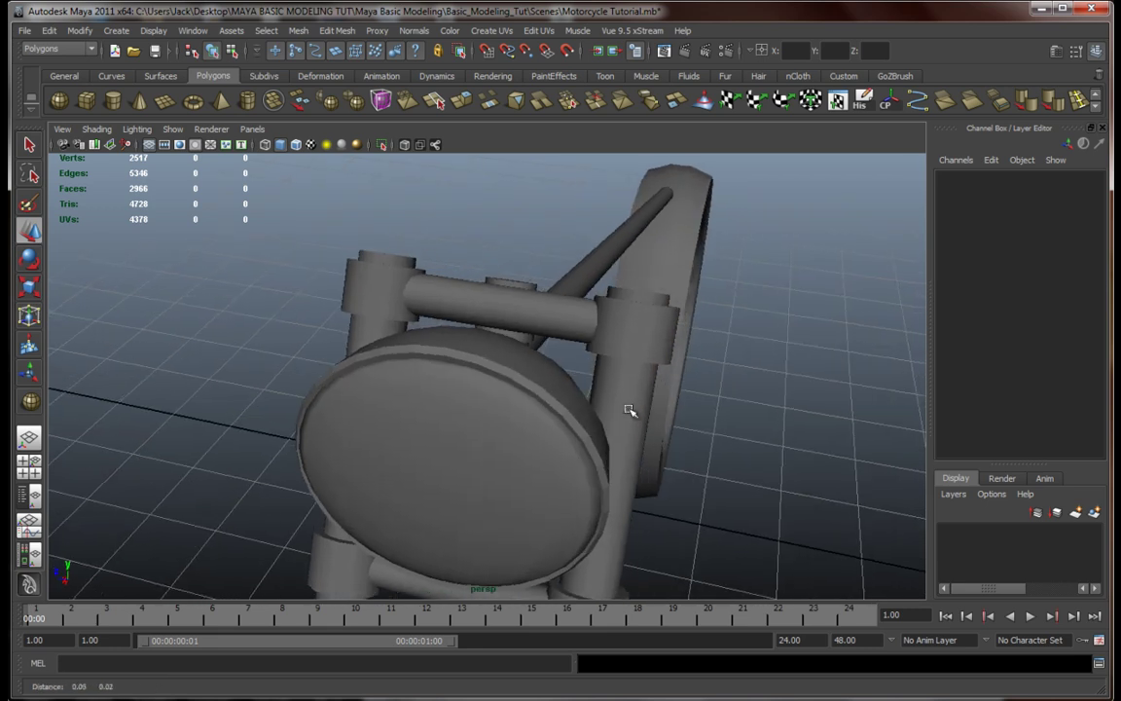
click(559, 386)
scroll(586, 470, up, 5)
alt+middle_drag(585, 470, 653, 342)
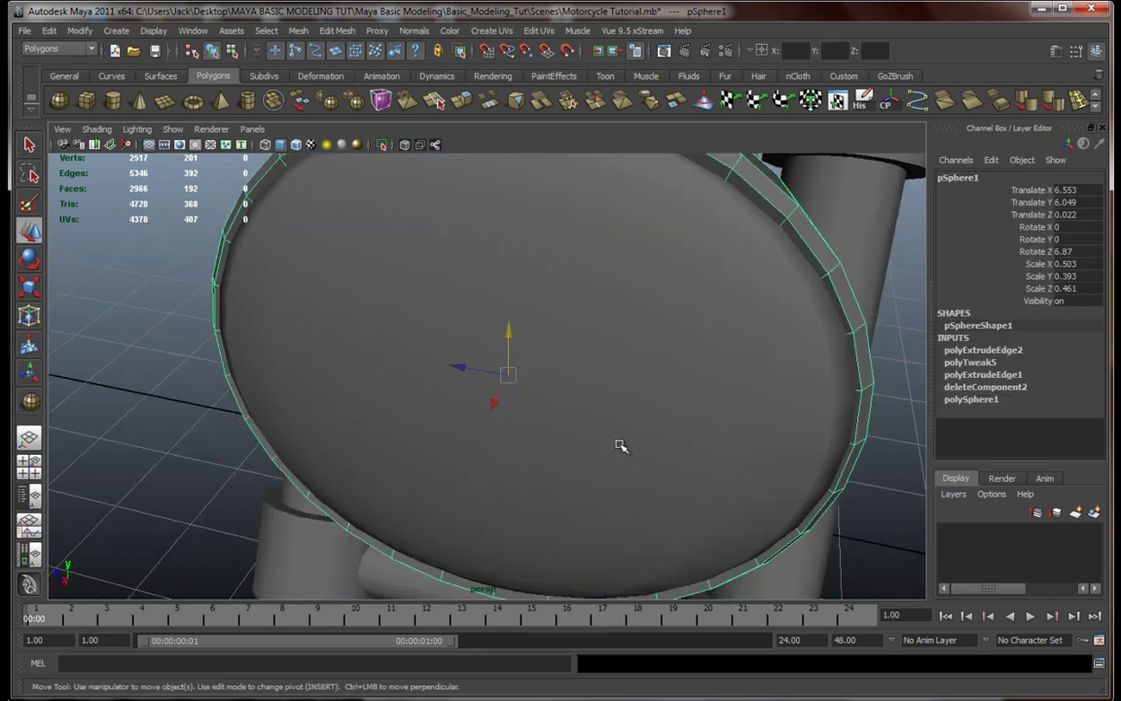
alt+drag(618, 445, 560, 416)
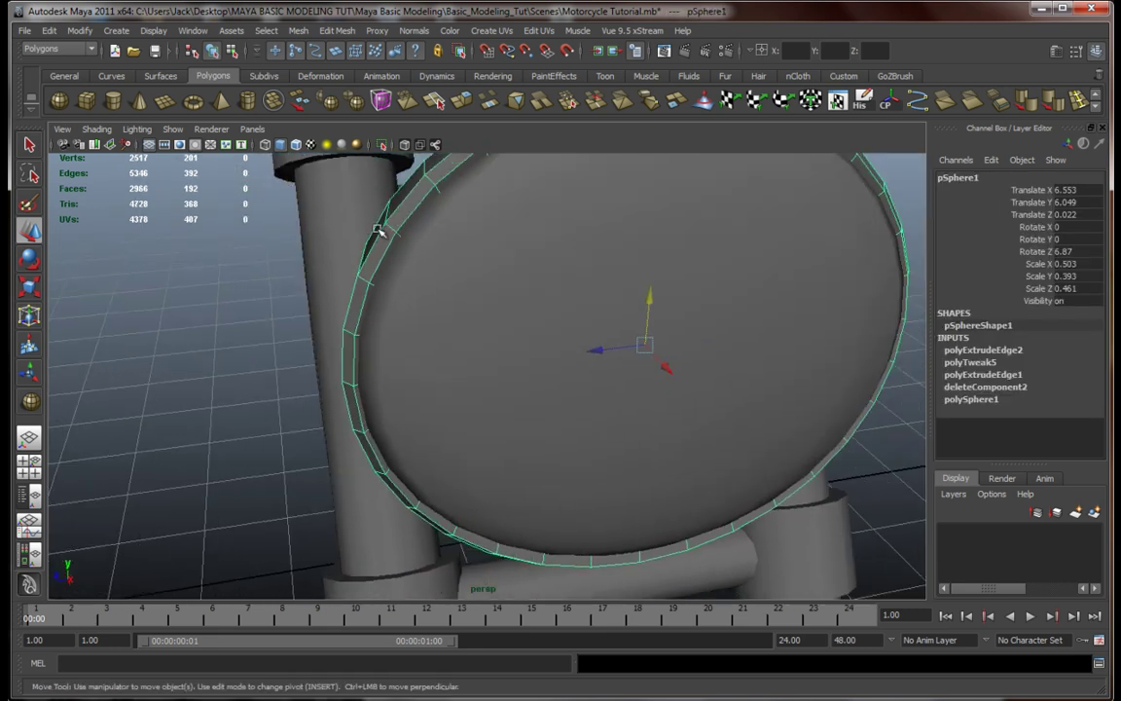
alt+drag(481, 466, 527, 317)
click(533, 320)
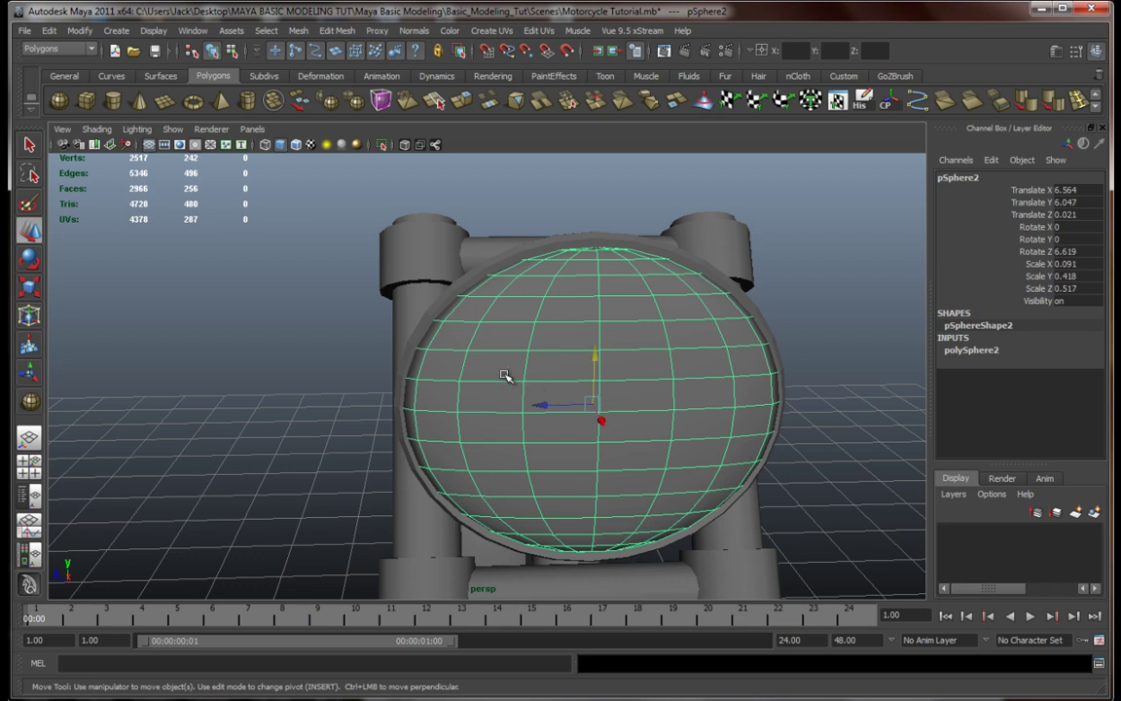
alt+drag(505, 376, 562, 388)
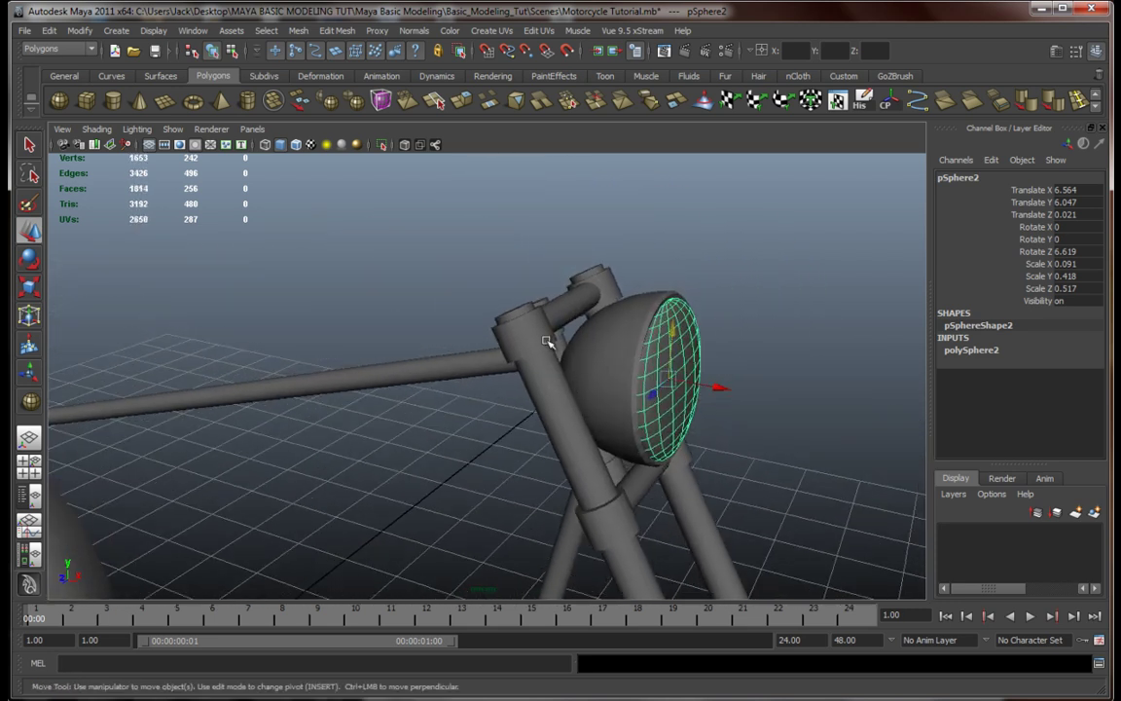
click(620, 381)
click(665, 416)
click(772, 393)
Step: Inspect the motorcycle frame, front fork and wheels from the side and at different distances
alt+drag(771, 394, 520, 416)
alt+middle_drag(572, 414, 740, 416)
alt+right_drag(741, 416, 633, 421)
alt+drag(601, 435, 666, 426)
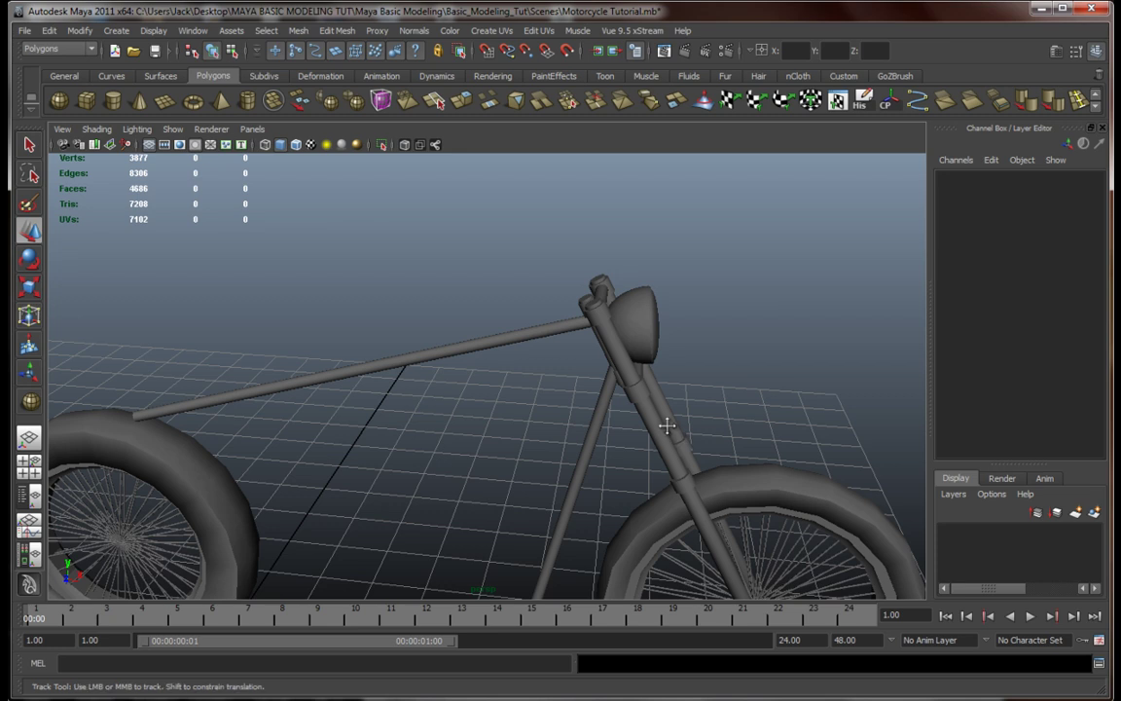
alt+middle_drag(666, 425, 695, 373)
scroll(611, 436, down, 5)
alt+middle_drag(612, 436, 656, 396)
alt+drag(656, 395, 605, 424)
alt+middle_drag(612, 378, 562, 453)
scroll(570, 446, up, 5)
alt+drag(628, 471, 630, 468)
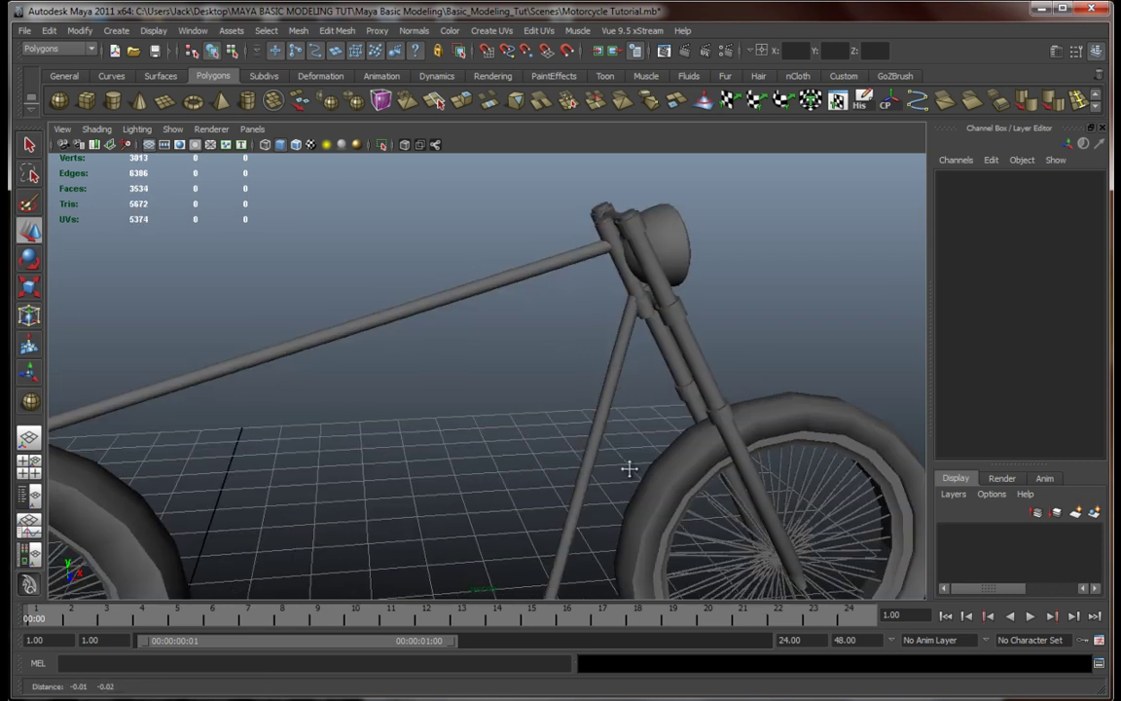
Step: Duplicate the upper frame tube and move the copy straight down to about Translate Y 1.767
scroll(633, 404, down, 1)
alt+middle_drag(630, 468, 758, 457)
scroll(633, 405, down, 2)
click(535, 328)
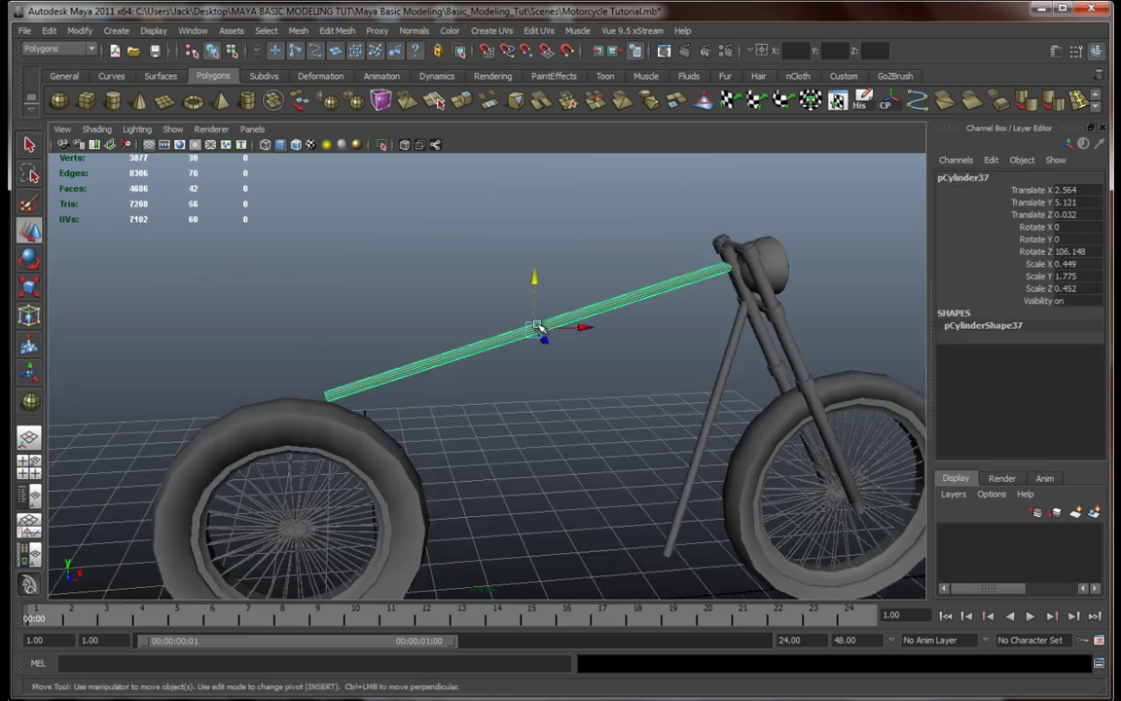
key(ctrl+d)
drag(535, 278, 534, 450)
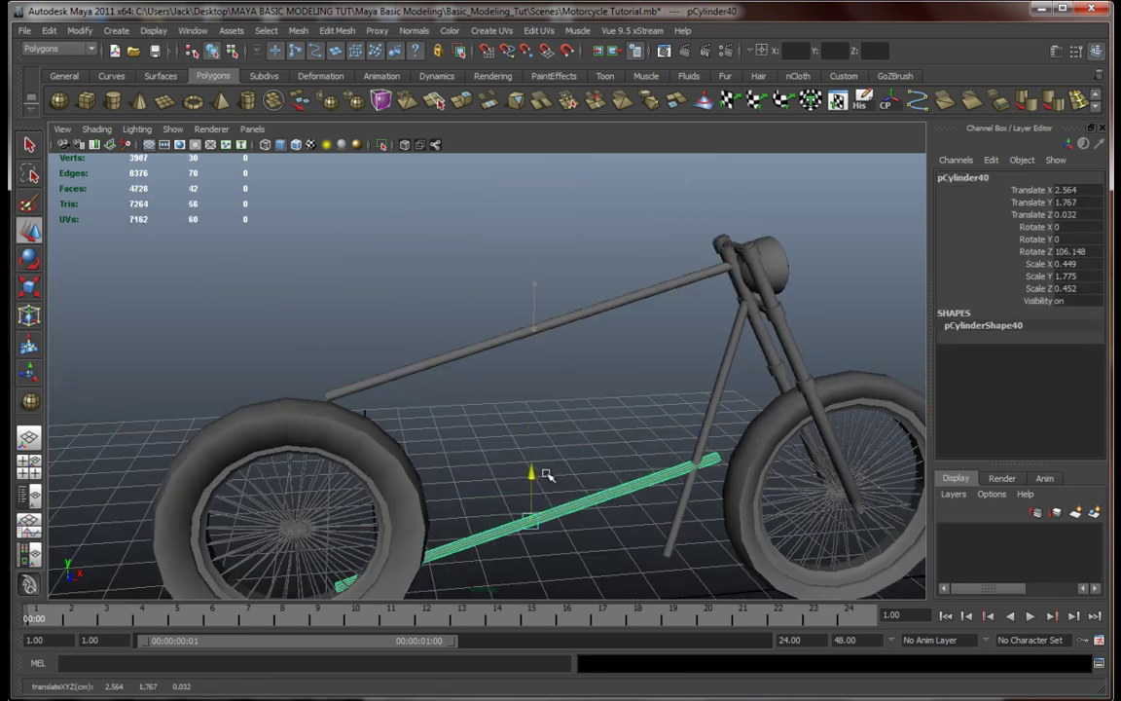
Step: Set the copied tube's Rotate Z to 90 so it lies horizontally
alt+middle_drag(589, 516, 643, 464)
double_click(1096, 250)
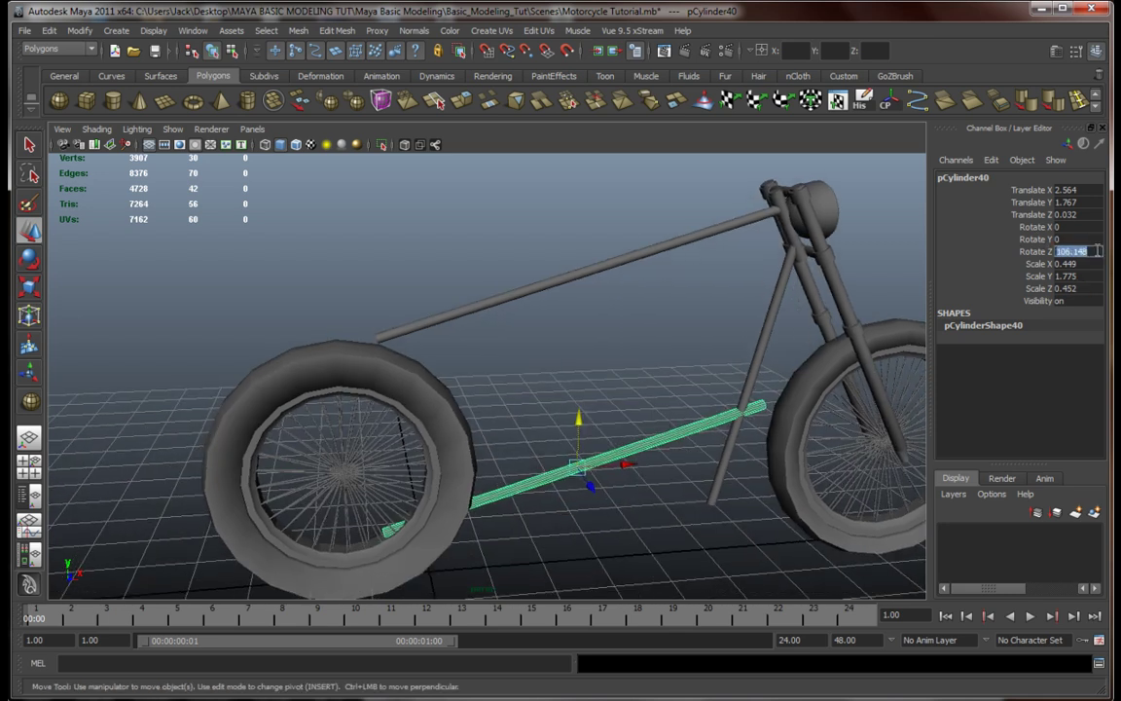
text(0)
key(Return)
double_click(1077, 250)
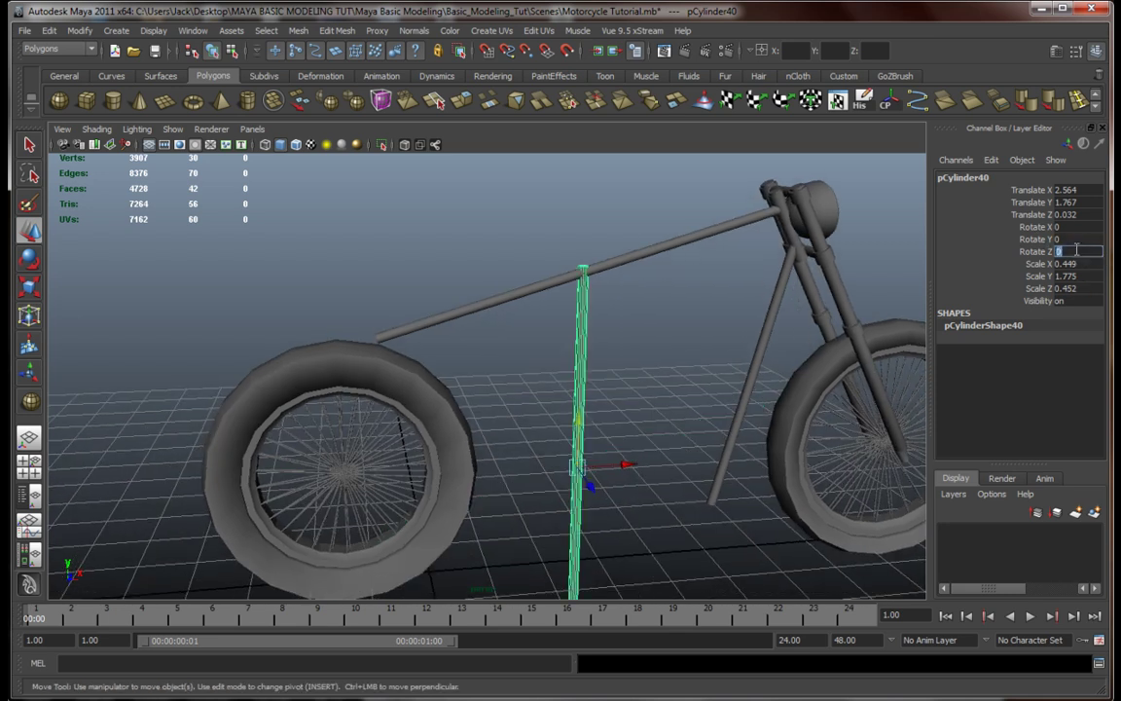
text(90)
key(Return)
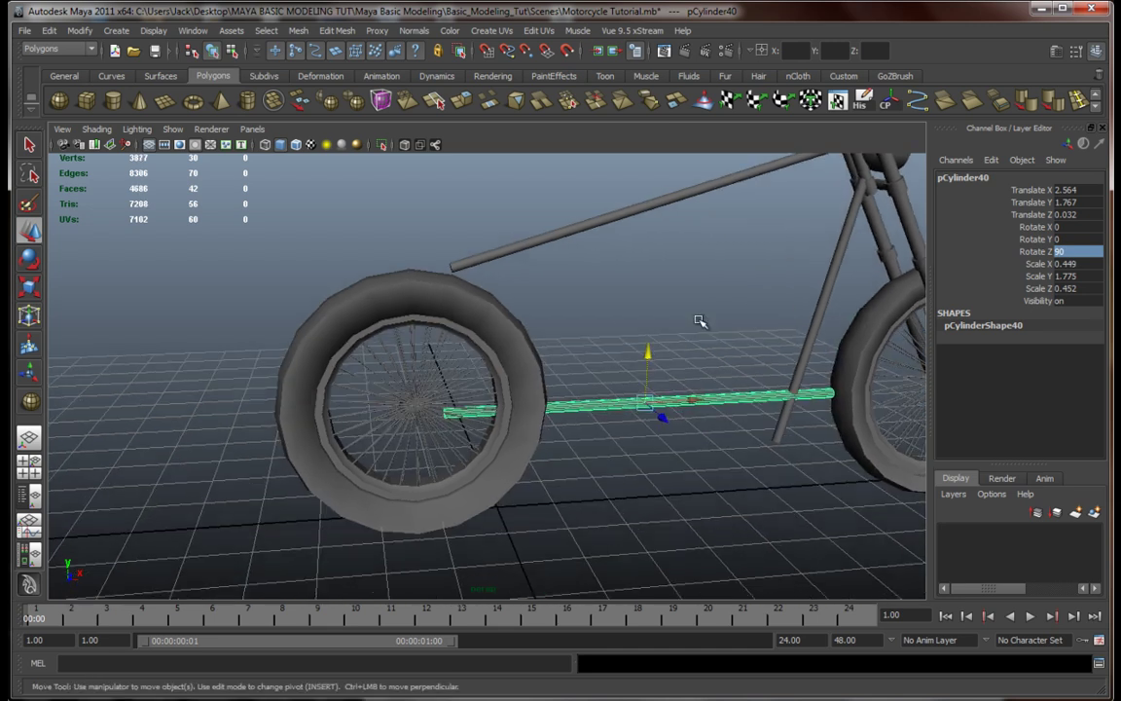
Step: In the front view, shorten the horizontal tube to about Scale Y 1.308 and lower it to about Translate Y 0.987
key(space)
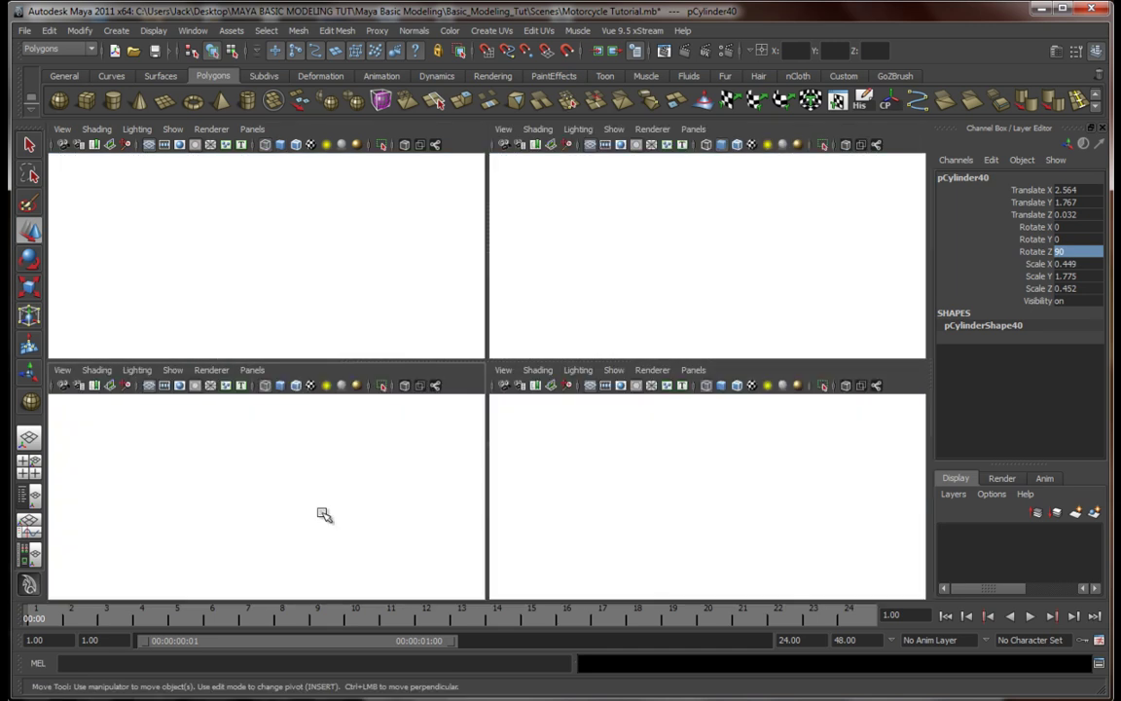
key(space)
scroll(459, 495, up, 3)
alt+middle_drag(535, 501, 466, 475)
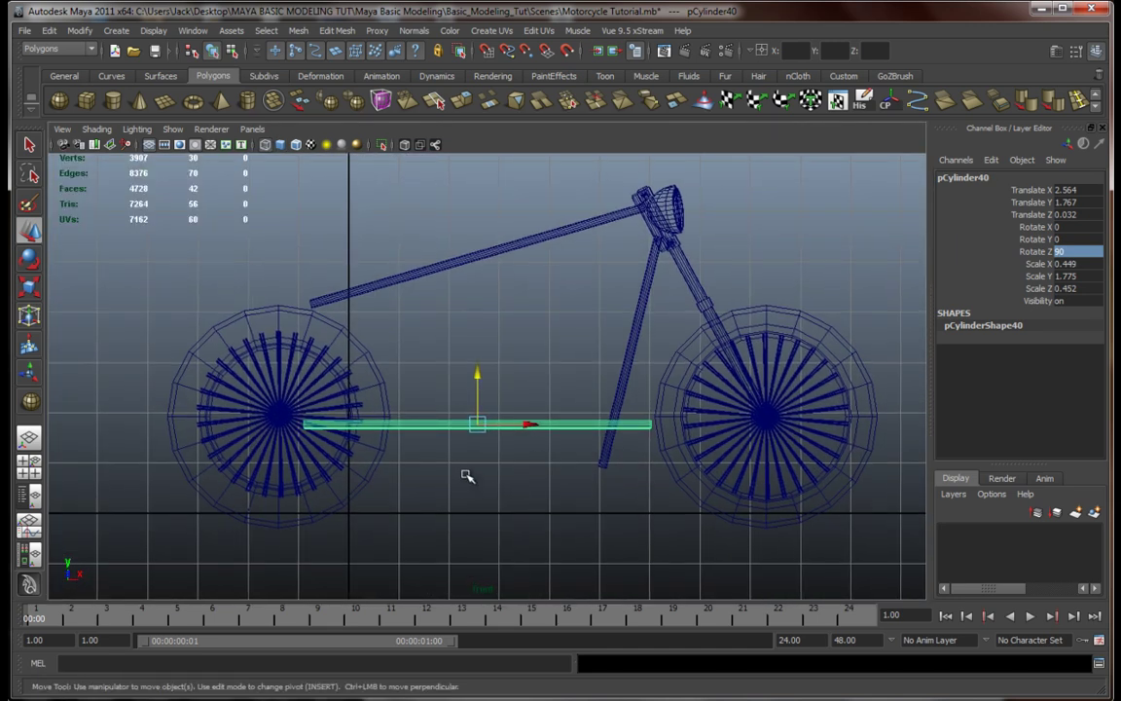
key(r)
drag(430, 425, 479, 465)
key(w)
Step: Shorten the lower tube to about Scale Y 1.125 and shift it to about Translate X 2.885, meeting the down tube's lower end
key(r)
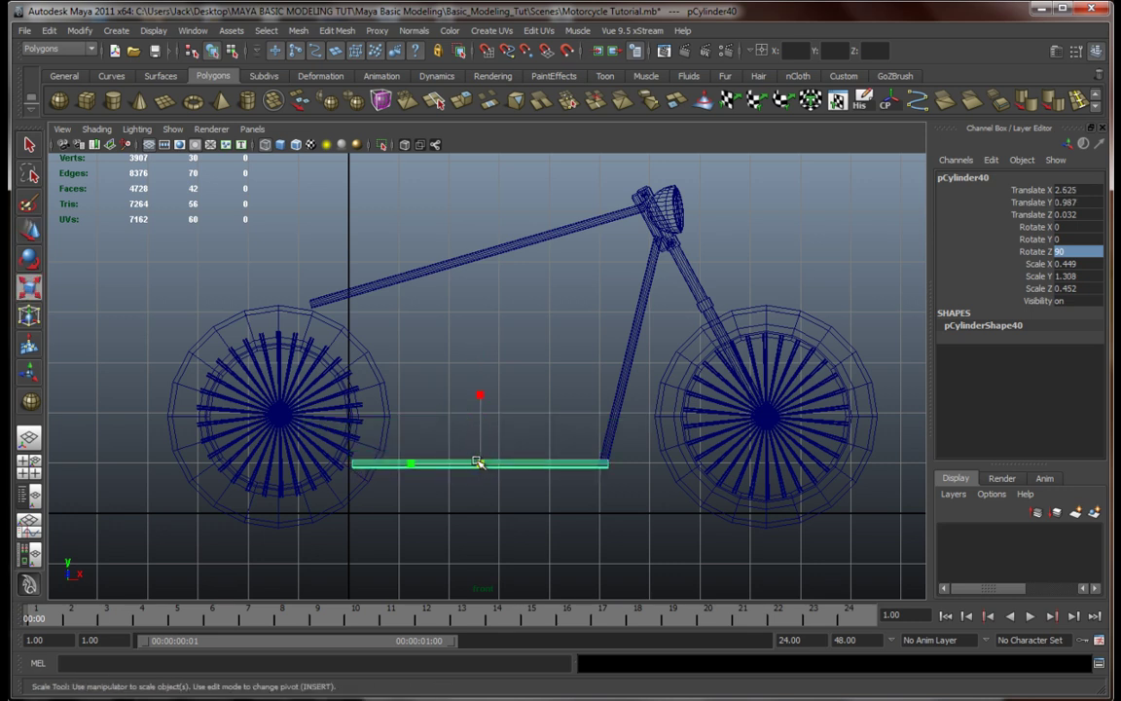
drag(408, 468, 421, 464)
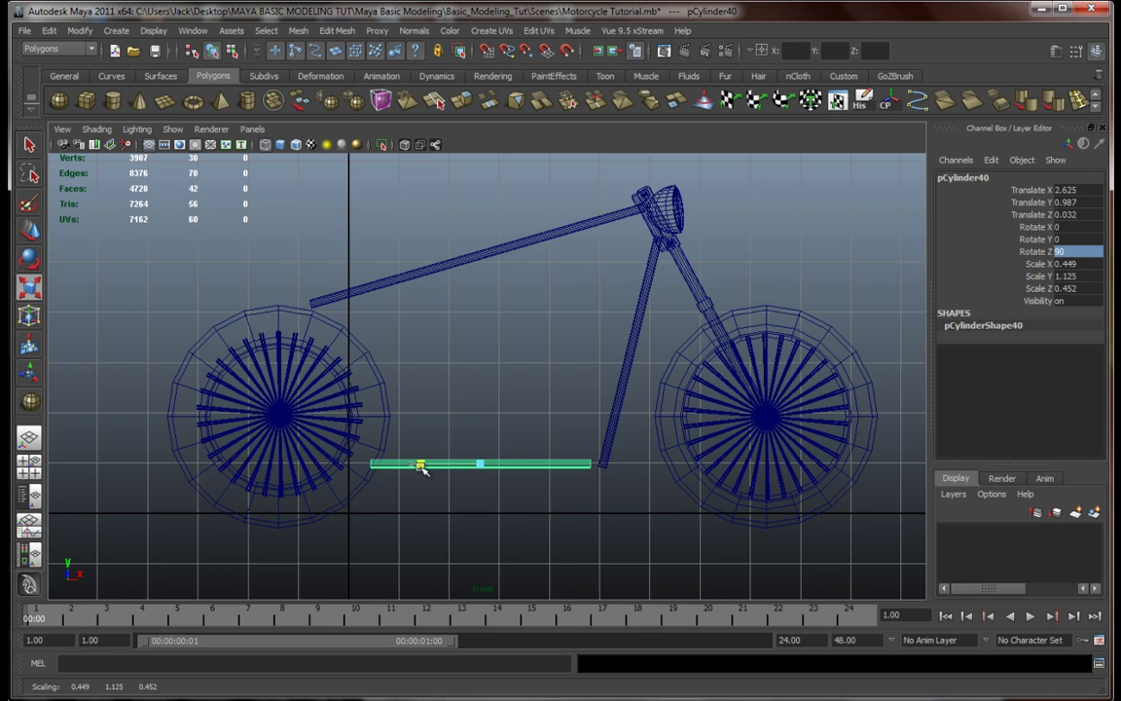
key(w)
drag(525, 464, 538, 466)
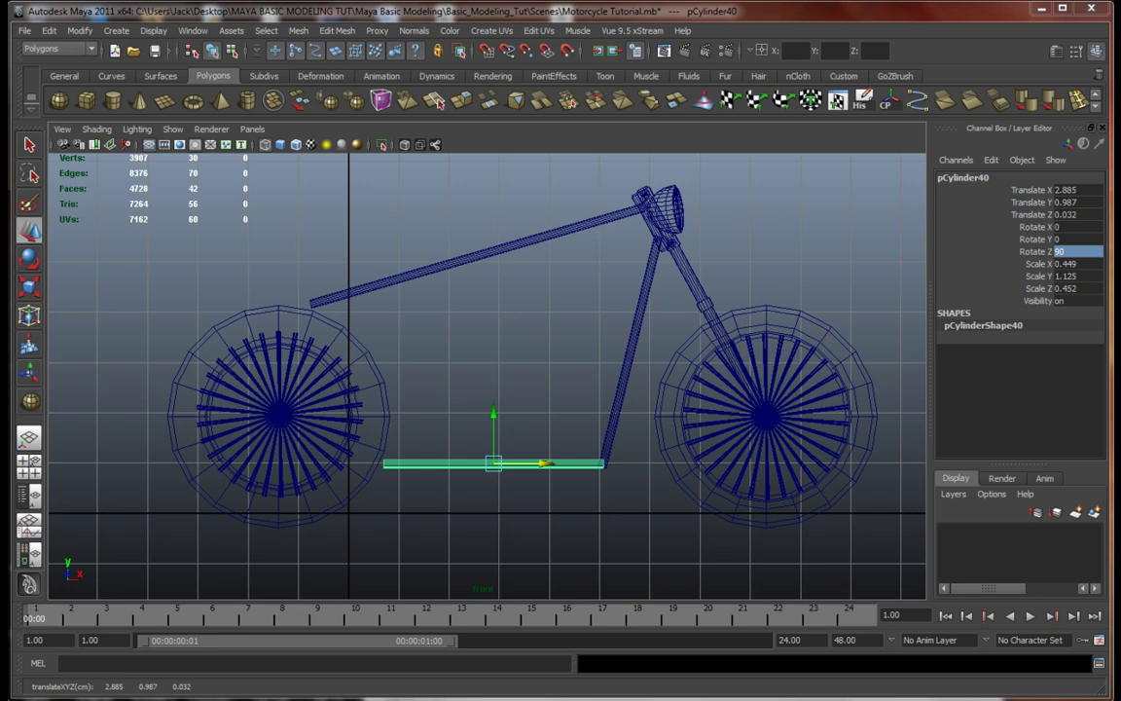
click(555, 388)
Step: Inspect the lower frame tube in the perspective view from the rear and the front
key(space)
key(space)
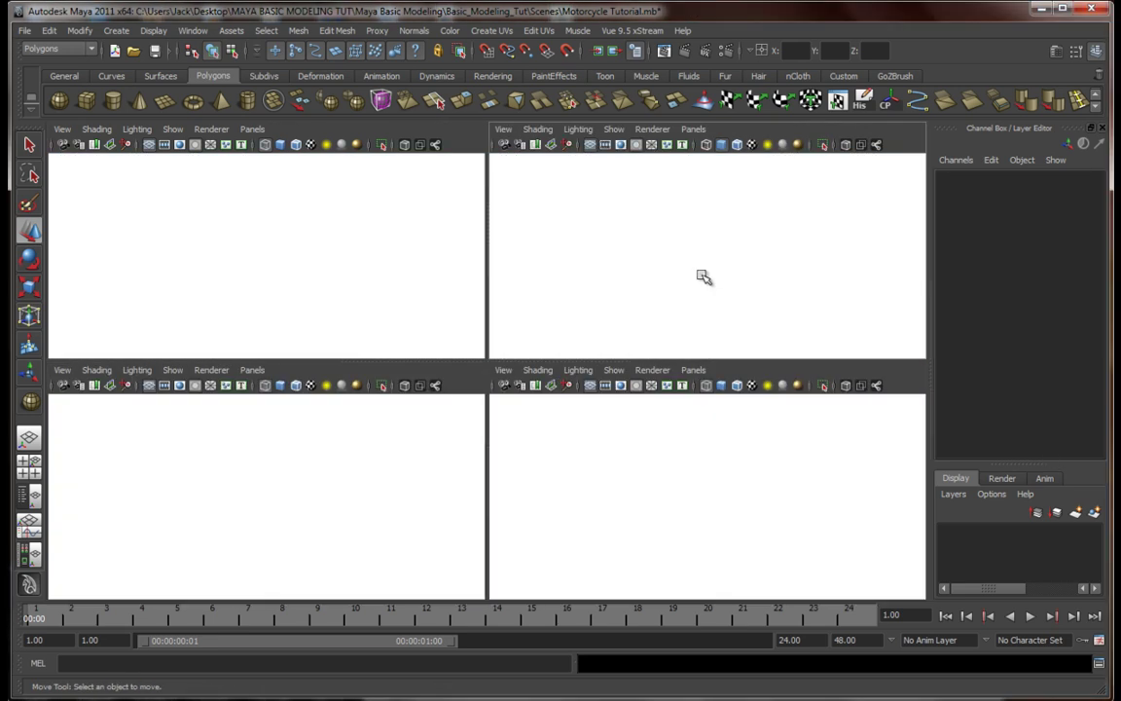
alt+drag(703, 277, 609, 413)
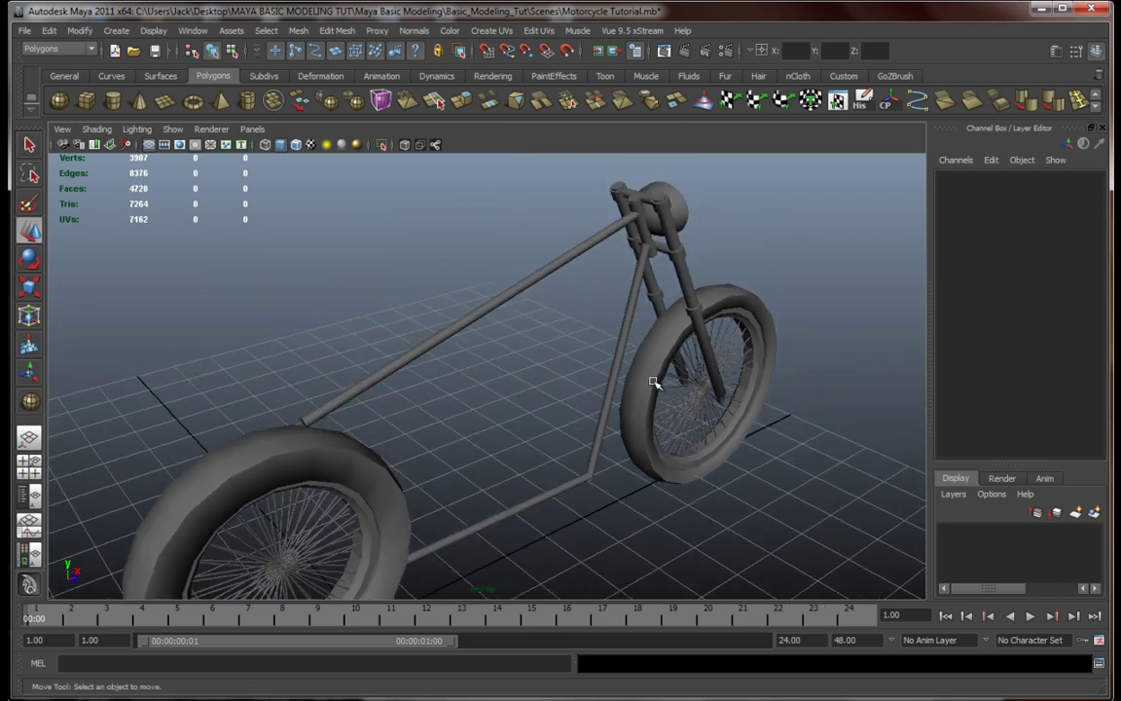
alt+drag(653, 382, 426, 368)
Step: Rotate the front fork leg at Translate Z -0.47 around its length to about Rotate Y -176.394, turning its narrow tip to the other side
click(599, 353)
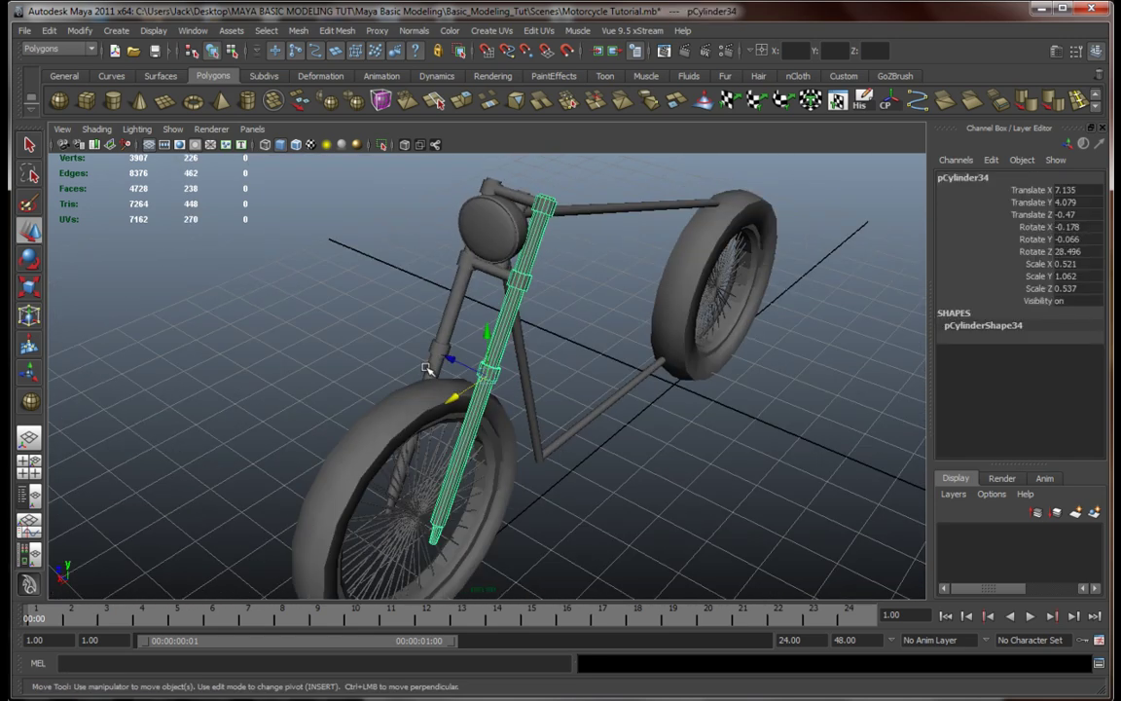
alt+drag(508, 370, 594, 368)
alt+middle_drag(593, 368, 590, 361)
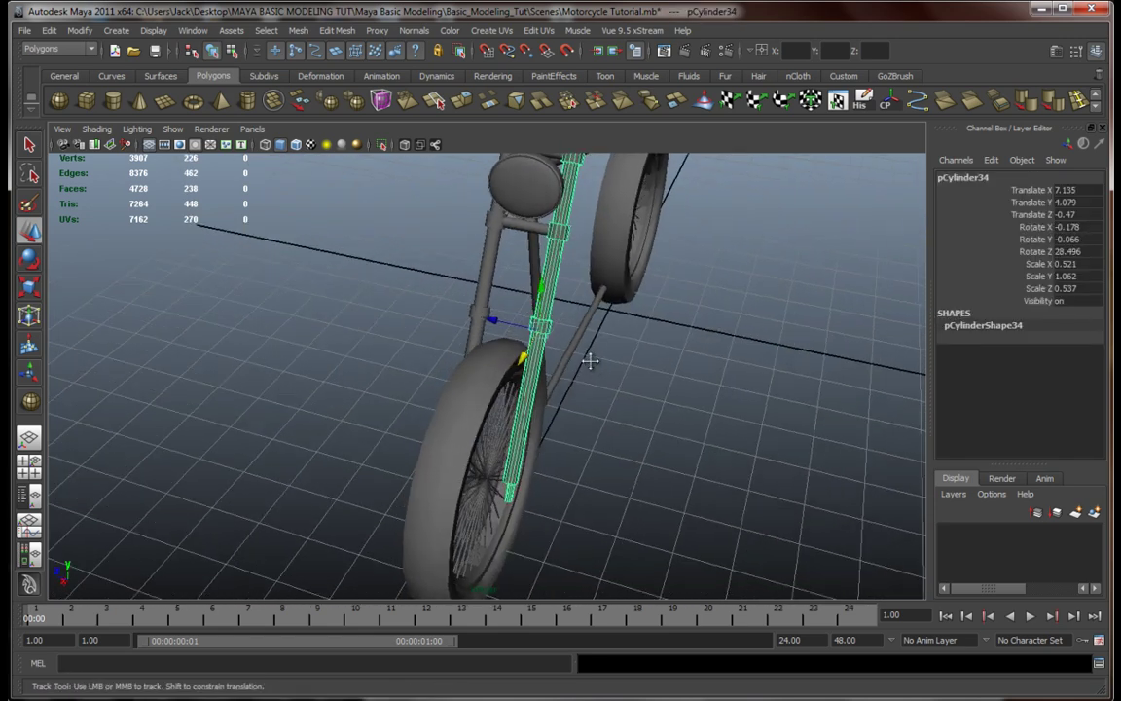
alt+drag(590, 361, 505, 398)
key(e)
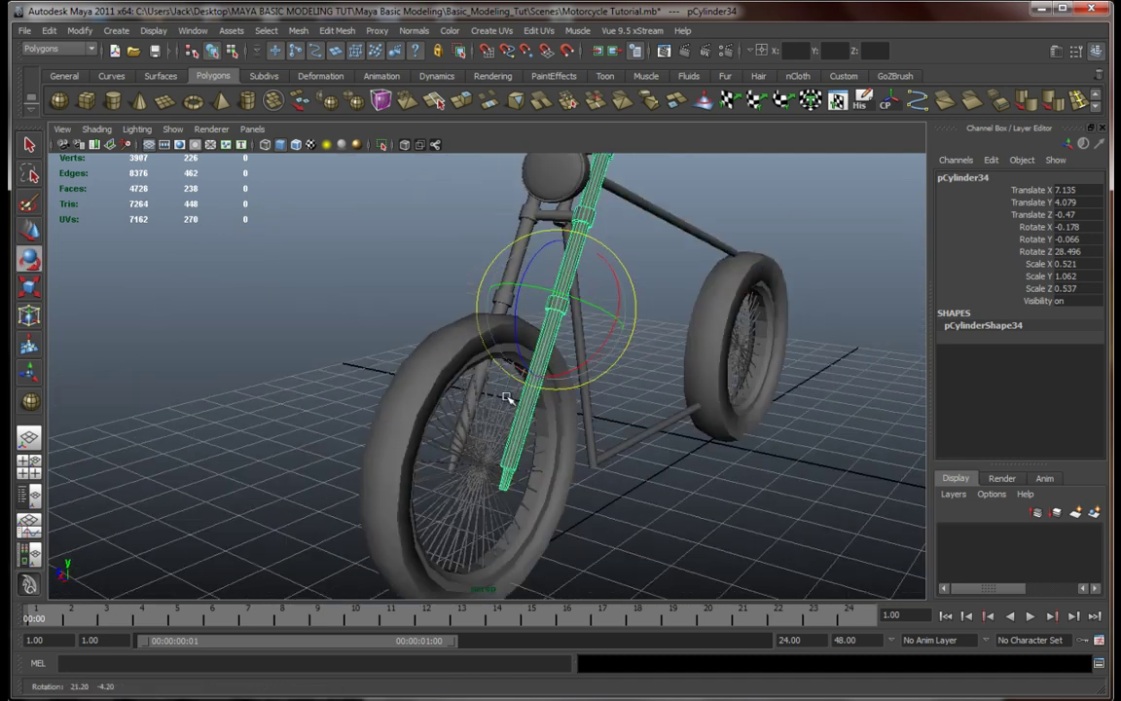
alt+middle_drag(505, 398, 573, 368)
scroll(584, 366, up, 4)
alt+drag(613, 365, 540, 406)
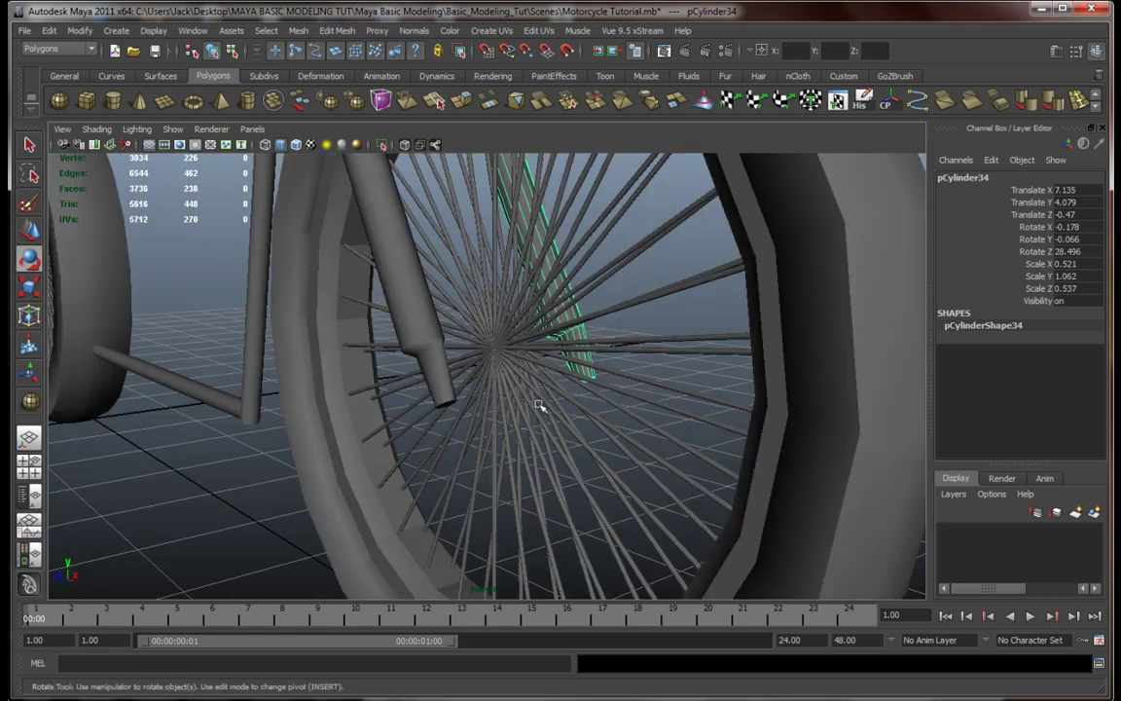
alt+drag(429, 378, 605, 373)
alt+middle_drag(528, 246, 558, 344)
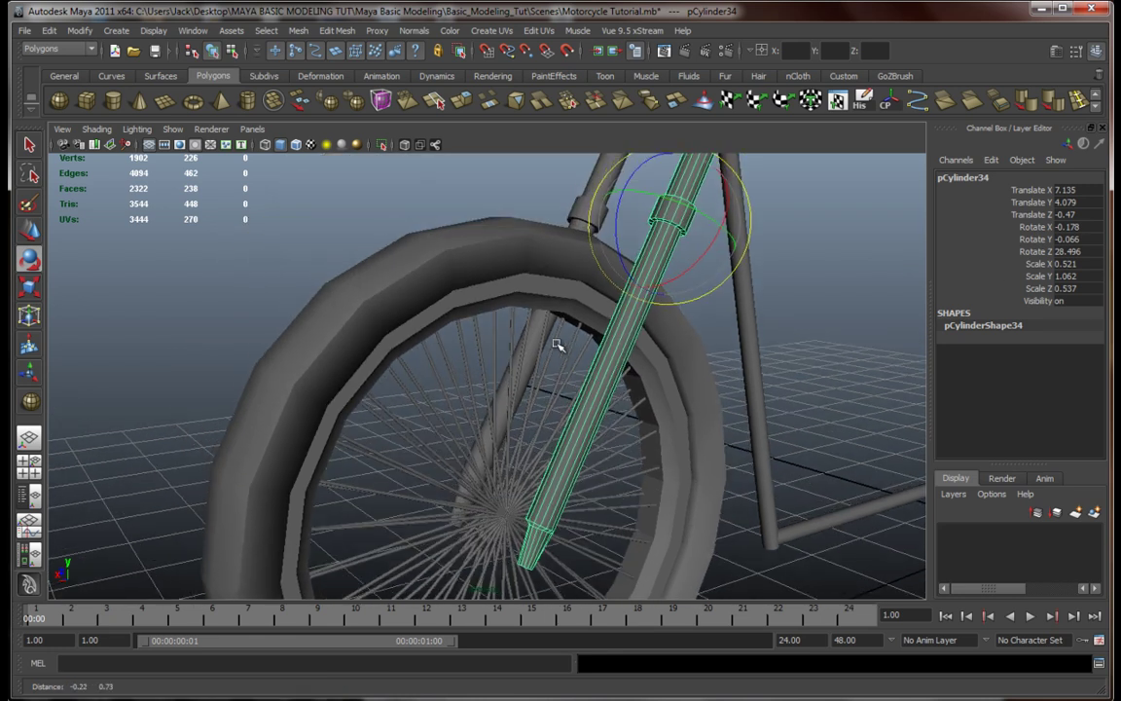
drag(700, 213, 609, 190)
Step: Compare the rotated fork leg's alignment with the opposite leg in the perspective and top views
alt+drag(681, 285, 767, 283)
alt+middle_drag(722, 264, 744, 342)
alt+right_drag(744, 342, 656, 333)
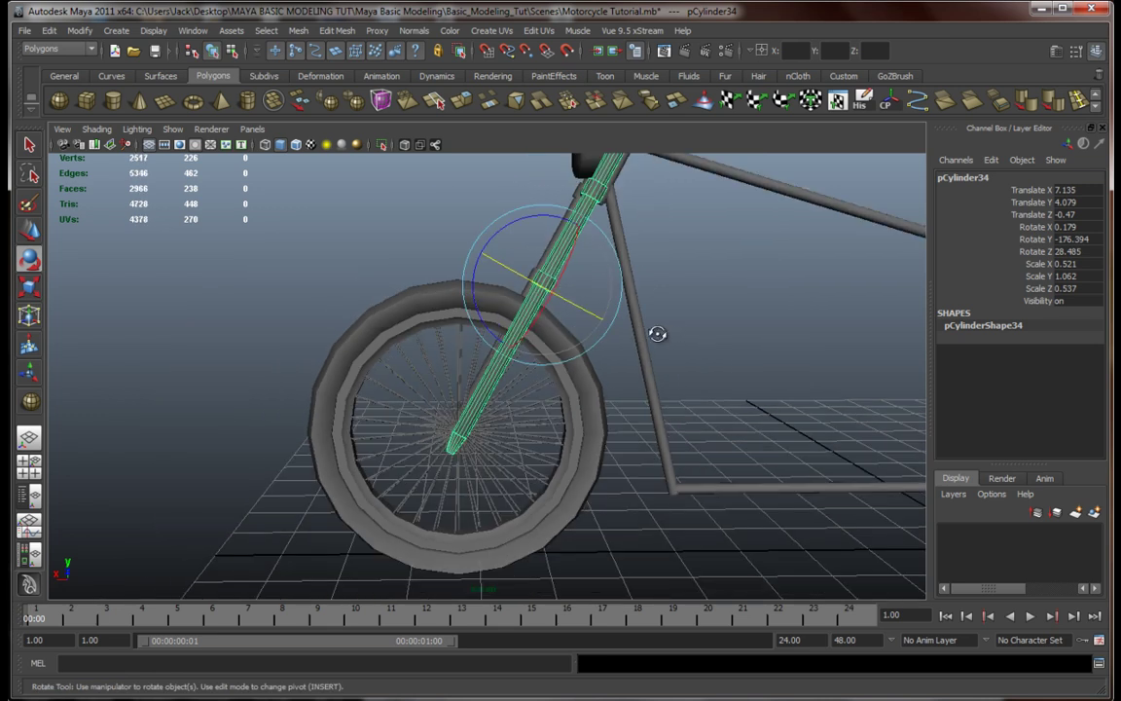
alt+drag(656, 333, 653, 306)
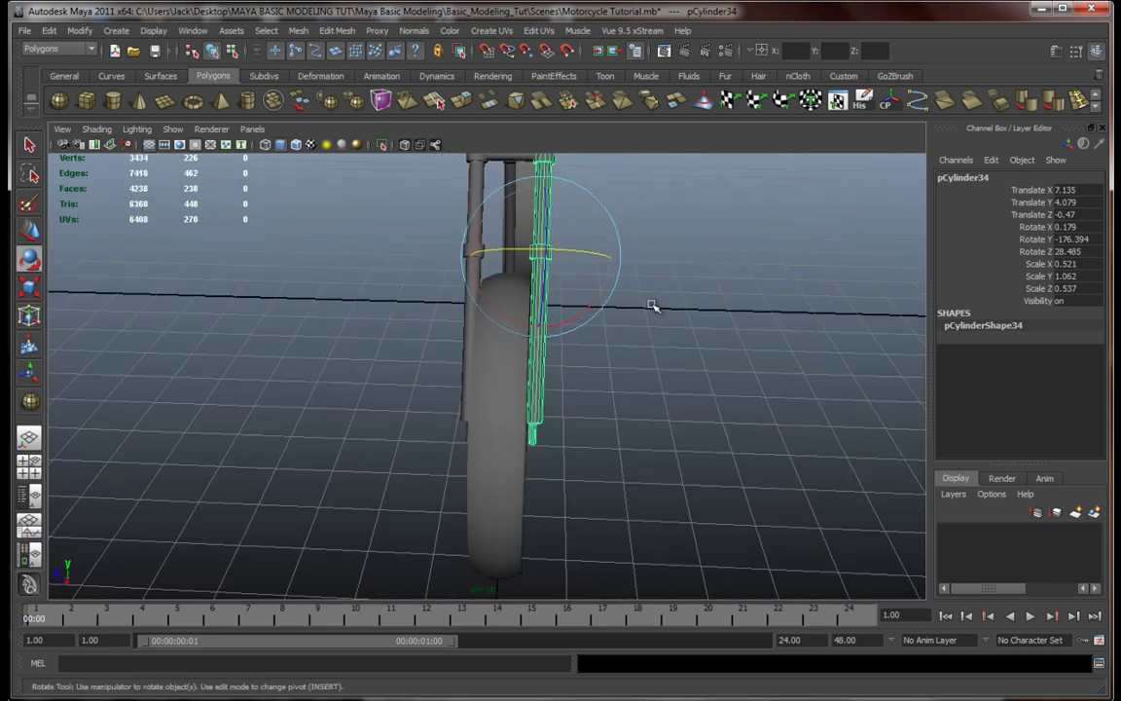
key(space)
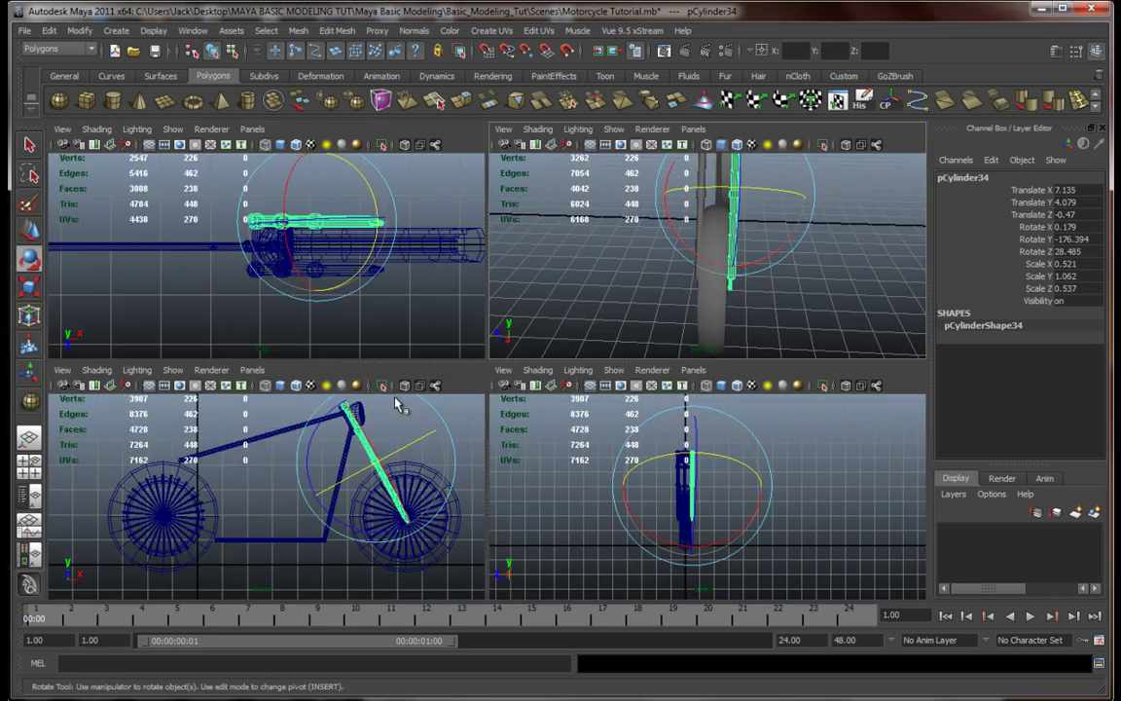
key(space)
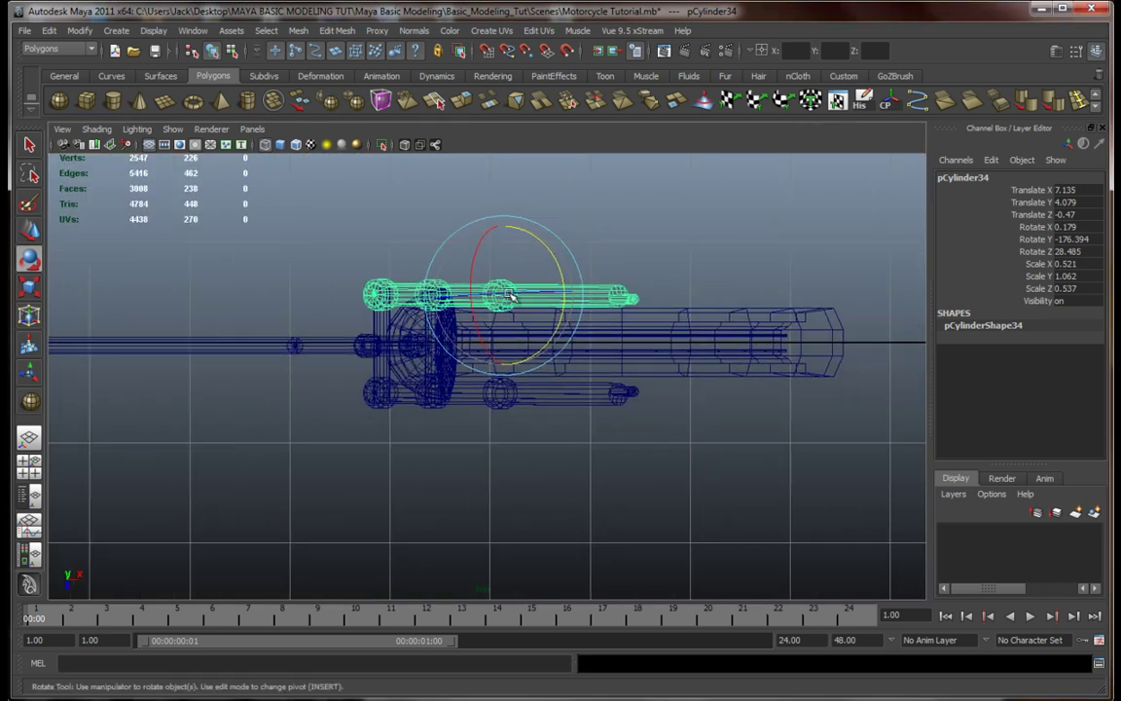
scroll(508, 295, up, 1)
scroll(516, 296, up, 1)
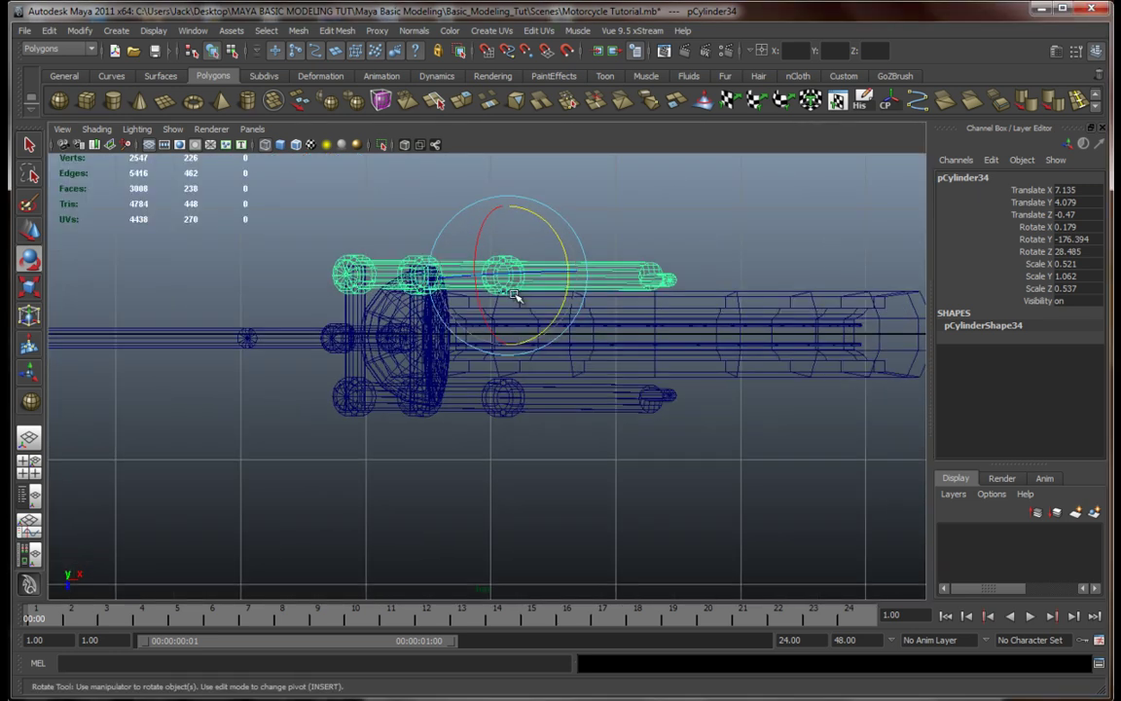
click(587, 404)
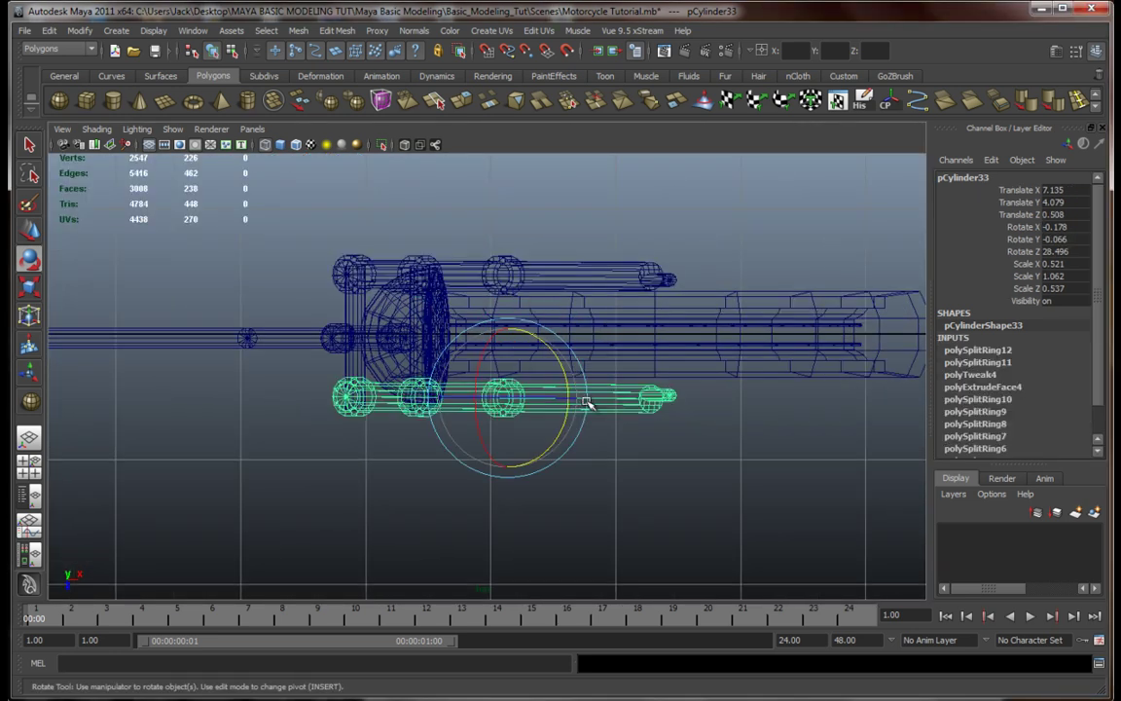
click(598, 254)
click(599, 289)
click(578, 266)
click(669, 232)
Step: Create a polygon torus on the grid beside the motorcycle with a radius of about 2.557 and a section radius of about 0.4
key(space)
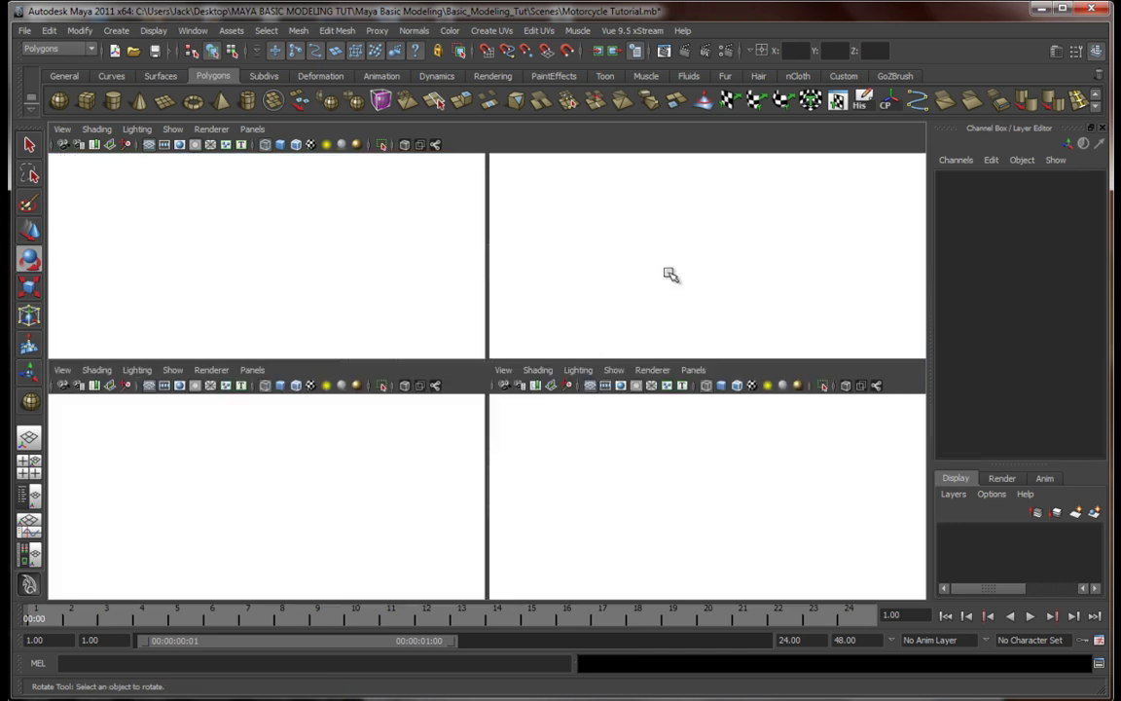
key(space)
alt+drag(645, 276, 496, 311)
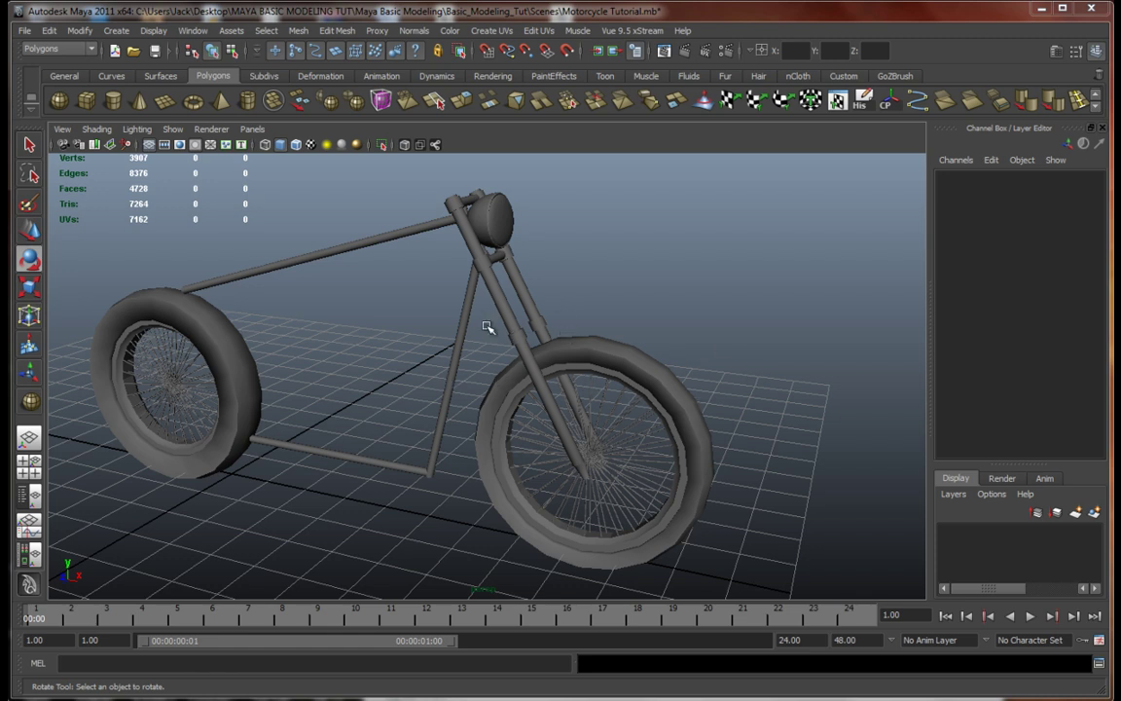
alt+drag(480, 436, 575, 431)
alt+middle_drag(575, 431, 498, 428)
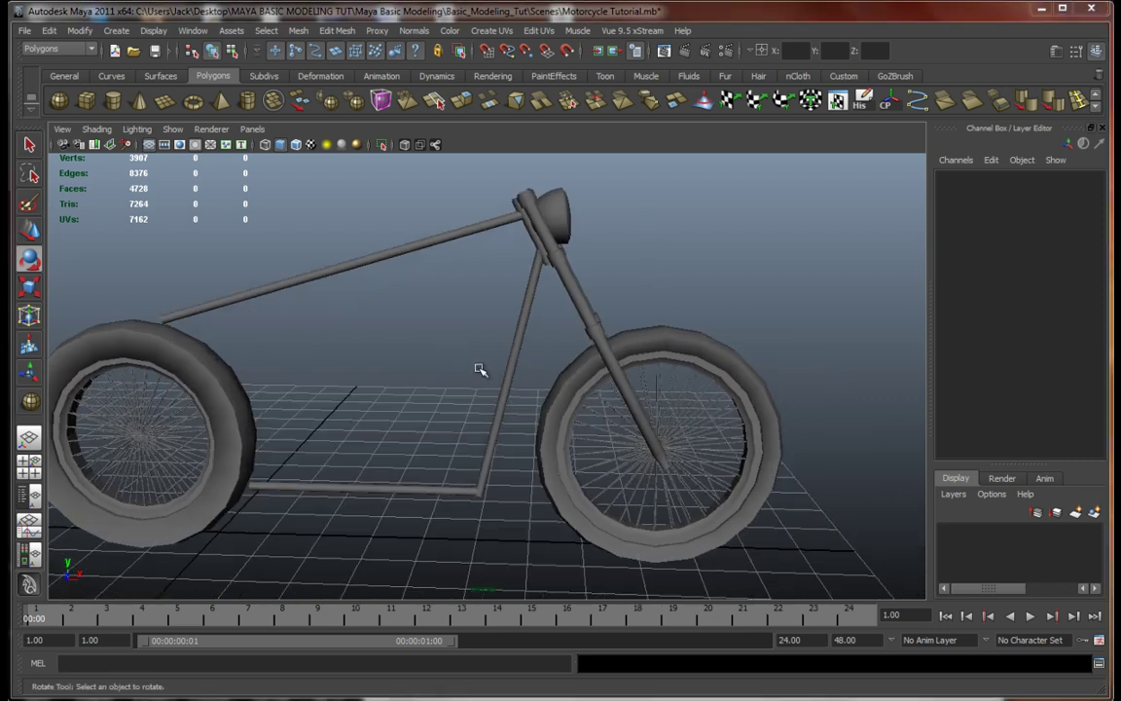
alt+drag(771, 267, 391, 309)
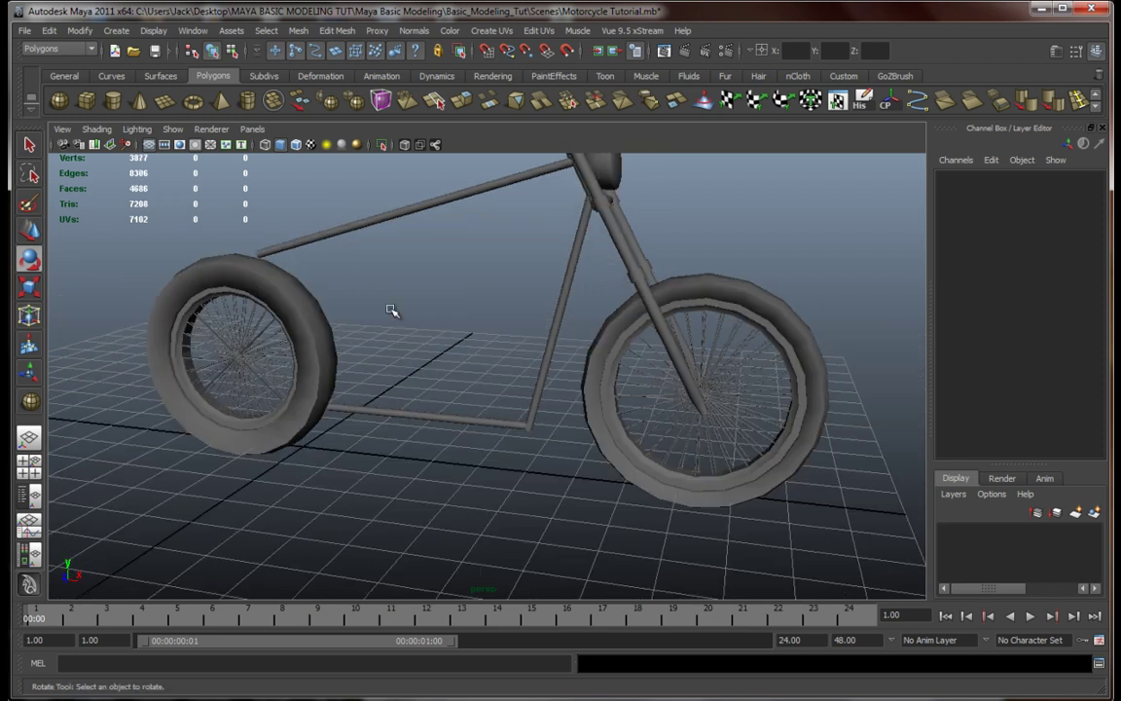
click(167, 100)
alt+drag(508, 458, 613, 473)
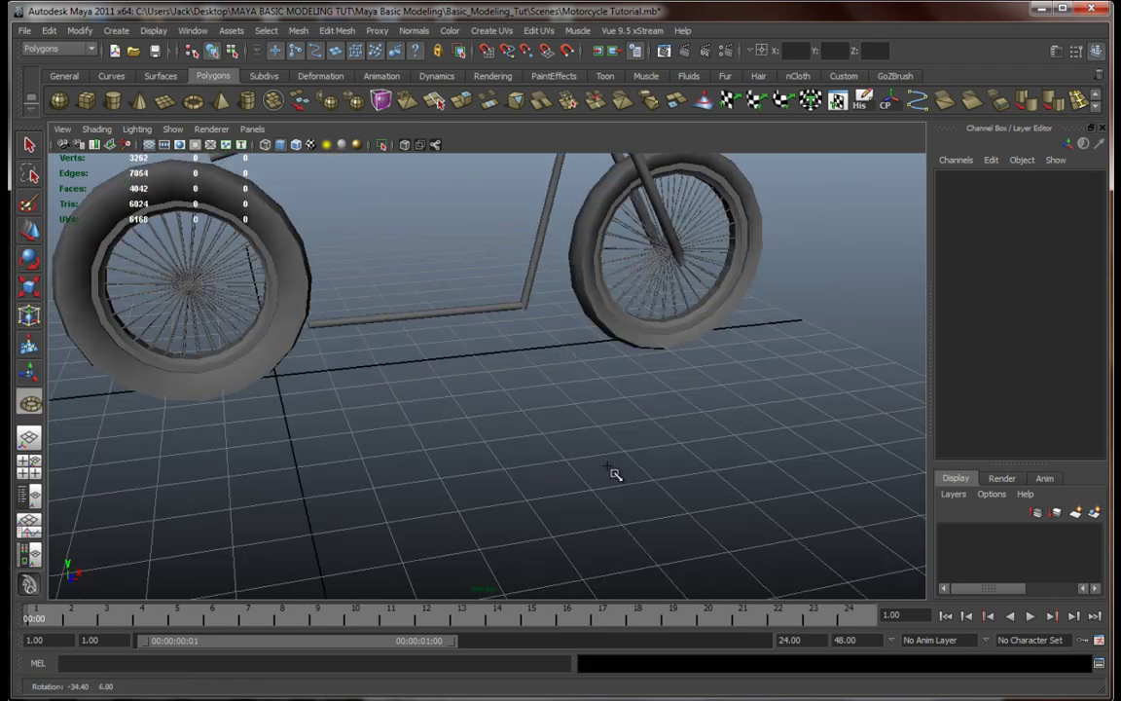
drag(508, 487, 643, 491)
alt+drag(581, 508, 603, 473)
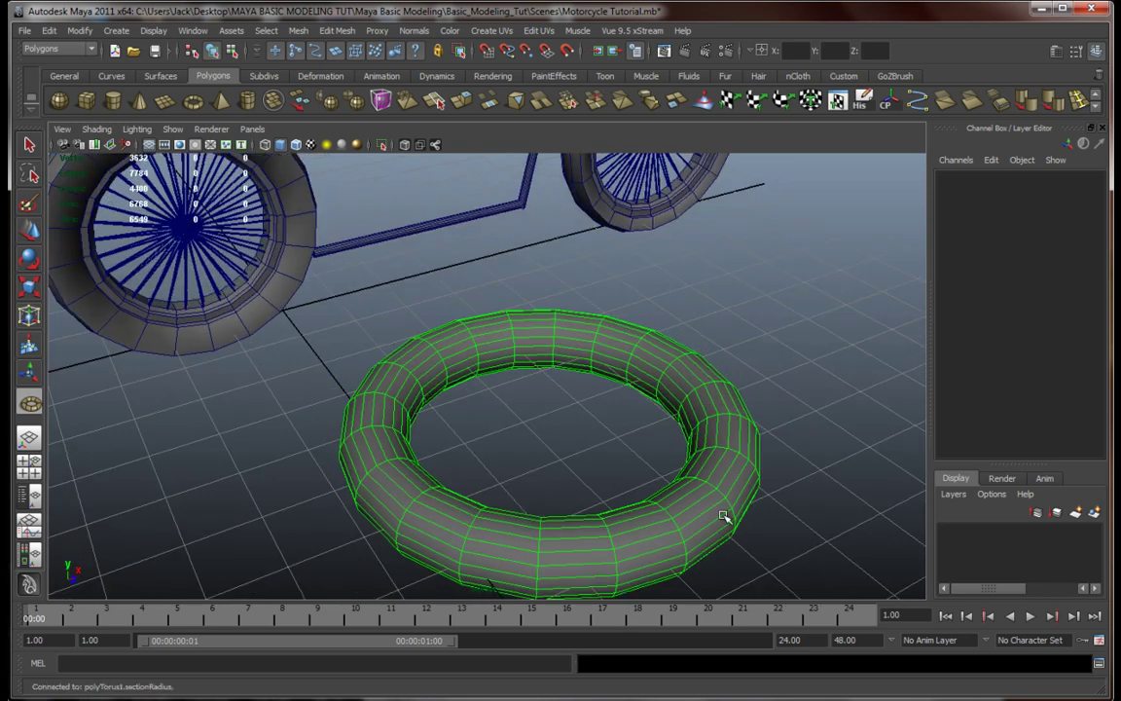
drag(693, 511, 633, 511)
Step: Try 14 and 20 axis subdivisions on the torus, settling on Subdivisions Axis 30
click(966, 351)
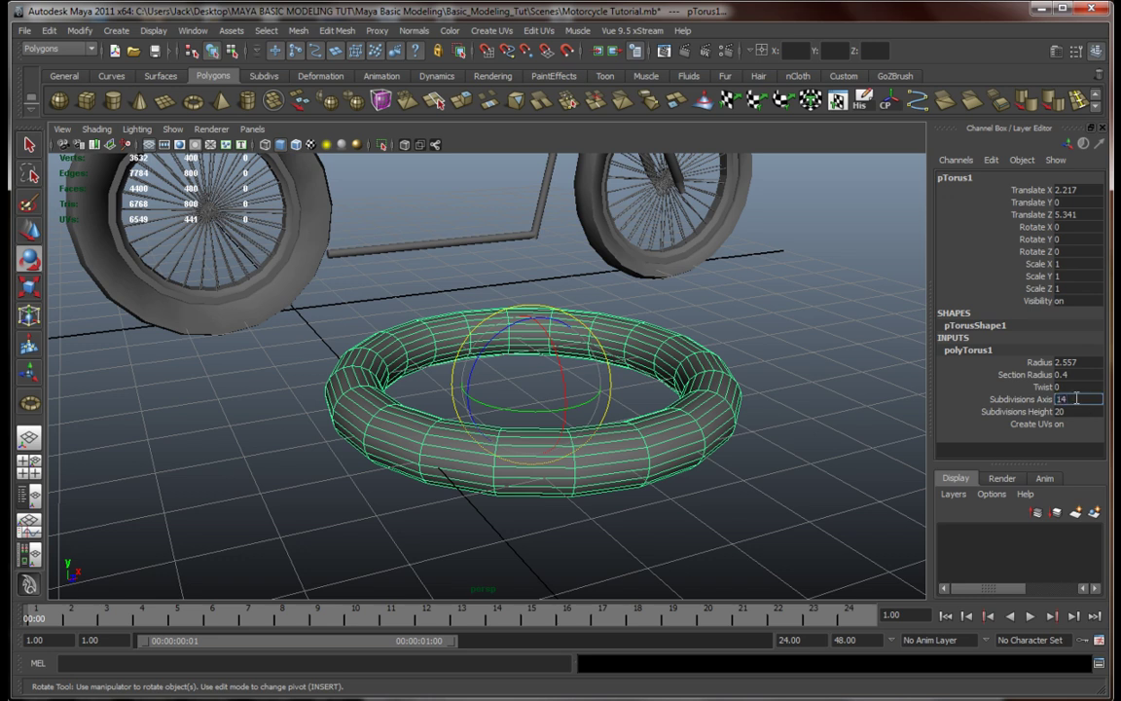
click(1077, 398)
text(14)
key(Return)
click(1077, 400)
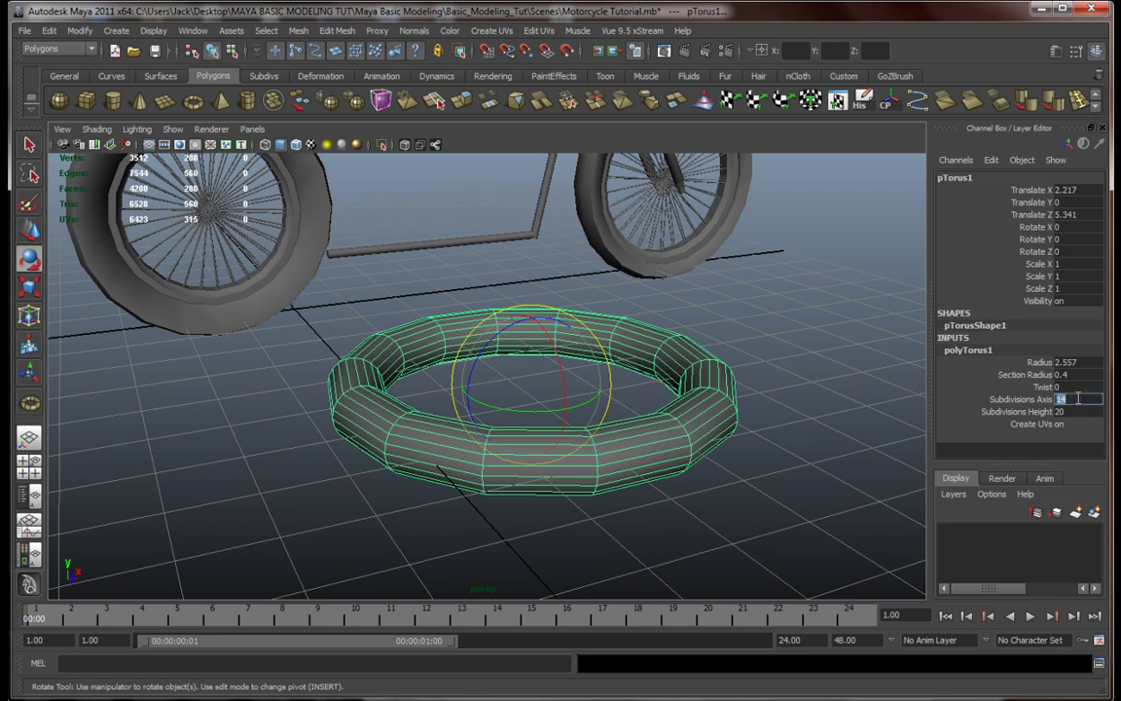
text(20)
key(Return)
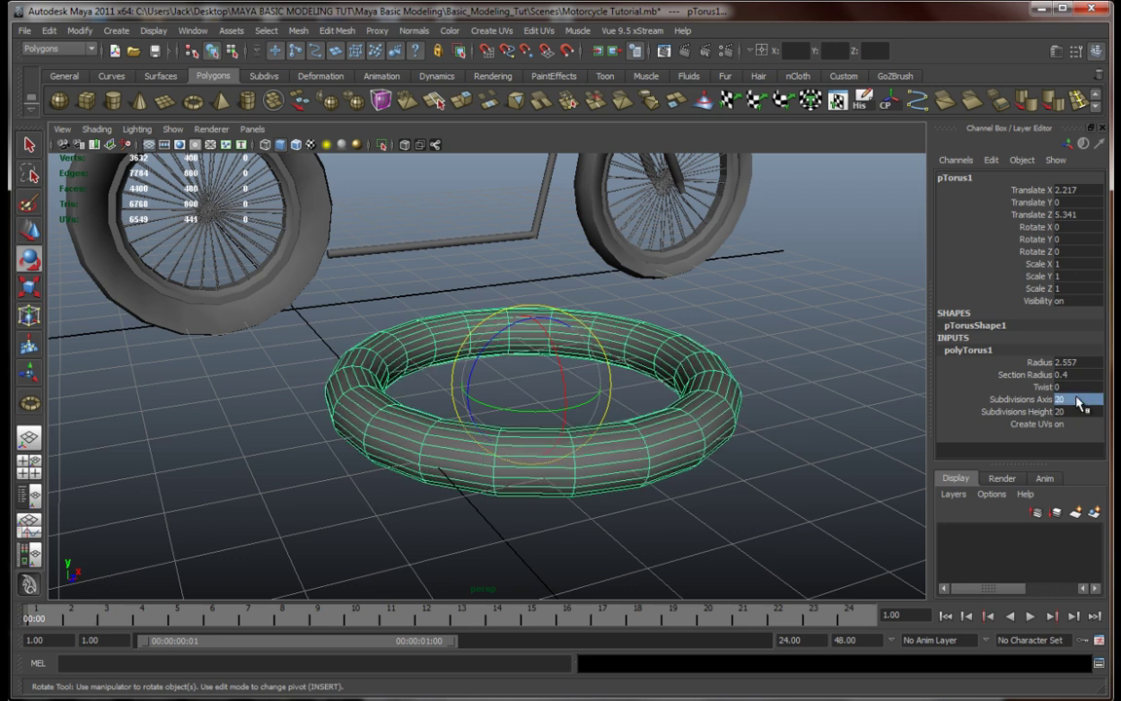
click(1078, 400)
text(30)
key(Return)
mouse_move(631, 352)
alt+mouse_down()
mouse_move(630, 325)
mouse_move(632, 357)
alt+mouse_up()
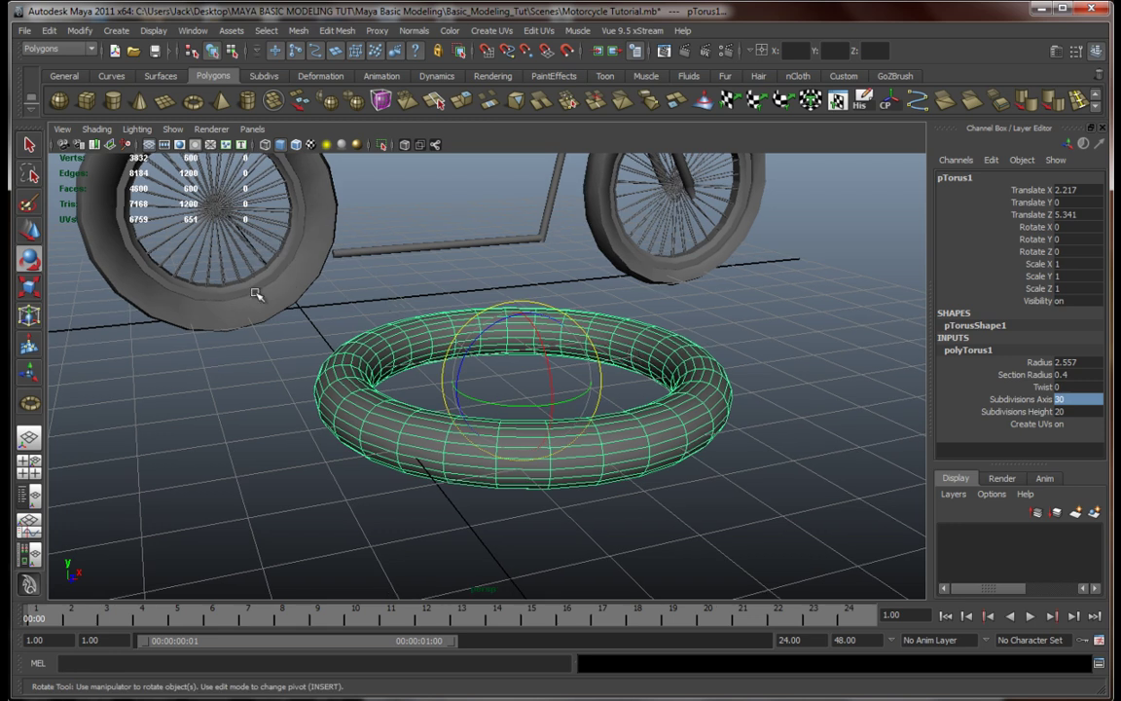
Step: Try 10 and 12 height subdivisions on the torus, settling on Subdivisions Height 14
click(1076, 413)
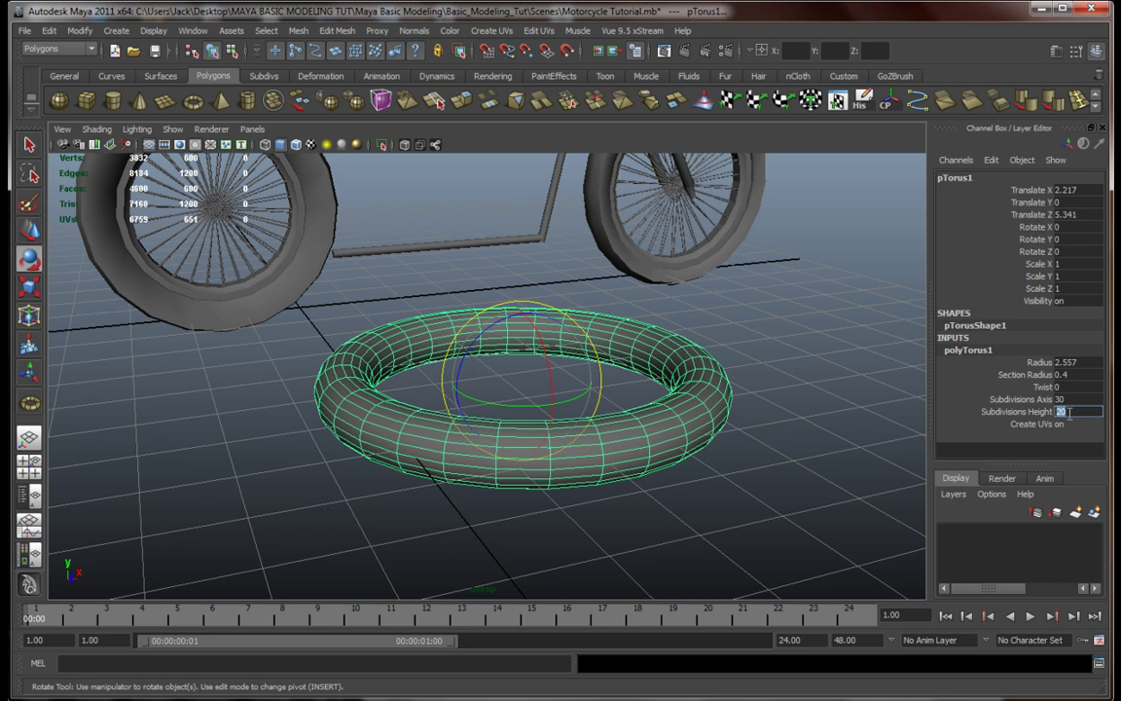
key(Return)
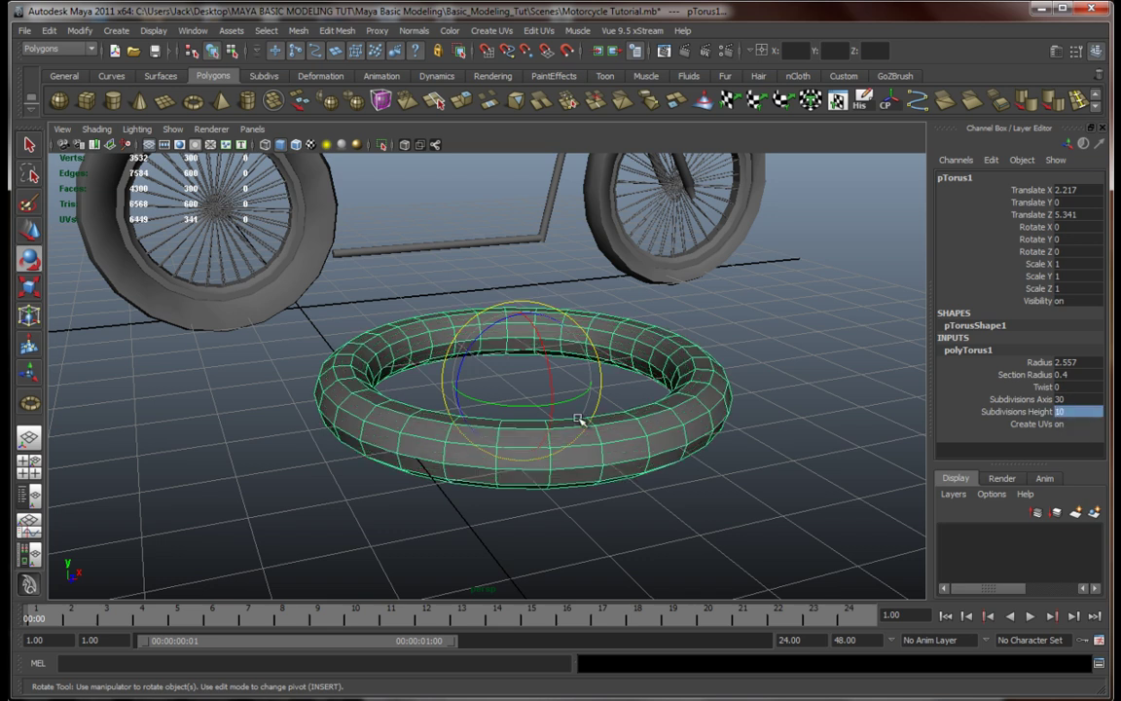
alt+drag(578, 419, 588, 401)
click(1080, 411)
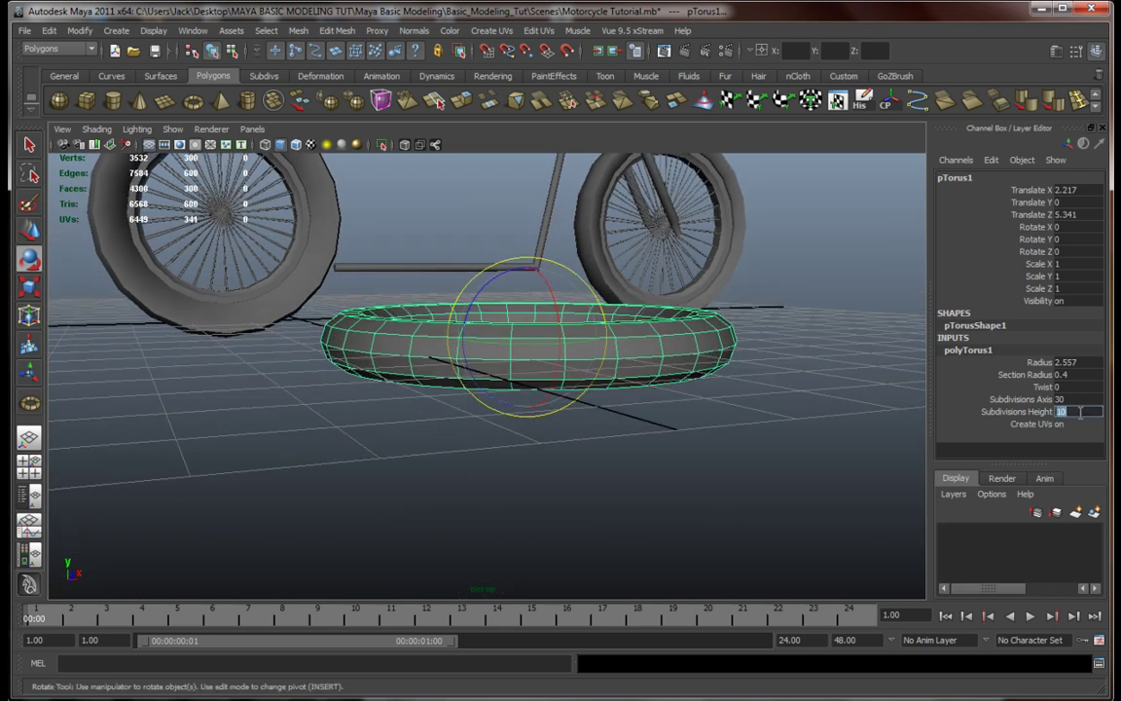
text(12)
key(Return)
alt+drag(504, 311, 535, 368)
click(1082, 413)
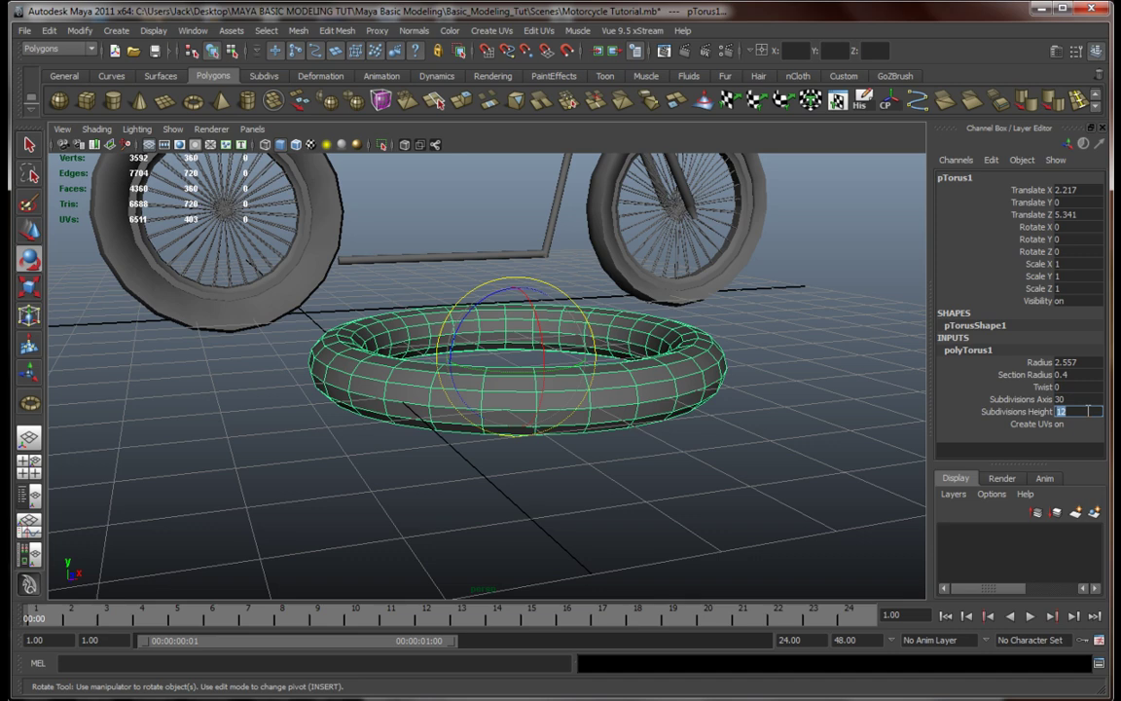
alt+drag(569, 409, 708, 406)
Step: Stand the torus upright at Rotate X 90 and delete its lower and inner faces, leaving an arched fender shell
right_click(650, 389)
right_drag(650, 389, 664, 372)
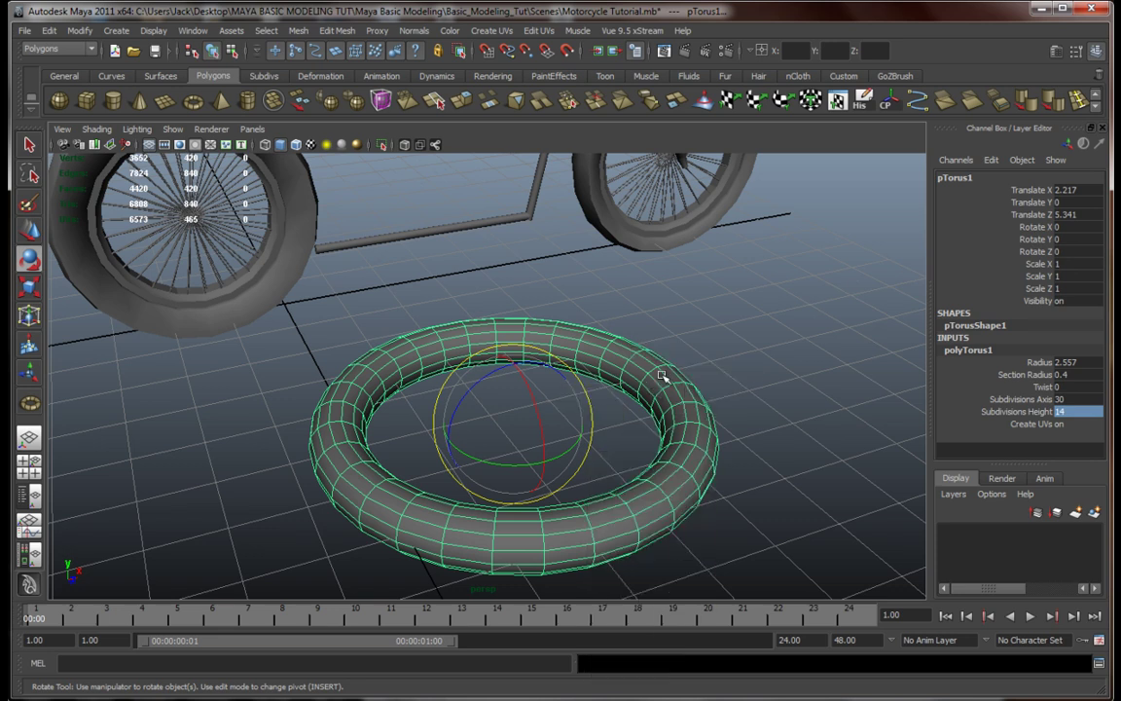
alt+drag(575, 323, 610, 308)
alt+middle_drag(610, 307, 563, 326)
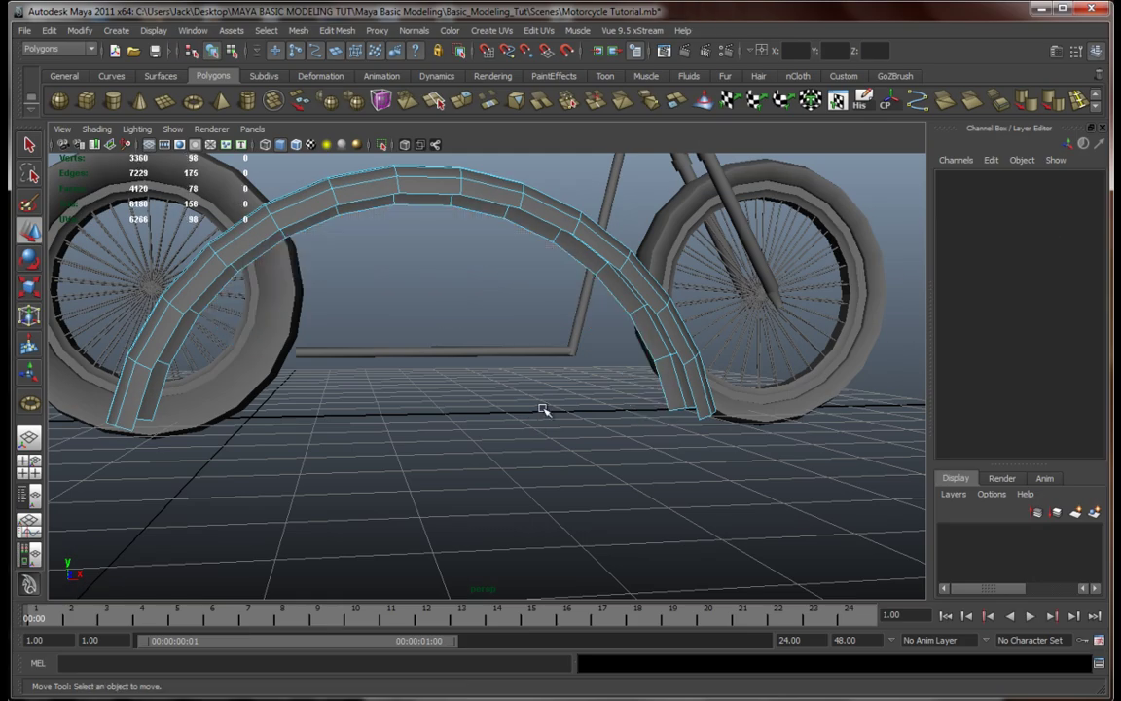
alt+drag(543, 408, 508, 333)
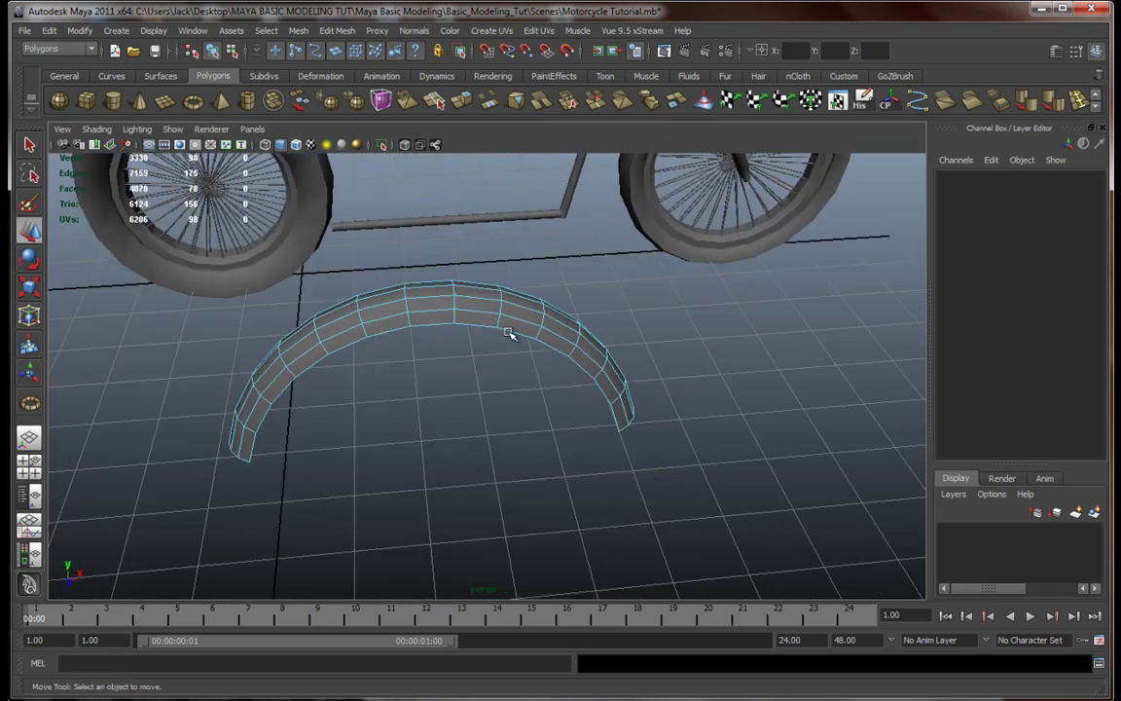
Step: Scale the whole fender arch to about Scale X 0.919, Scale Y 1.07 and Scale Z 0.857
right_drag(543, 297, 547, 299)
alt+drag(521, 406, 511, 557)
key(r)
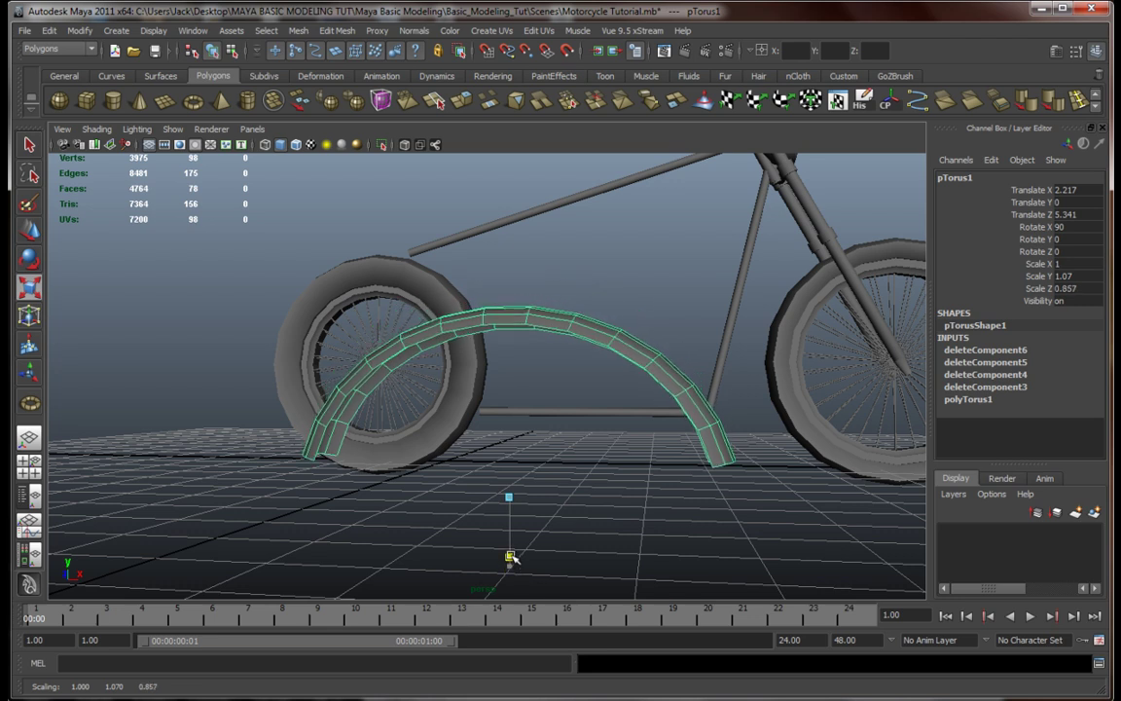
drag(579, 499, 602, 507)
alt+right_drag(602, 507, 600, 490)
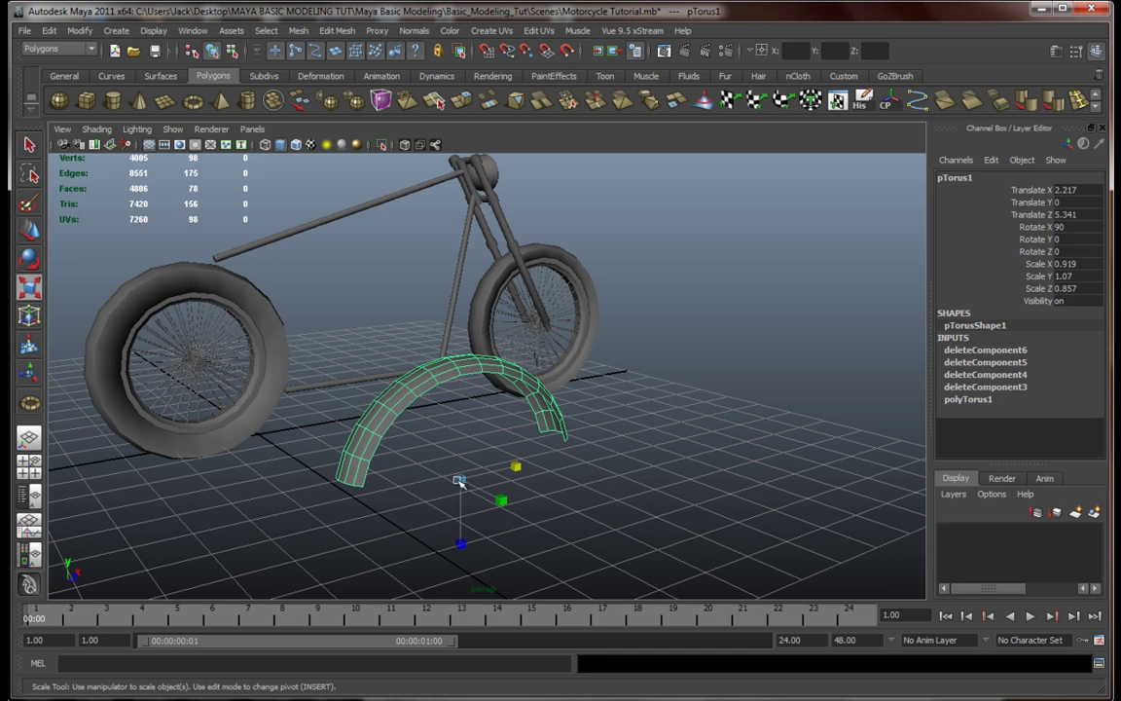
Step: Move the fender over the front wheel to about Translate X 8.337, Translate Y 1.943 and Translate Z 0.061
key(space)
key(space)
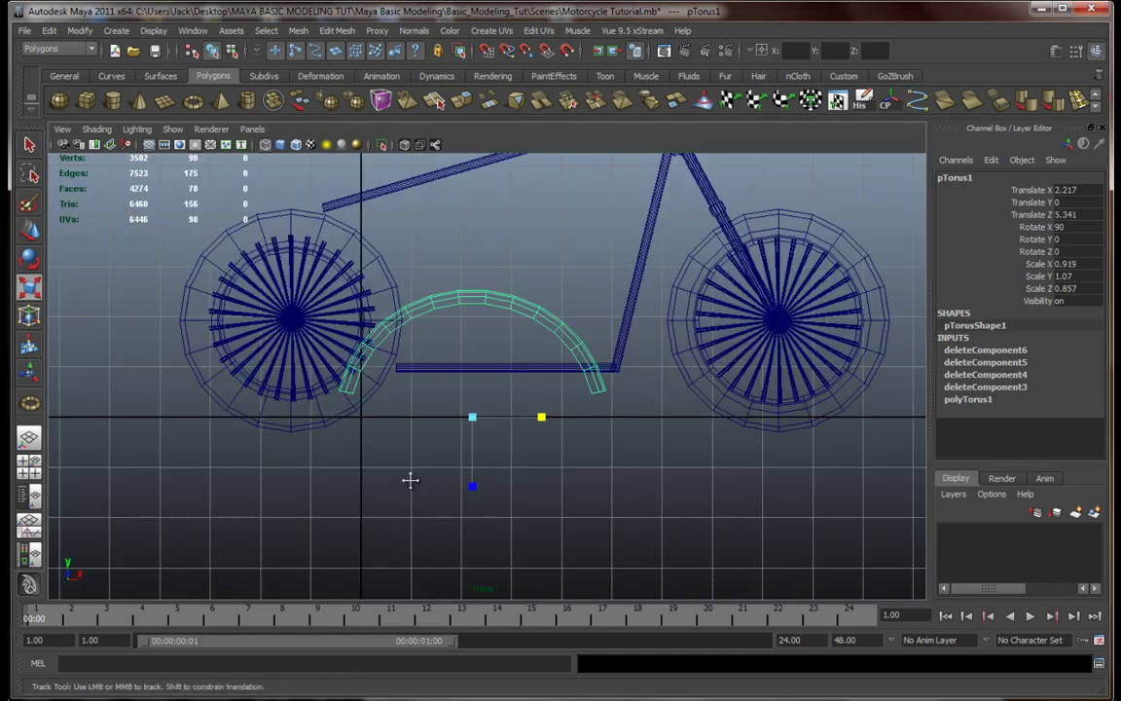
alt+middle_drag(410, 480, 337, 514)
key(w)
drag(350, 461, 650, 374)
key(space)
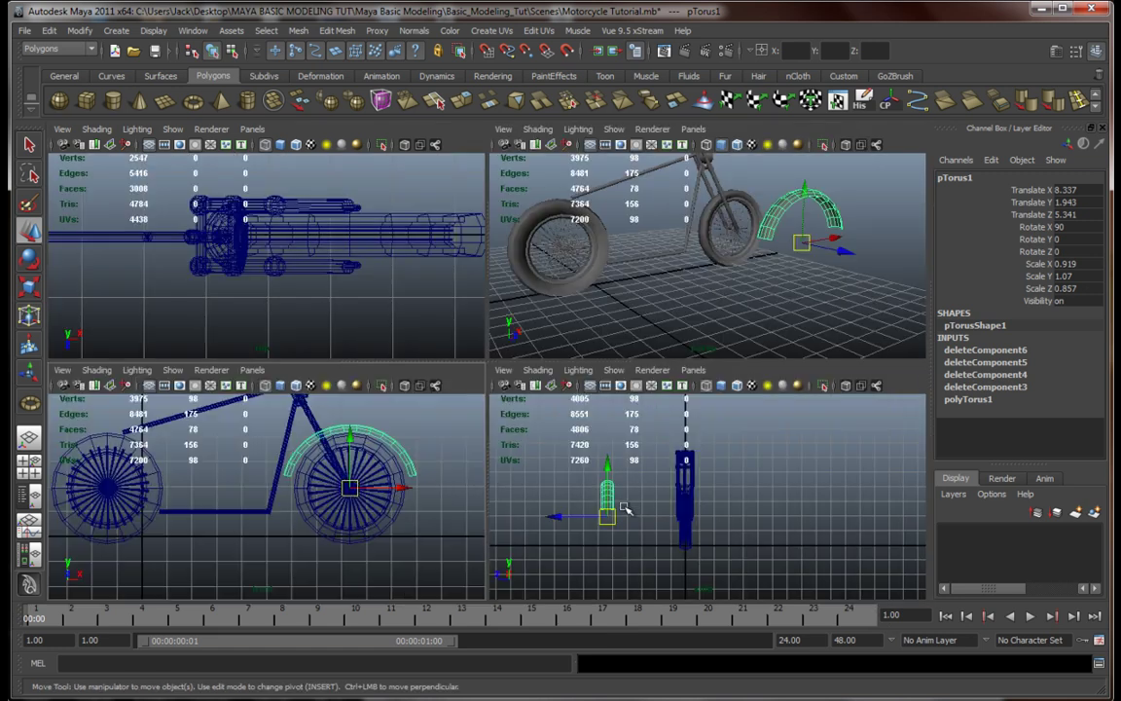
key(space)
drag(234, 421, 390, 430)
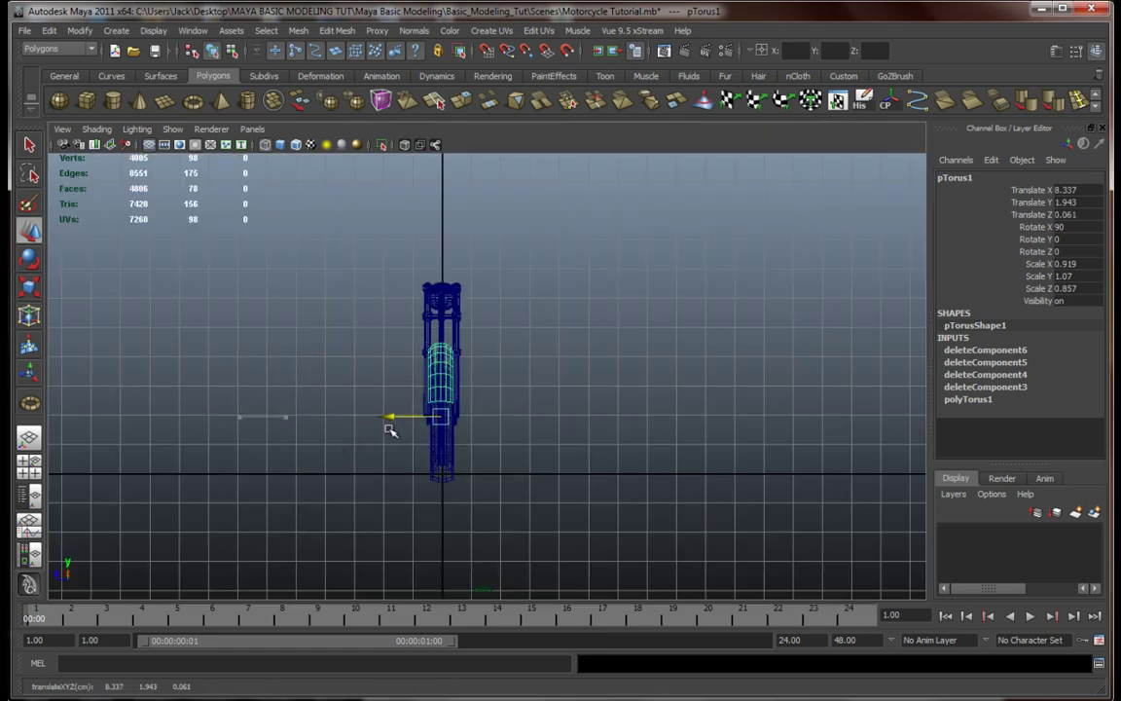
Step: Fit the fender closely around the front tire by scaling it to about X 0.838, Y 1.025 and Z 0.821
key(space)
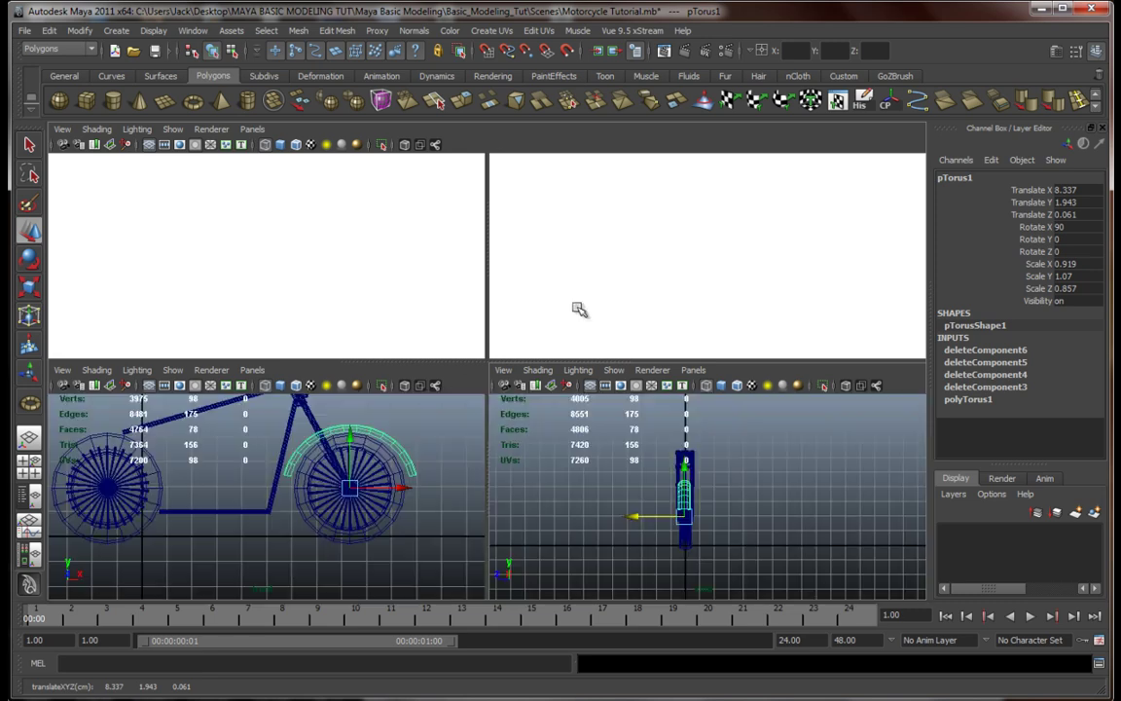
key(space)
key(f)
alt+drag(661, 320, 467, 333)
alt+middle_drag(501, 341, 521, 292)
alt+drag(497, 304, 556, 358)
key(r)
drag(503, 468, 482, 468)
alt+drag(508, 363, 474, 447)
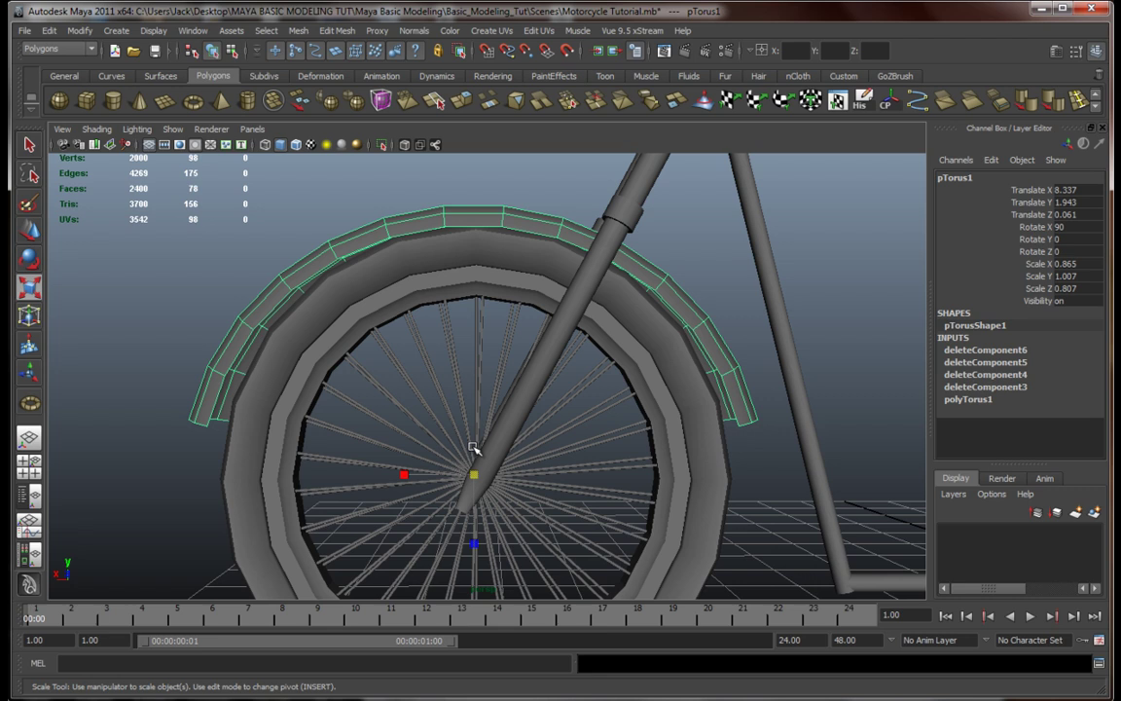
drag(408, 476, 408, 476)
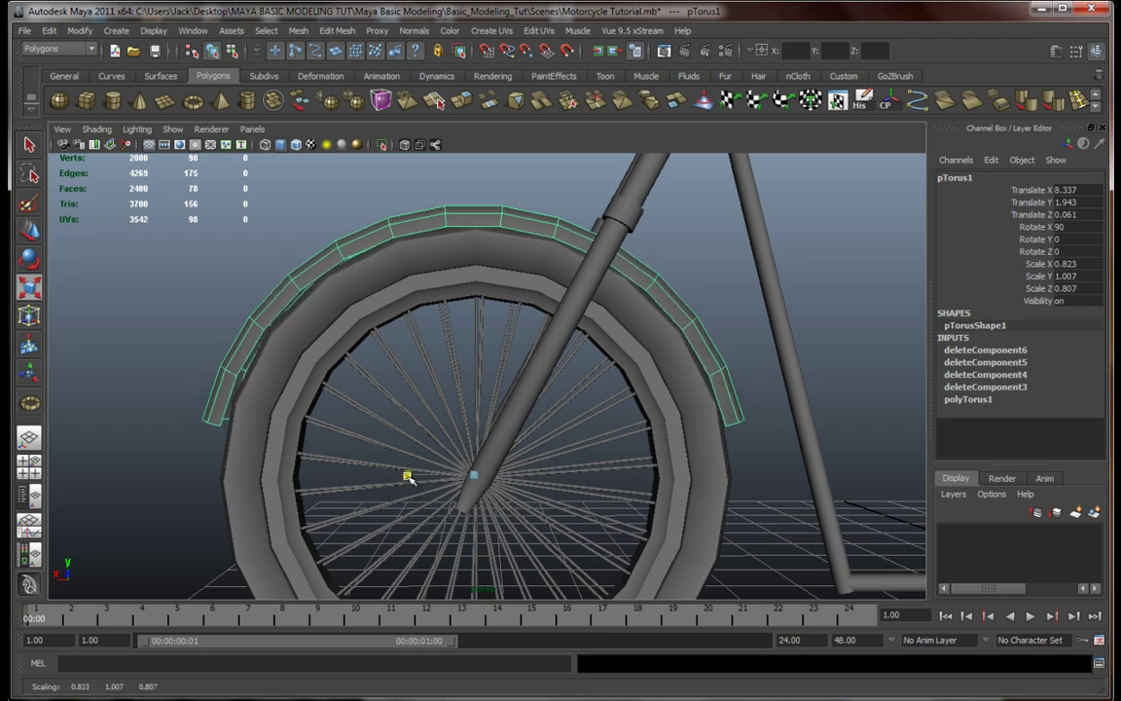
drag(476, 474, 581, 401)
Step: Rotate the front fender around the wheel towards the frame to about Rotate Z 42.832
key(e)
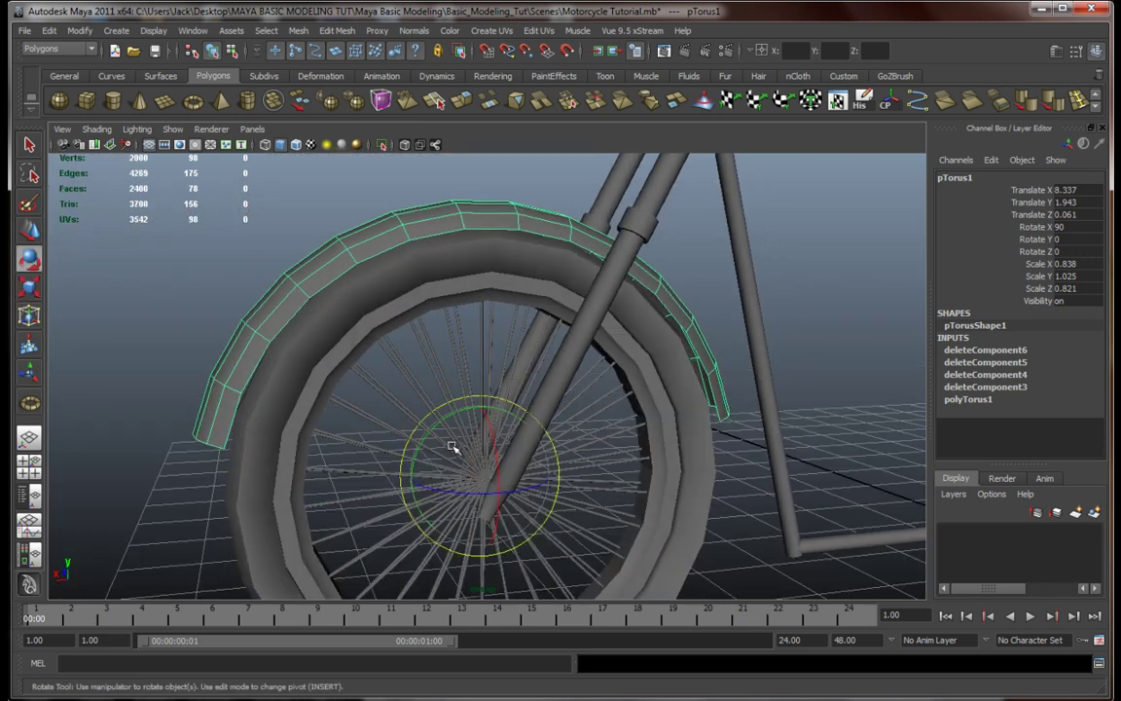
drag(418, 450, 464, 419)
alt+drag(661, 432, 480, 412)
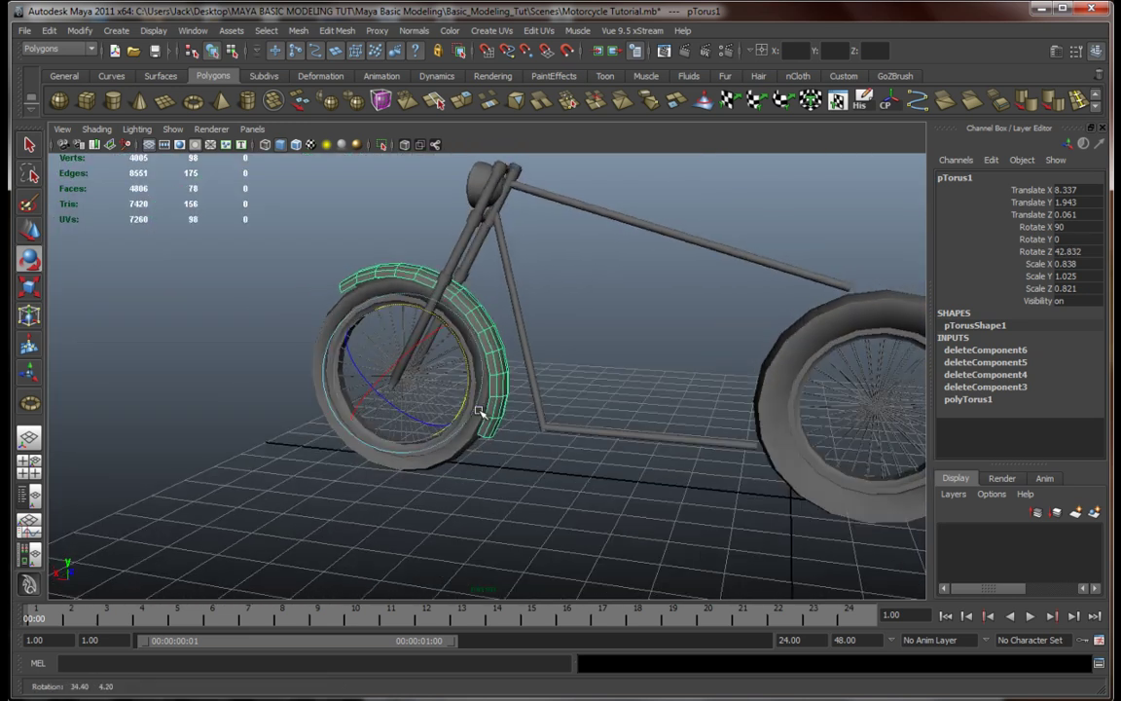
Step: Duplicate the front fender and move the copy over the rear wheel to about Translate X -1.461
key(ctrl+d)
key(w)
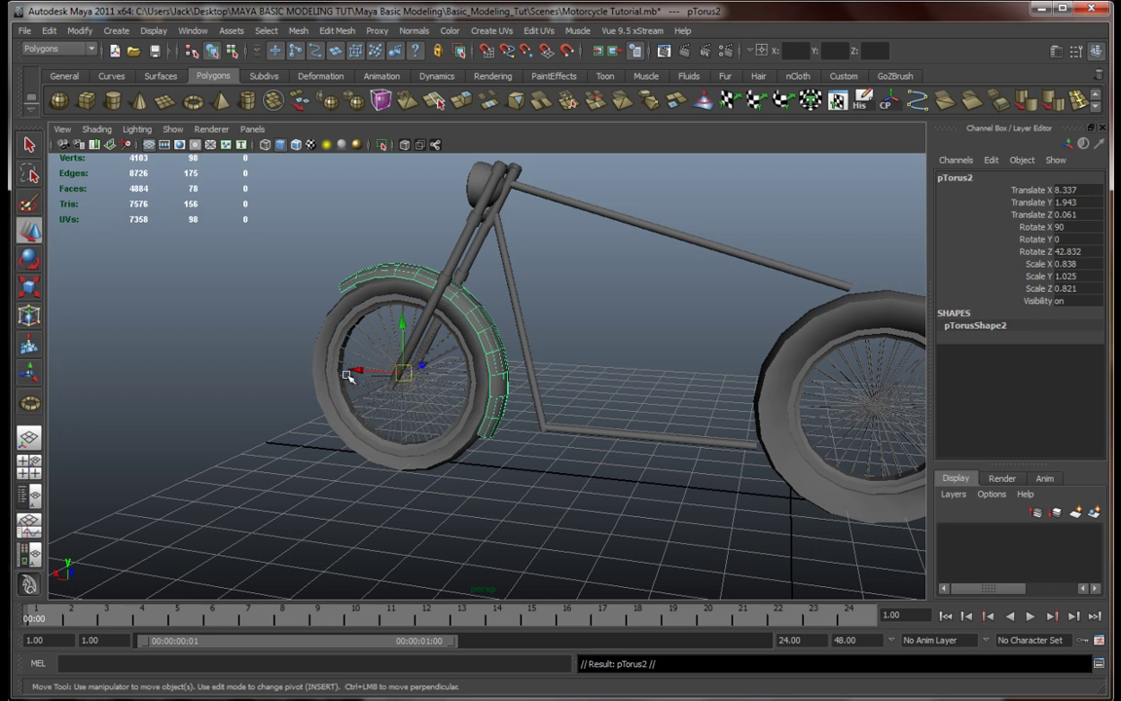
drag(355, 368, 609, 388)
alt+middle_drag(576, 406, 483, 409)
alt+drag(525, 411, 711, 393)
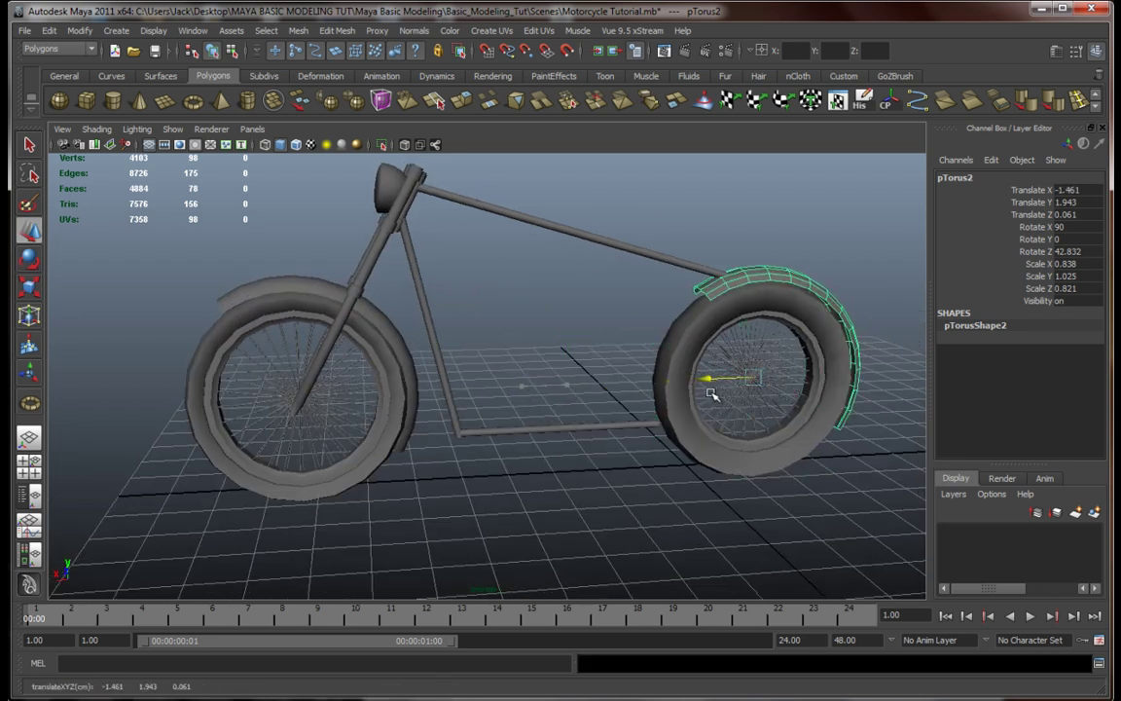
Step: Shorten the front fender by deleting the rows of faces at its lower end behind the wheel
alt+middle_drag(334, 366, 440, 354)
click(433, 275)
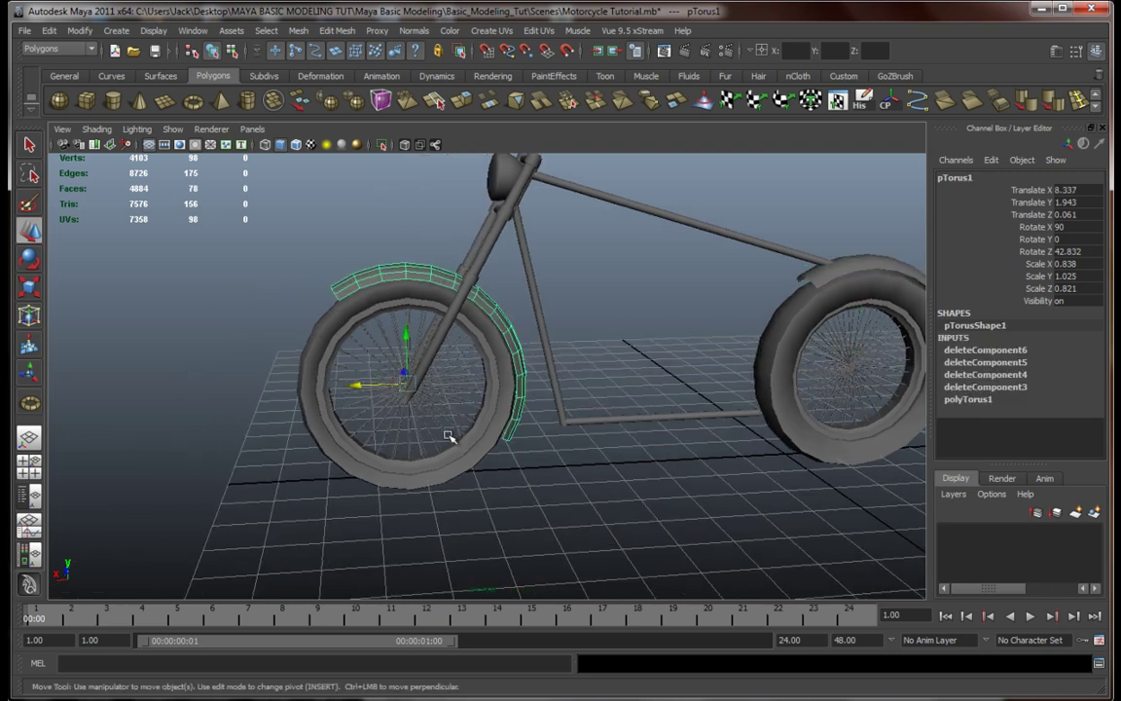
alt+drag(495, 443, 768, 451)
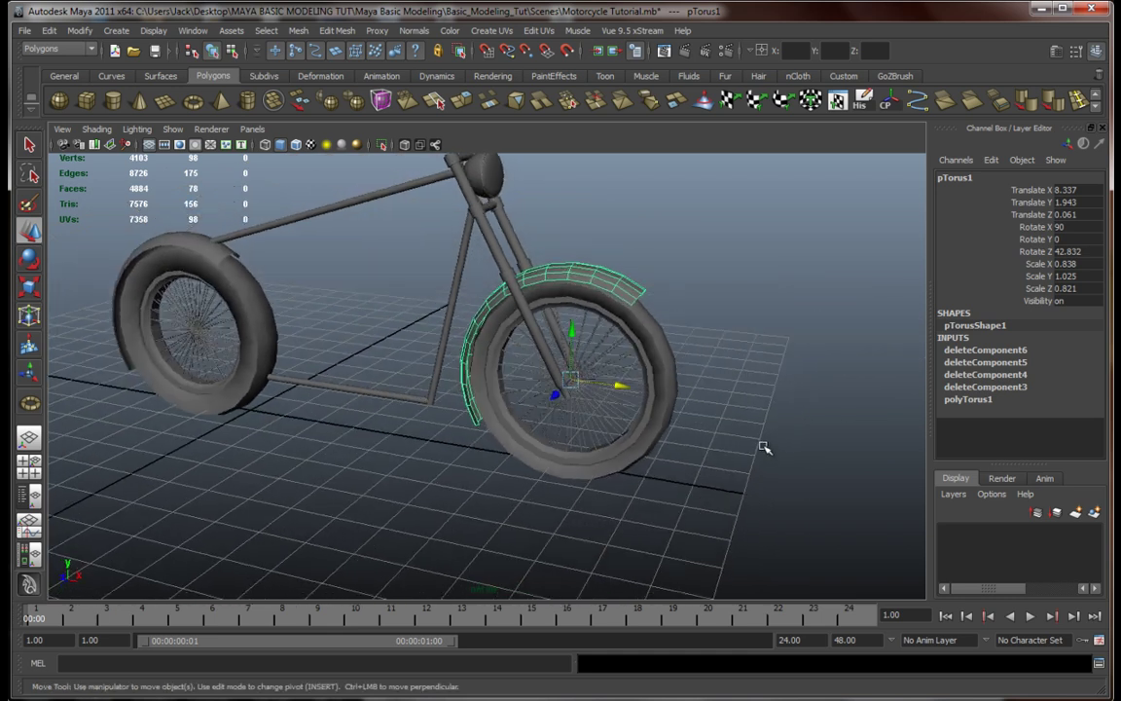
scroll(604, 419, up, 3)
alt+drag(604, 419, 403, 409)
right_drag(403, 409, 342, 425)
alt+drag(342, 425, 414, 414)
right_drag(425, 376, 423, 411)
drag(396, 386, 538, 422)
key(Delete)
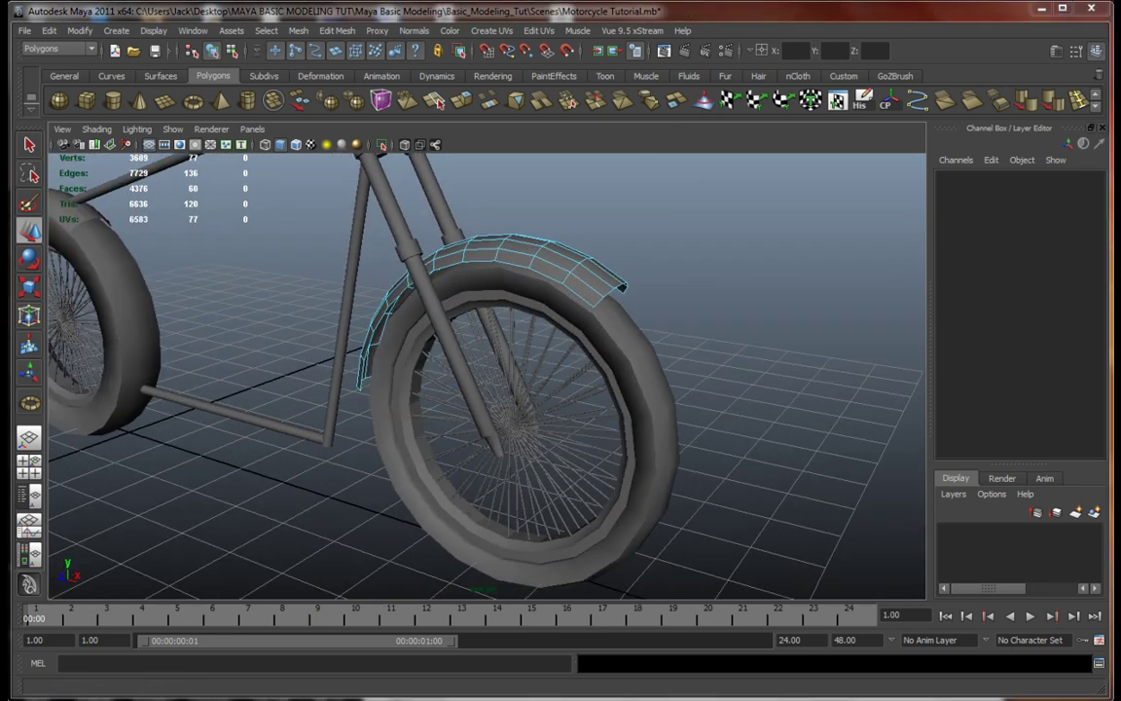
Step: Move the front fender sideways to about Translate Z 0.022 to centre it over the front wheel
alt+drag(747, 378, 541, 325)
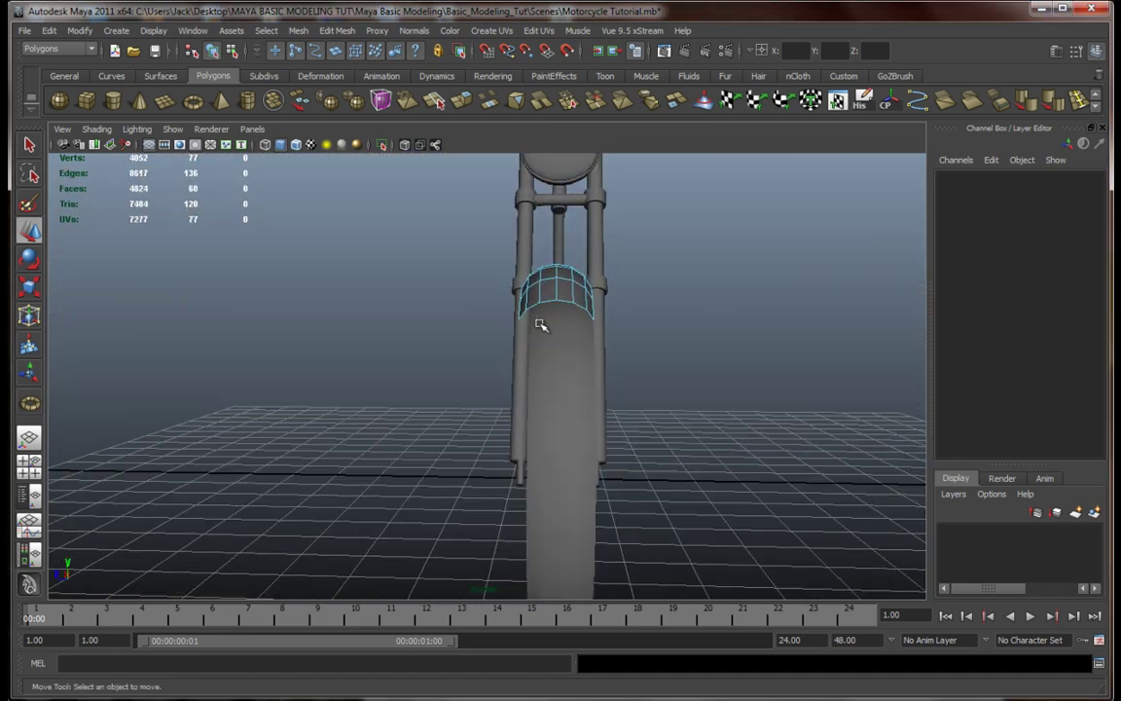
right_drag(551, 285, 553, 261)
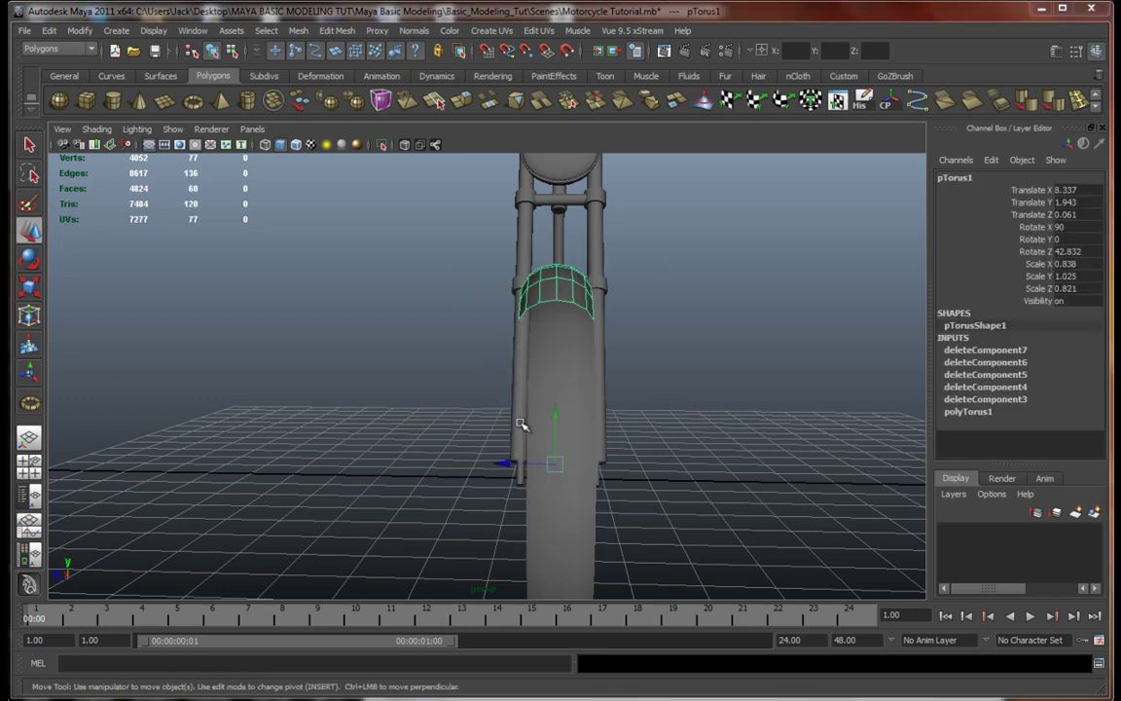
key(space)
key(space)
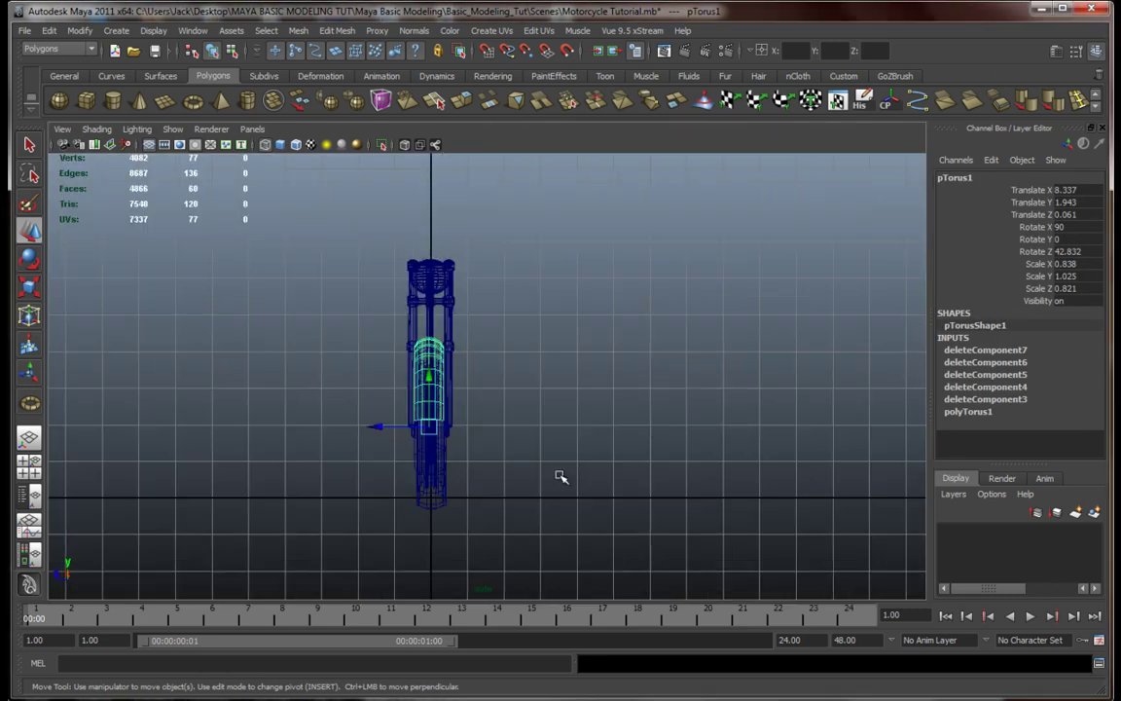
alt+middle_drag(477, 485, 602, 435)
scroll(602, 435, up, 3)
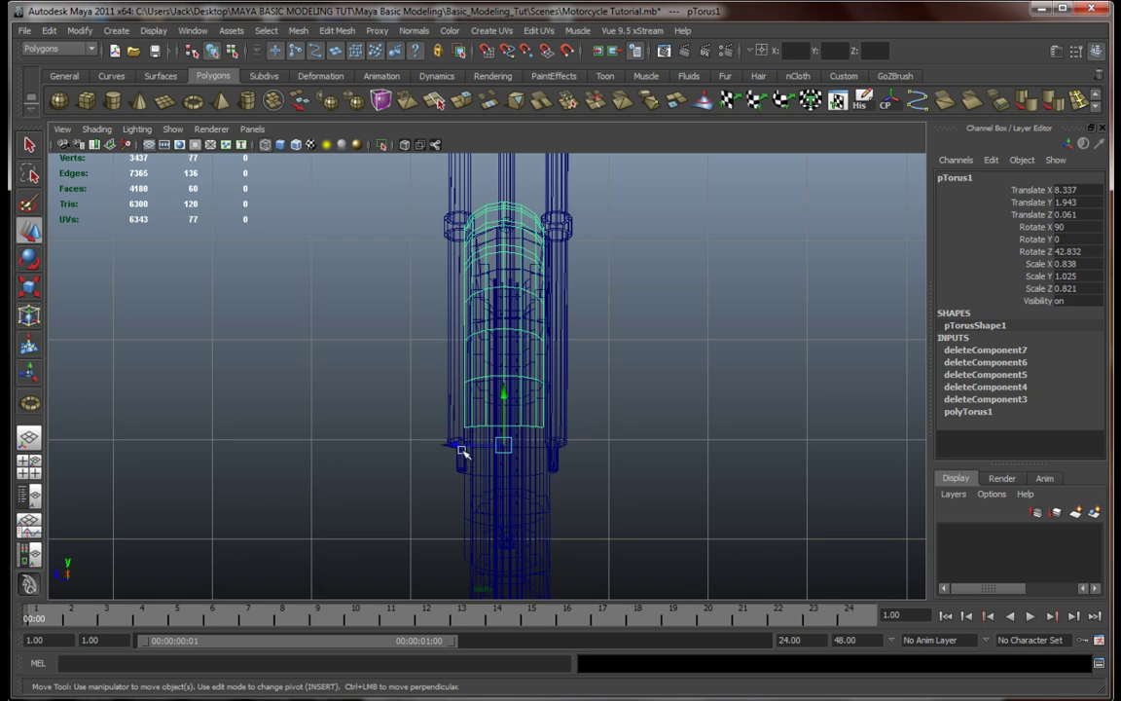
drag(461, 446, 464, 449)
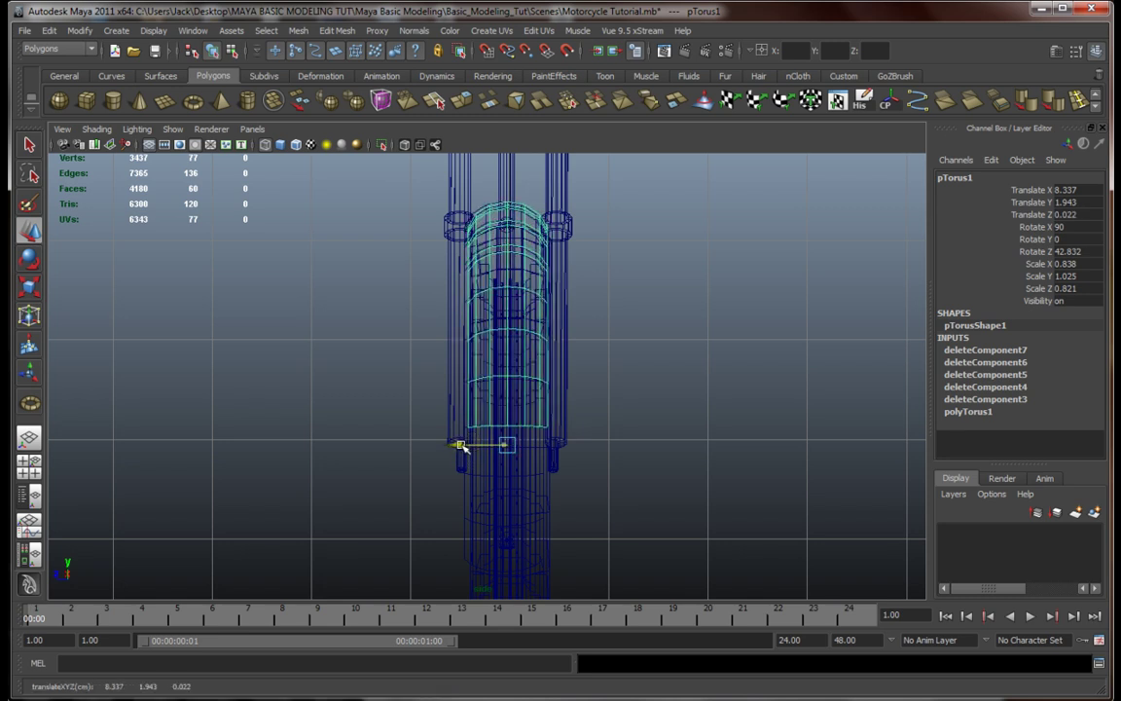
click(611, 381)
Step: Compare the front fender with the wheel and refine its sideways position to about Translate Z 0.002
key(space)
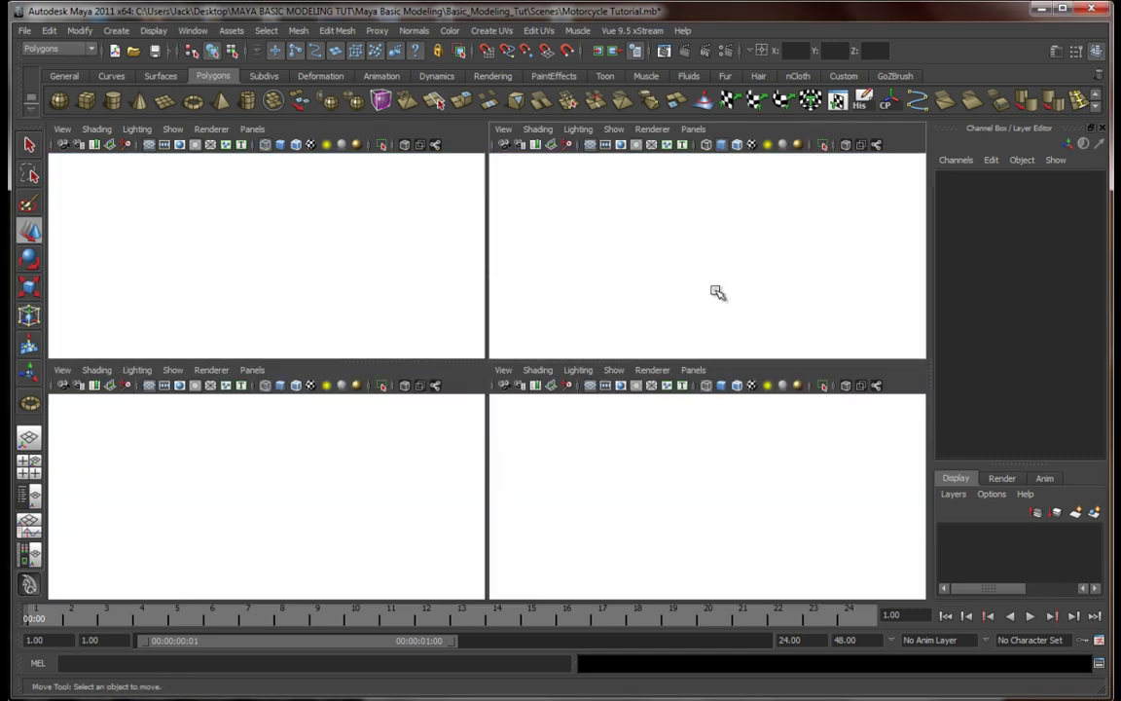
key(space)
alt+drag(724, 296, 605, 295)
click(568, 331)
shift+click(570, 404)
alt+middle_drag(607, 295, 583, 299)
alt+drag(582, 298, 592, 302)
click(549, 170)
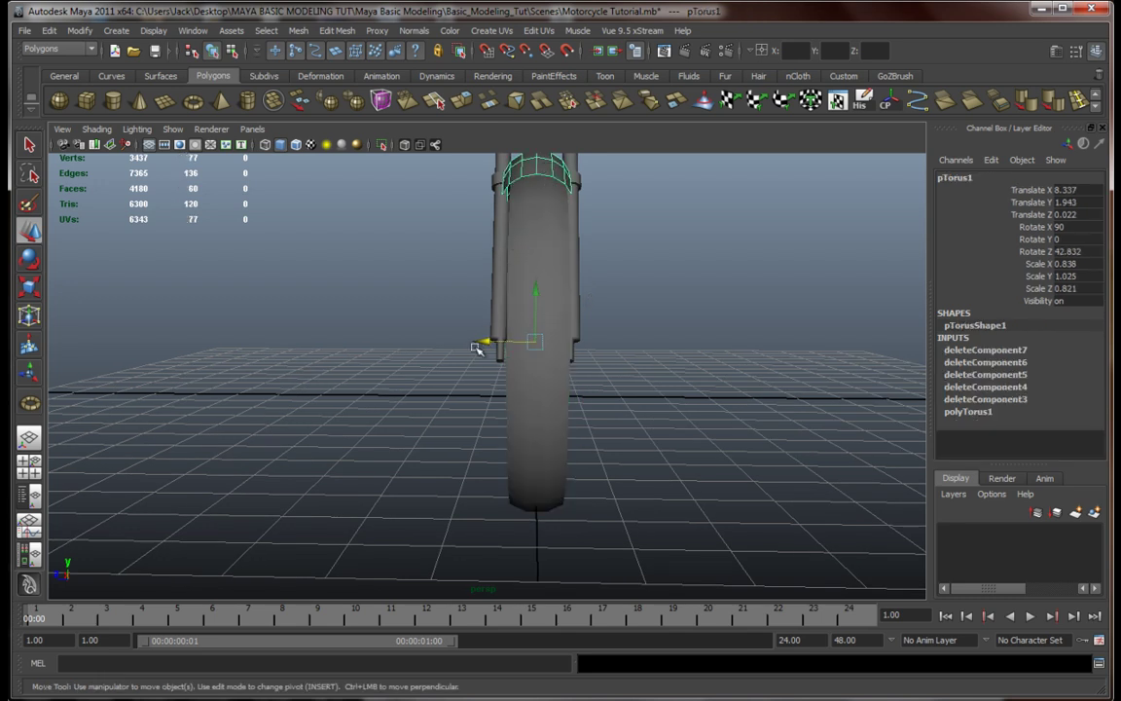
click(543, 278)
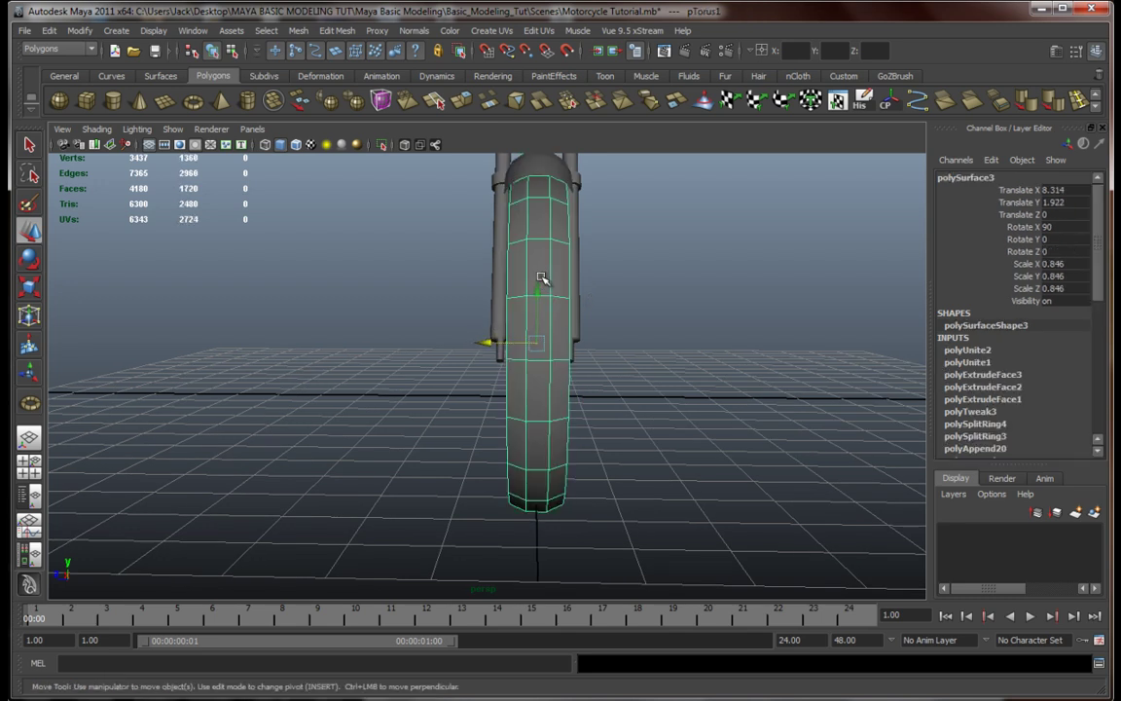
key(space)
key(space)
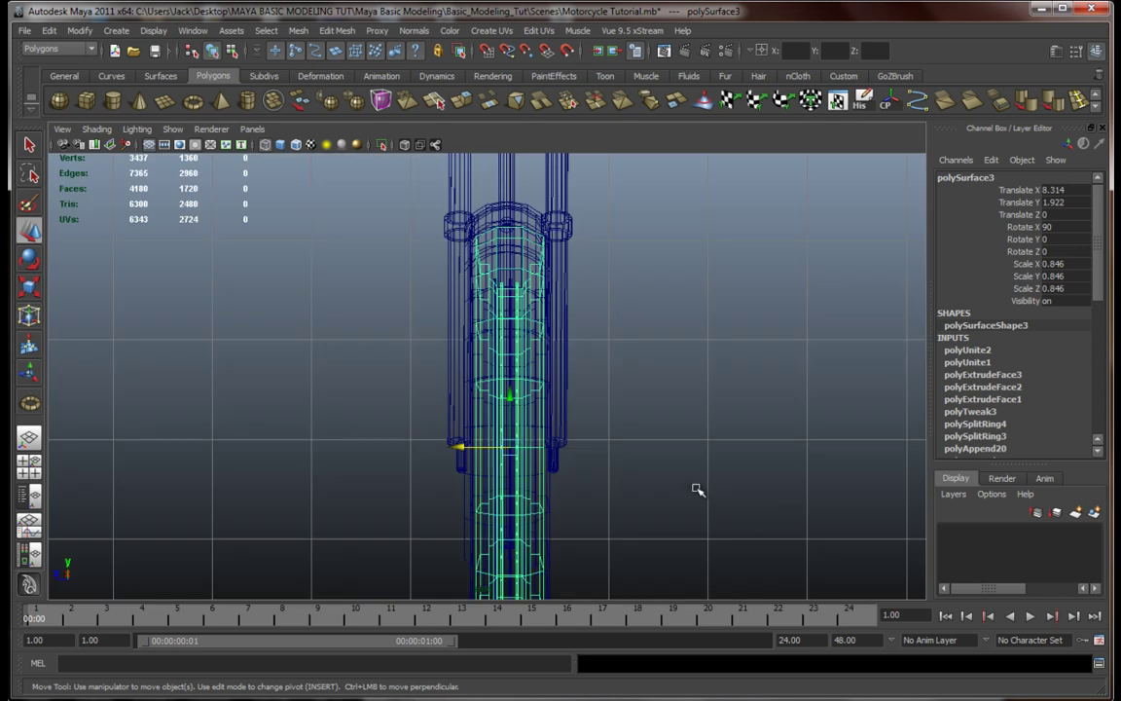
click(522, 220)
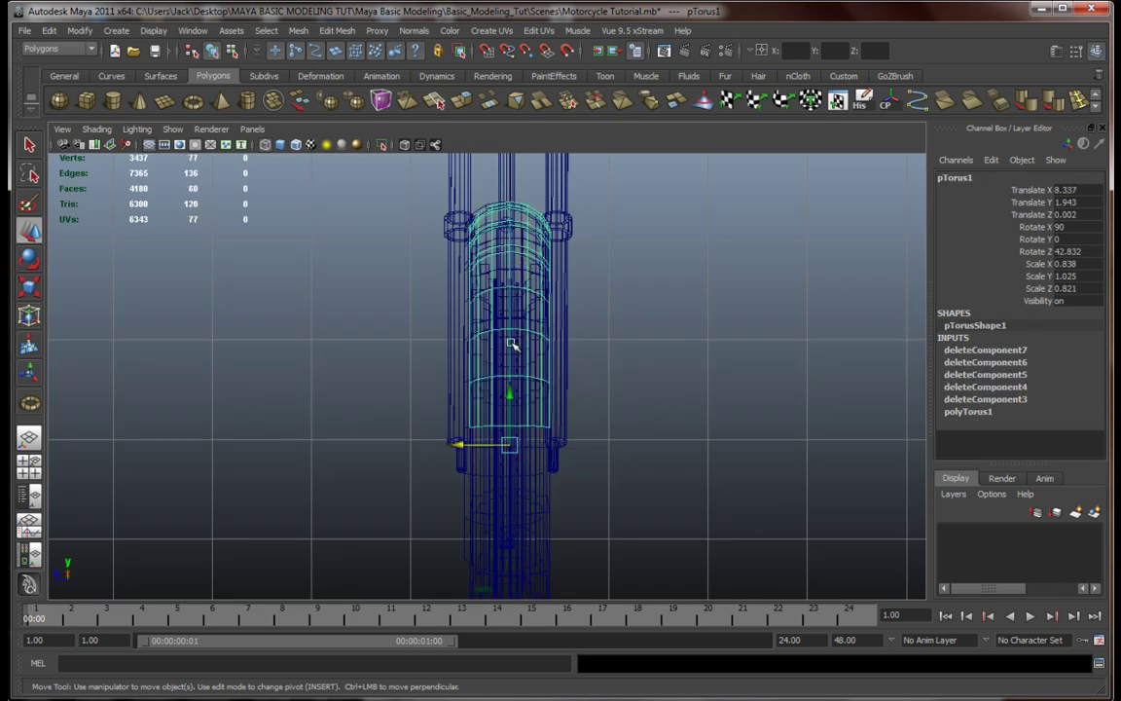
click(533, 509)
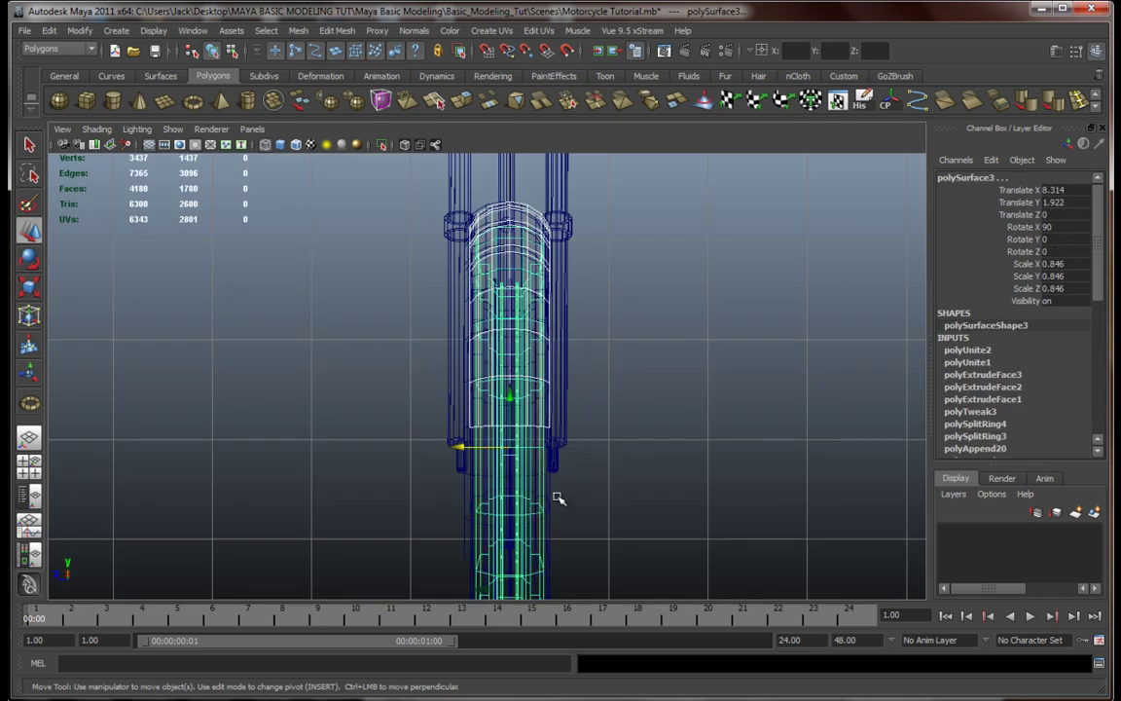
key(space)
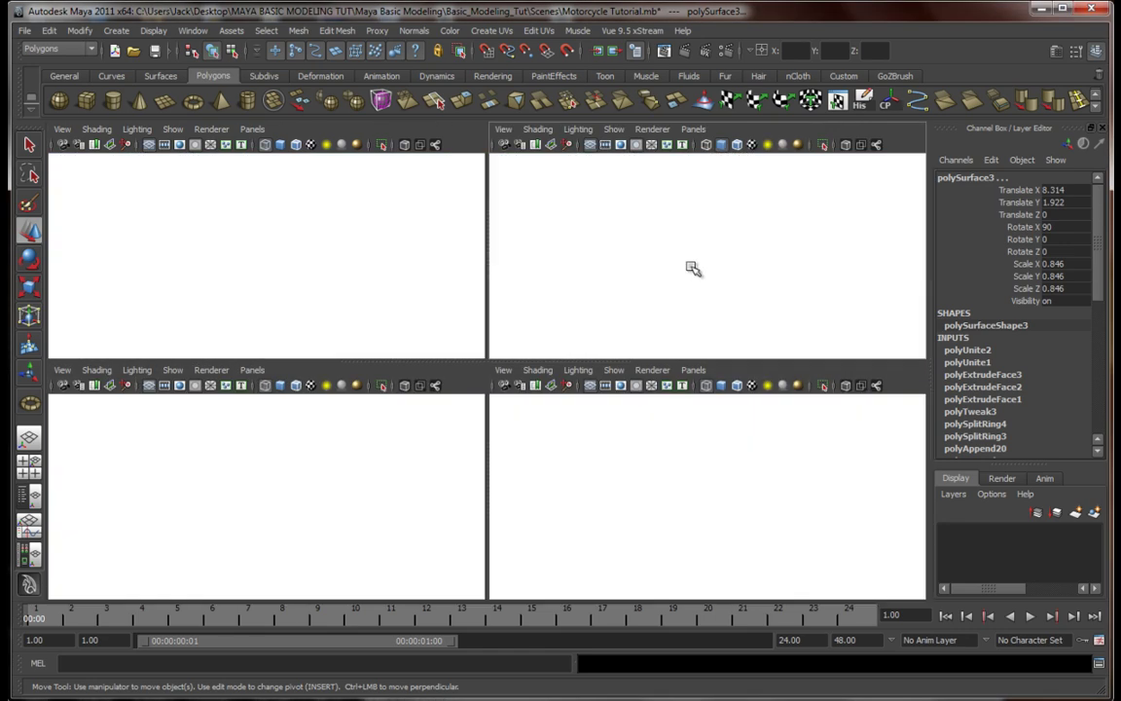
key(space)
Step: Examine the front fender's fit around the tire from both sides of the wheel
alt+drag(684, 370, 661, 341)
click(645, 250)
scroll(646, 252, up, 3)
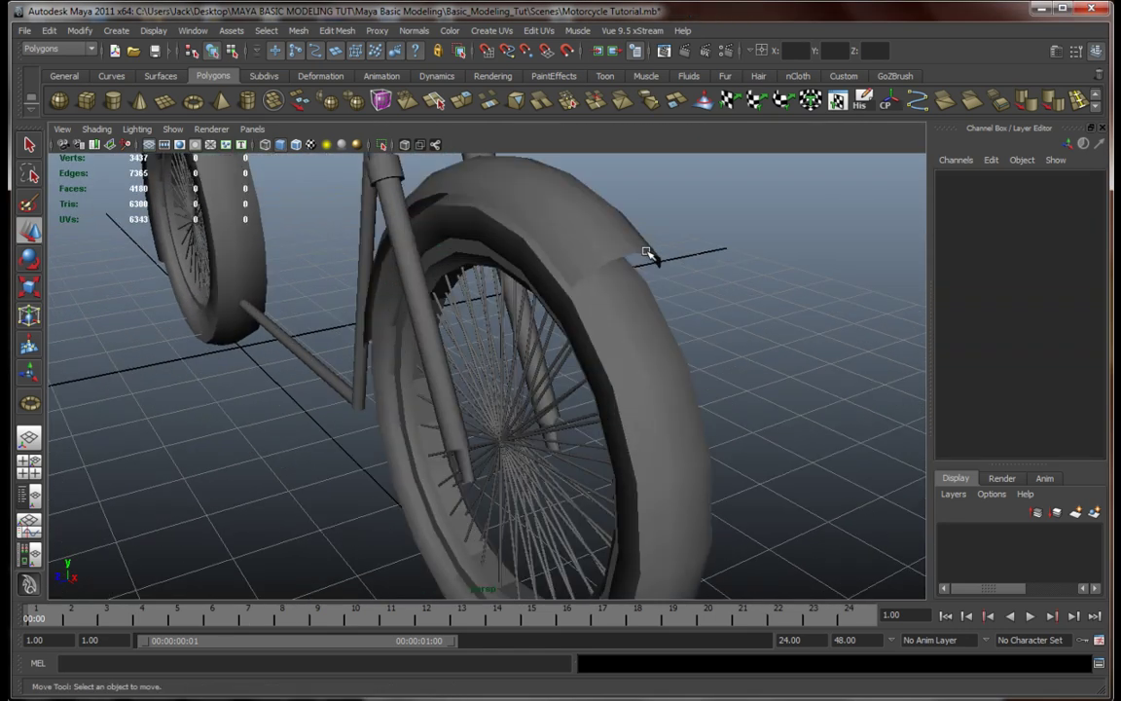
alt+drag(645, 252, 632, 290)
click(552, 332)
alt+drag(552, 332, 489, 337)
right_drag(502, 294, 541, 323)
alt+drag(540, 323, 580, 429)
alt+drag(473, 384, 478, 311)
right_drag(479, 311, 501, 301)
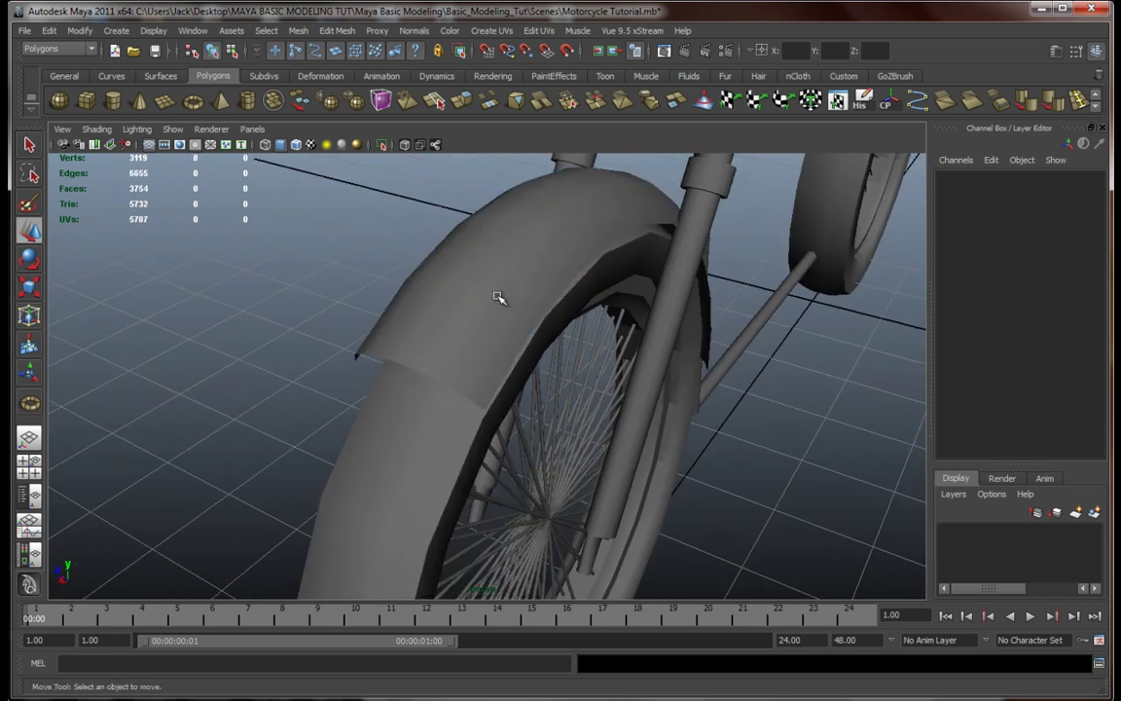
alt+drag(500, 301, 586, 364)
Step: Select the six border edges at the fender's front end and scale them to shape a pointed tip
right_drag(587, 364, 578, 393)
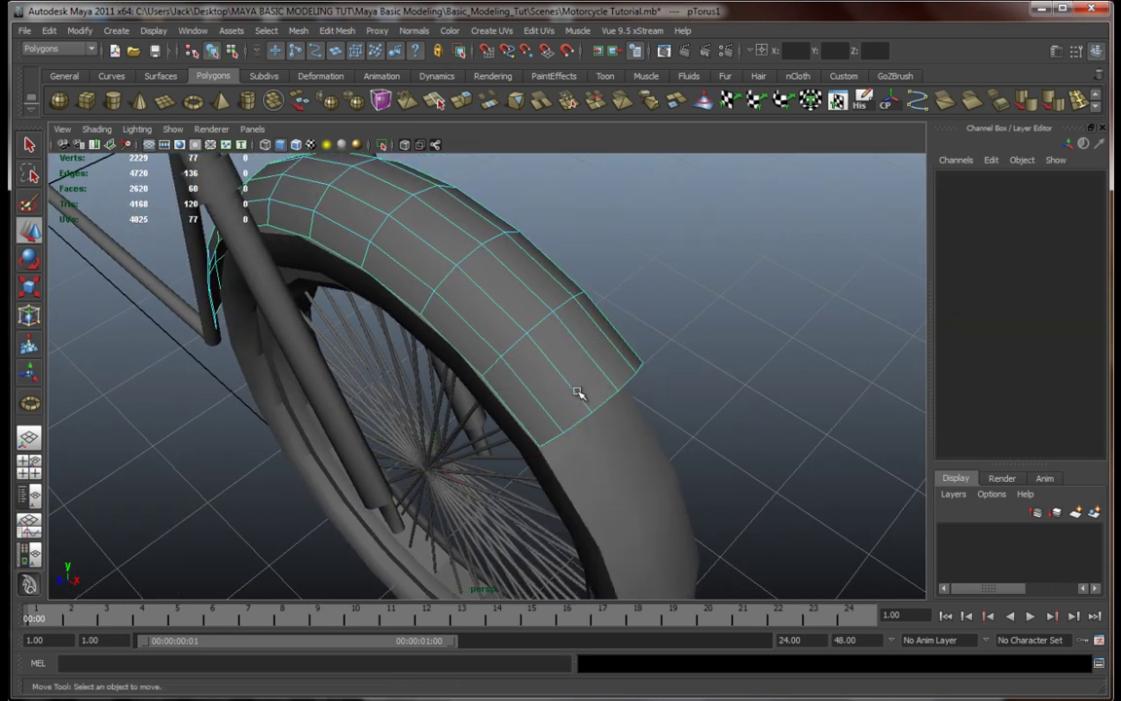
click(602, 406)
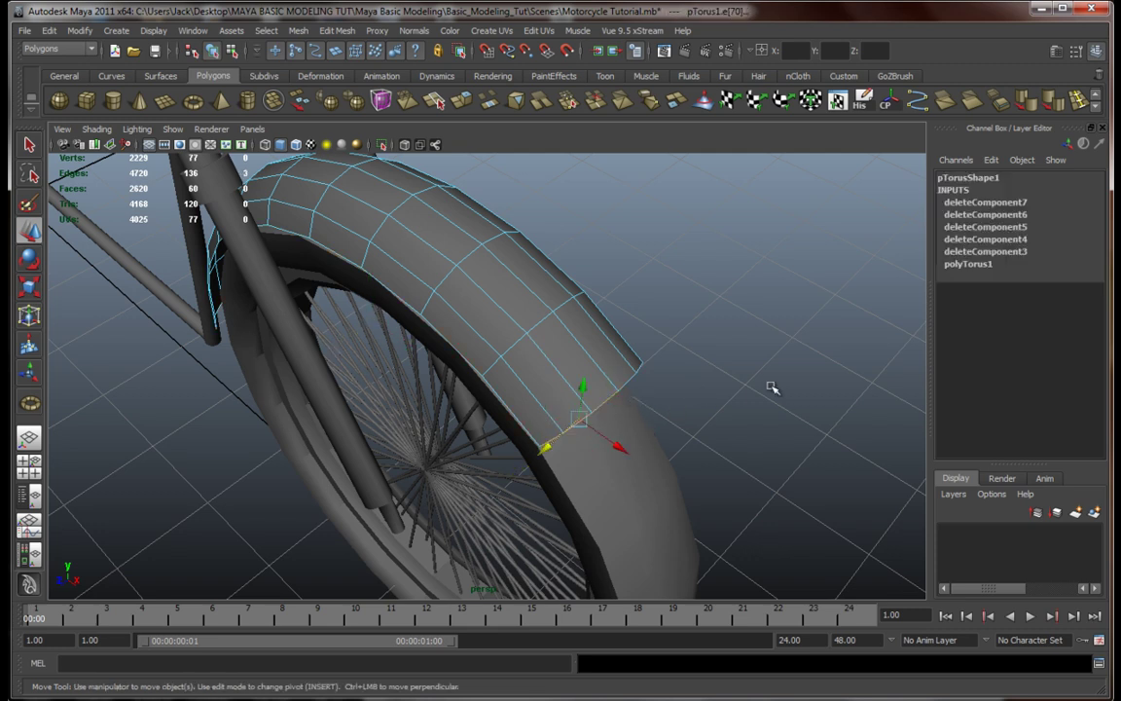
alt+drag(771, 388, 613, 382)
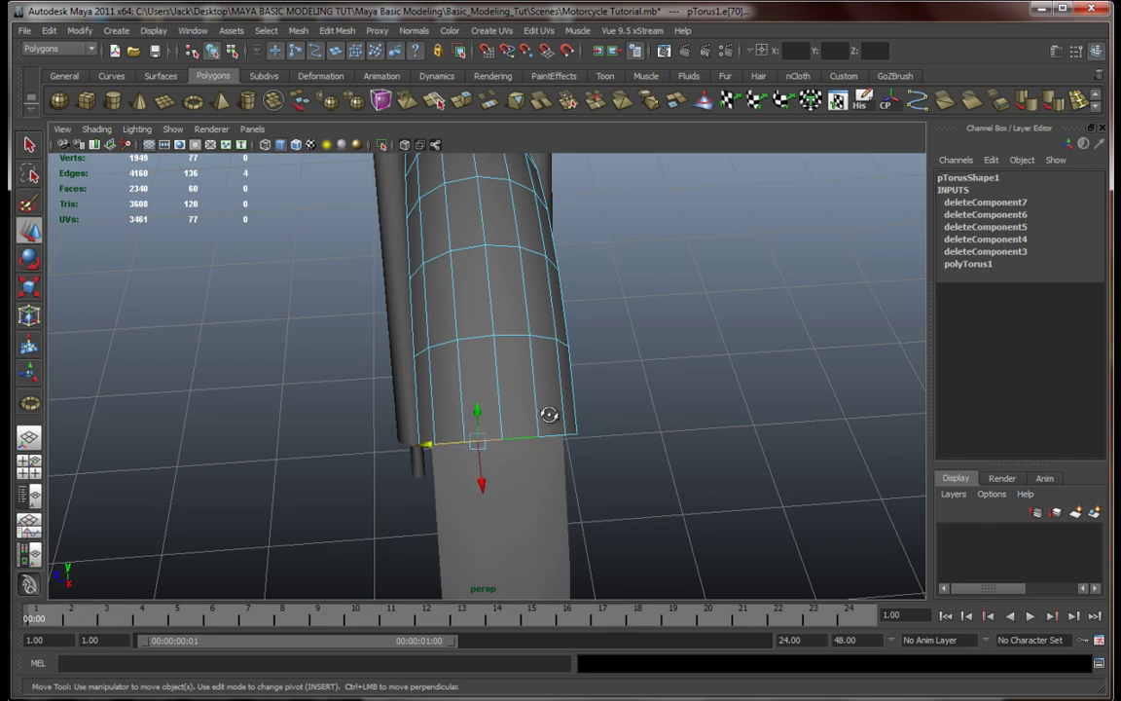
alt+drag(549, 415, 418, 370)
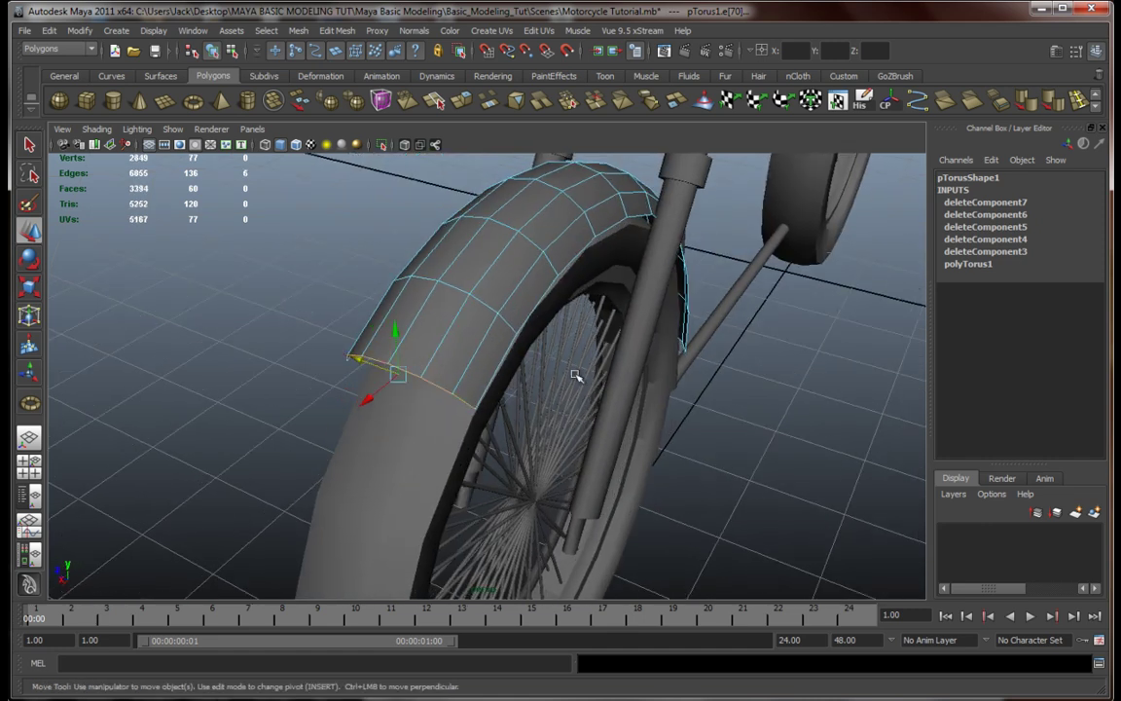
alt+drag(576, 376, 465, 373)
key(r)
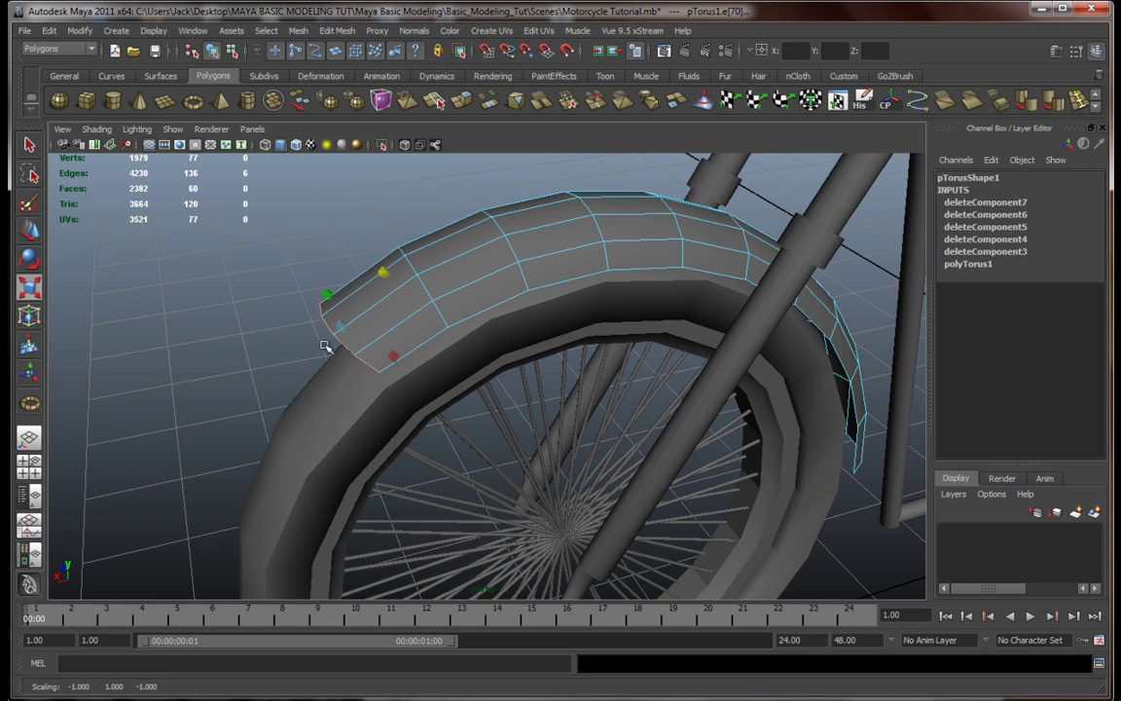
alt+drag(441, 236, 654, 405)
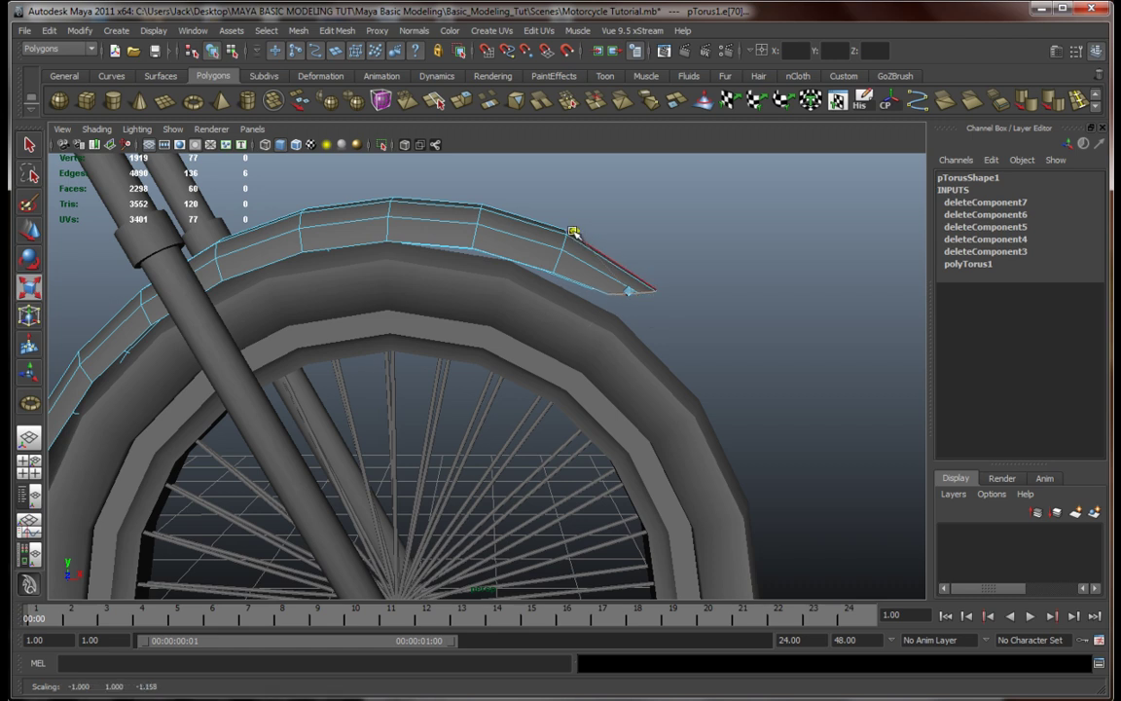
alt+drag(676, 300, 607, 339)
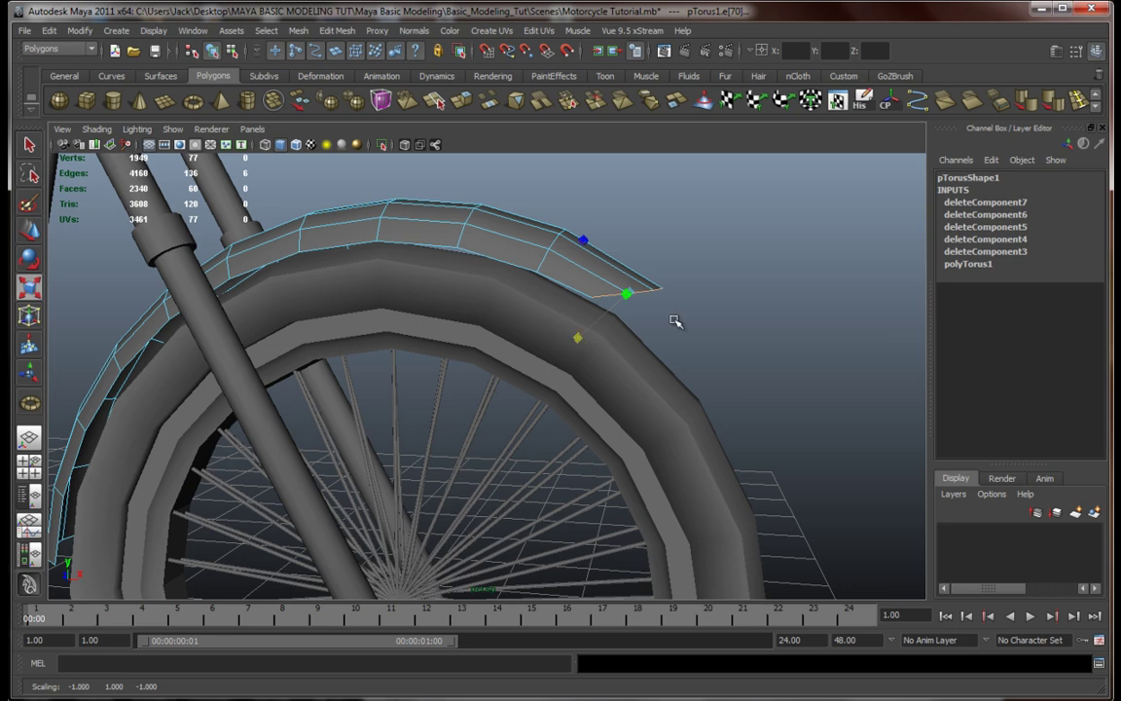
alt+drag(676, 322, 599, 288)
alt+drag(560, 368, 568, 400)
right_drag(428, 295, 484, 275)
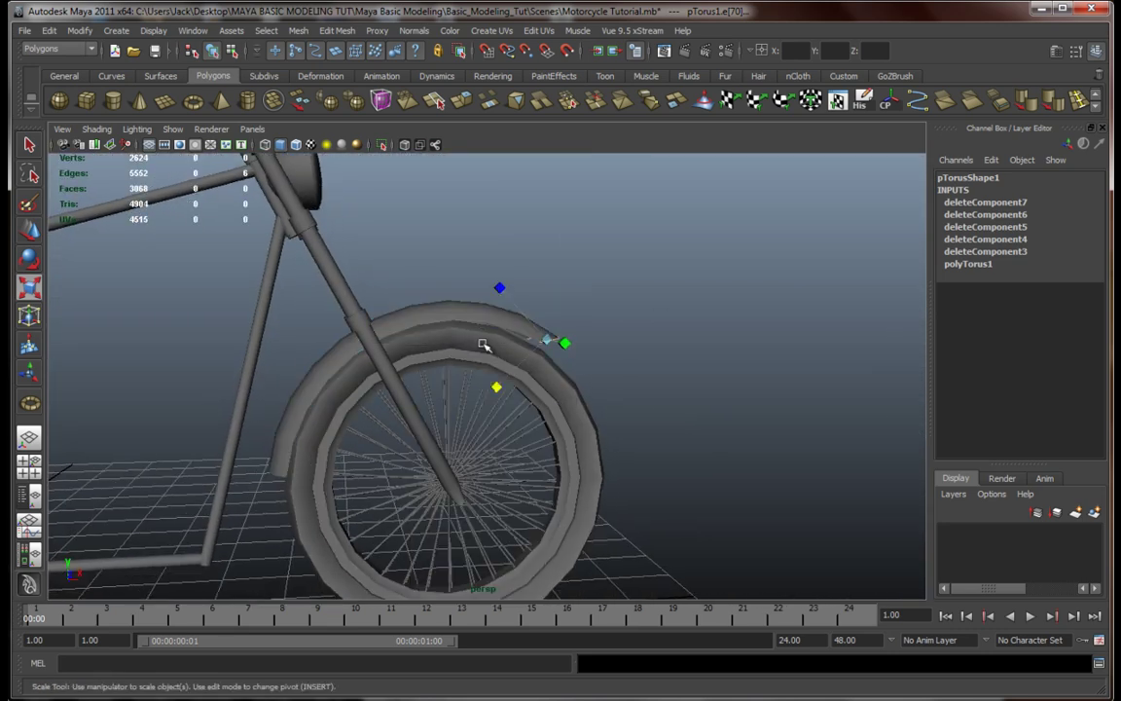
click(728, 345)
Step: Select the six border edges at the fender's lower end behind the wheel and scale them into a rounded tip
mouse_move(530, 389)
alt+mouse_down()
mouse_move(434, 400)
mouse_move(540, 397)
alt+mouse_up()
alt+middle_drag(547, 400, 710, 327)
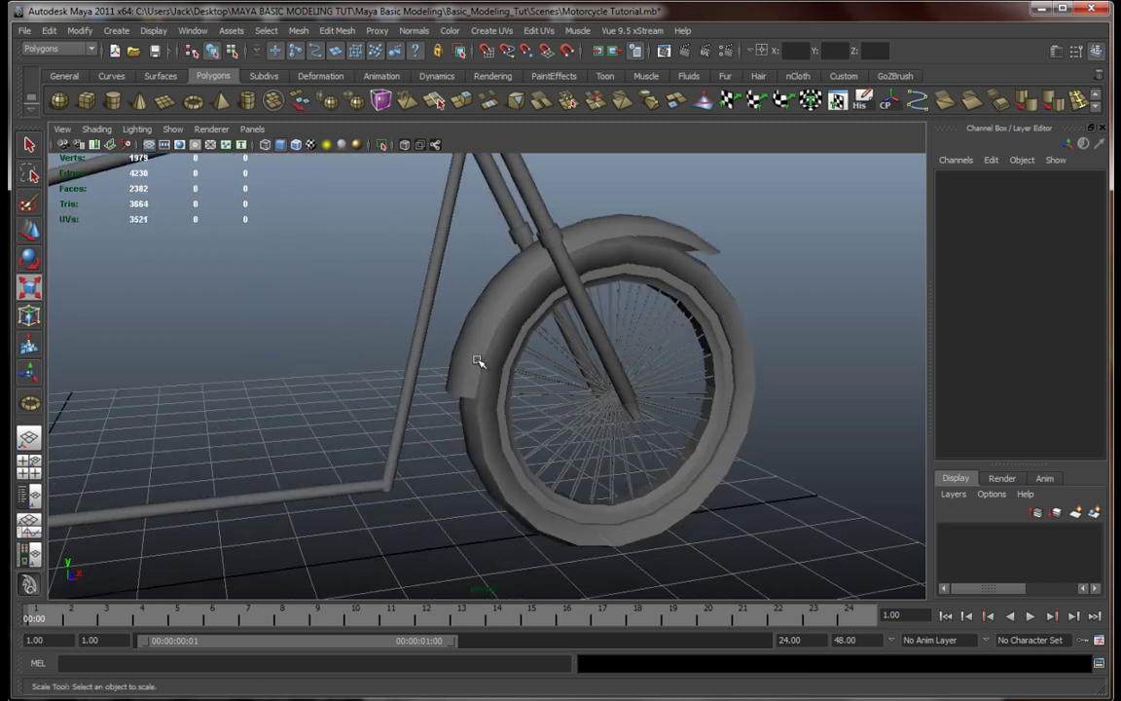
click(476, 362)
alt+right_drag(476, 363, 481, 429)
alt+drag(481, 429, 602, 334)
right_drag(601, 334, 594, 308)
click(634, 441)
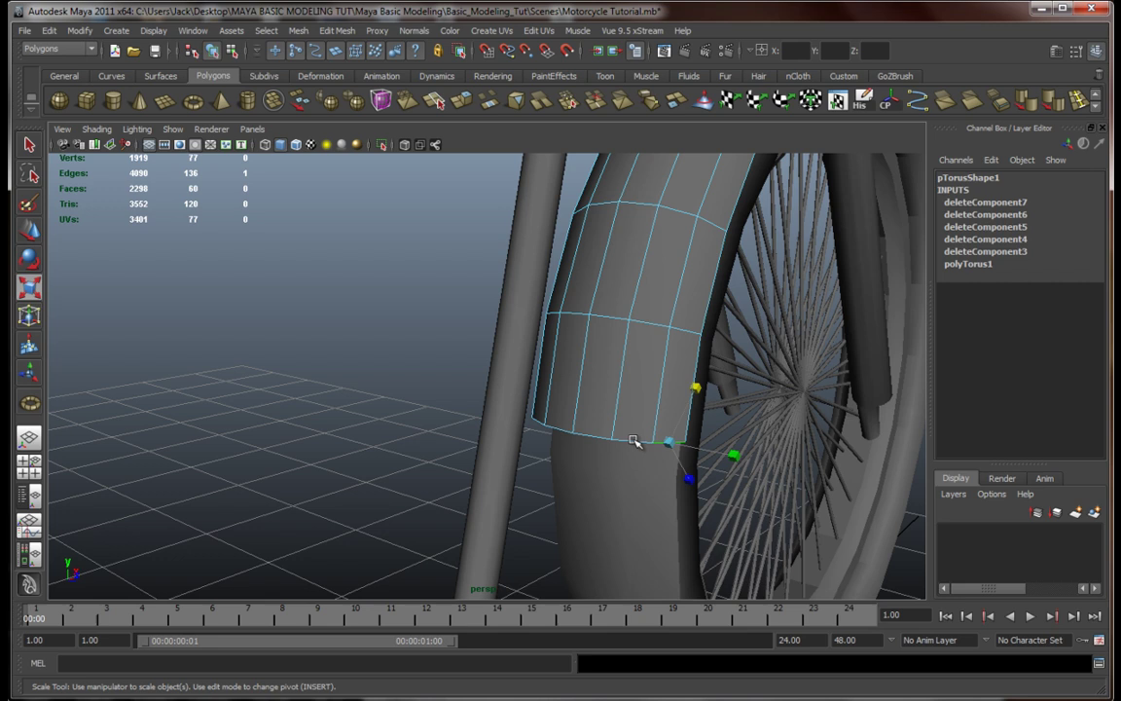
alt+drag(514, 473, 696, 475)
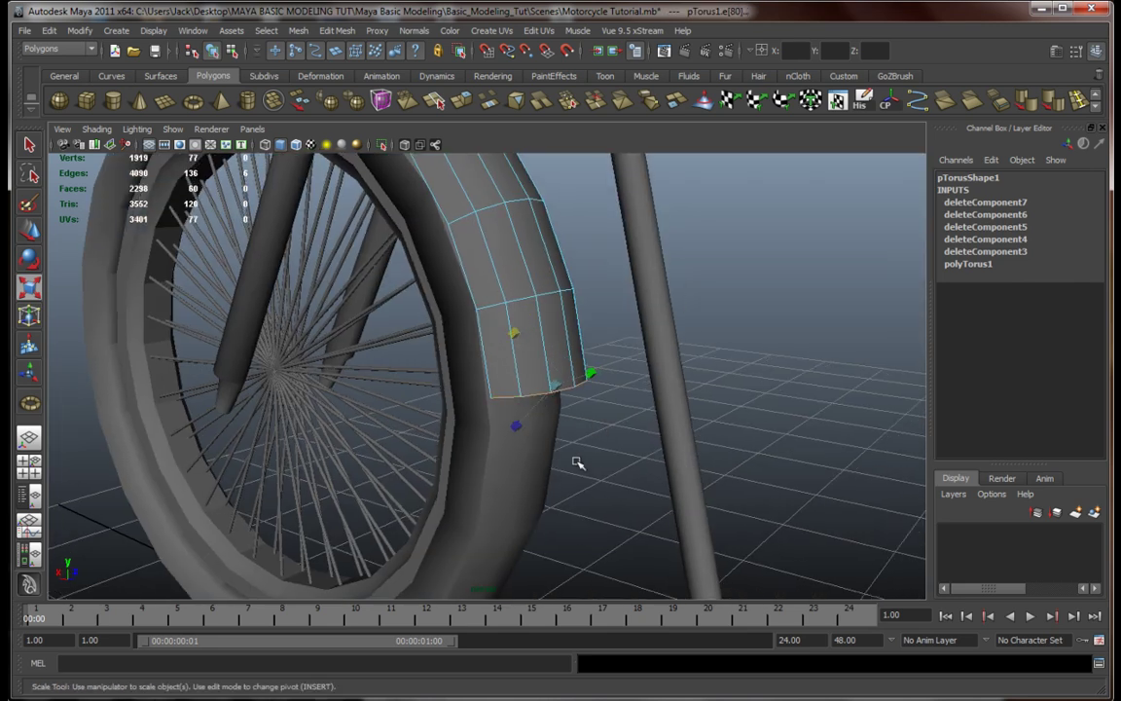
alt+drag(577, 463, 506, 336)
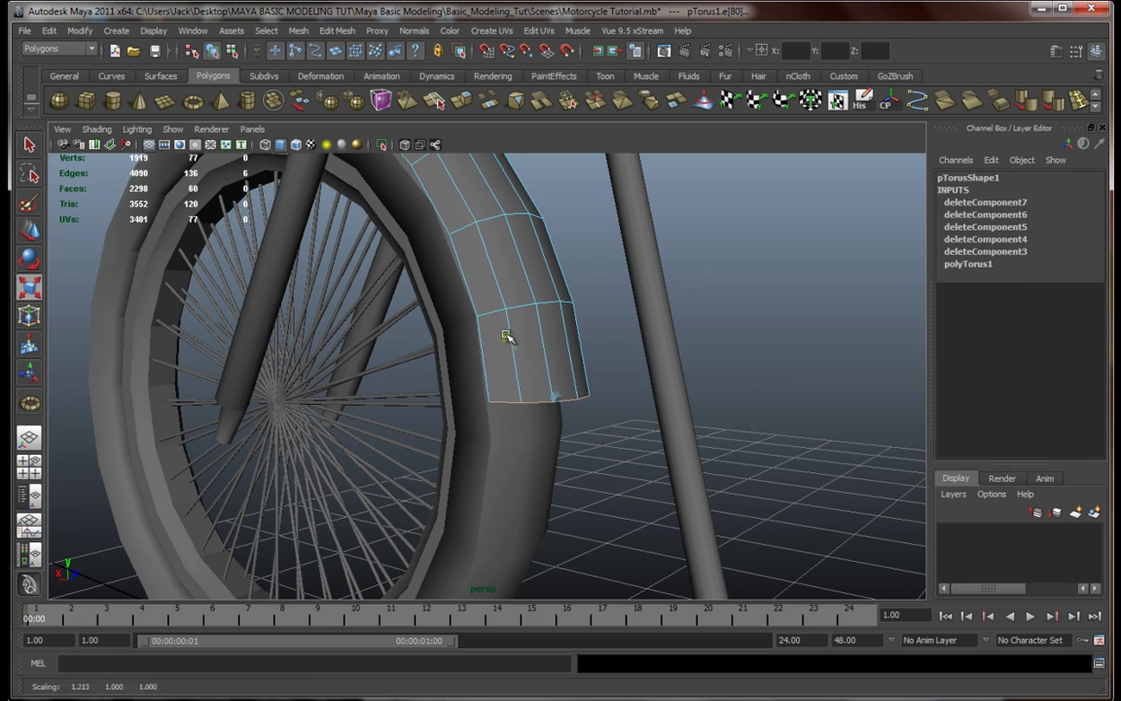
alt+drag(497, 277, 565, 454)
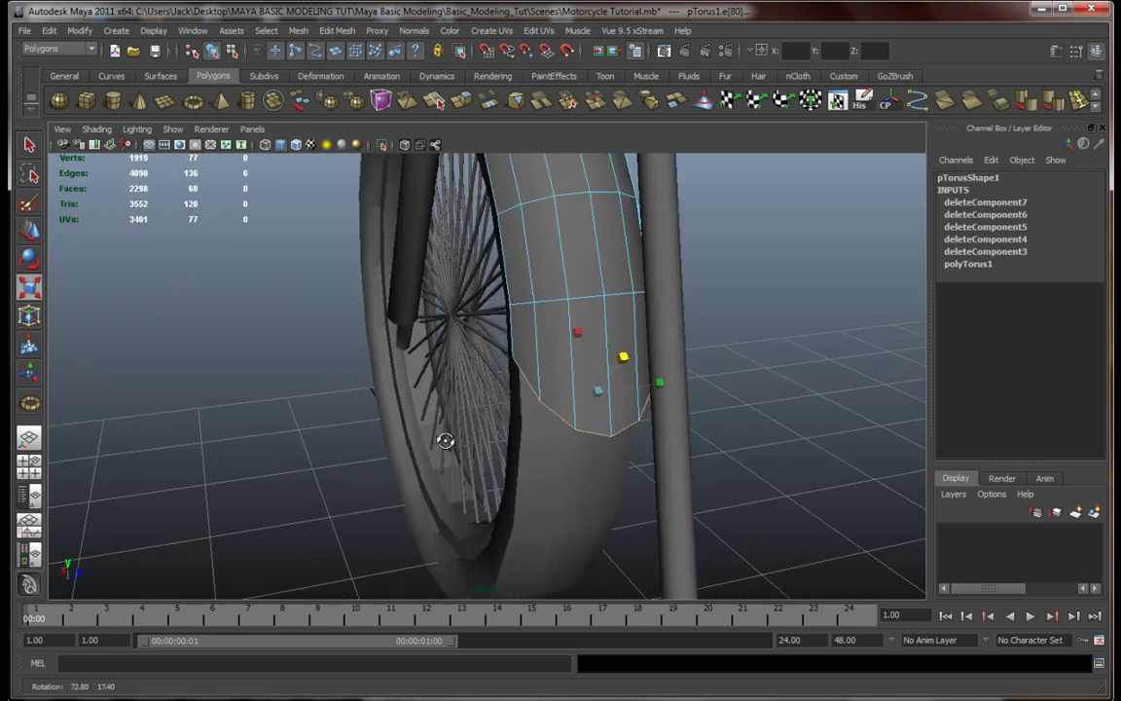
Step: Examine the reshaped front fender from the side and return it to object mode
alt+drag(446, 441, 271, 433)
scroll(436, 444, down, 5)
alt+middle_drag(623, 375, 528, 447)
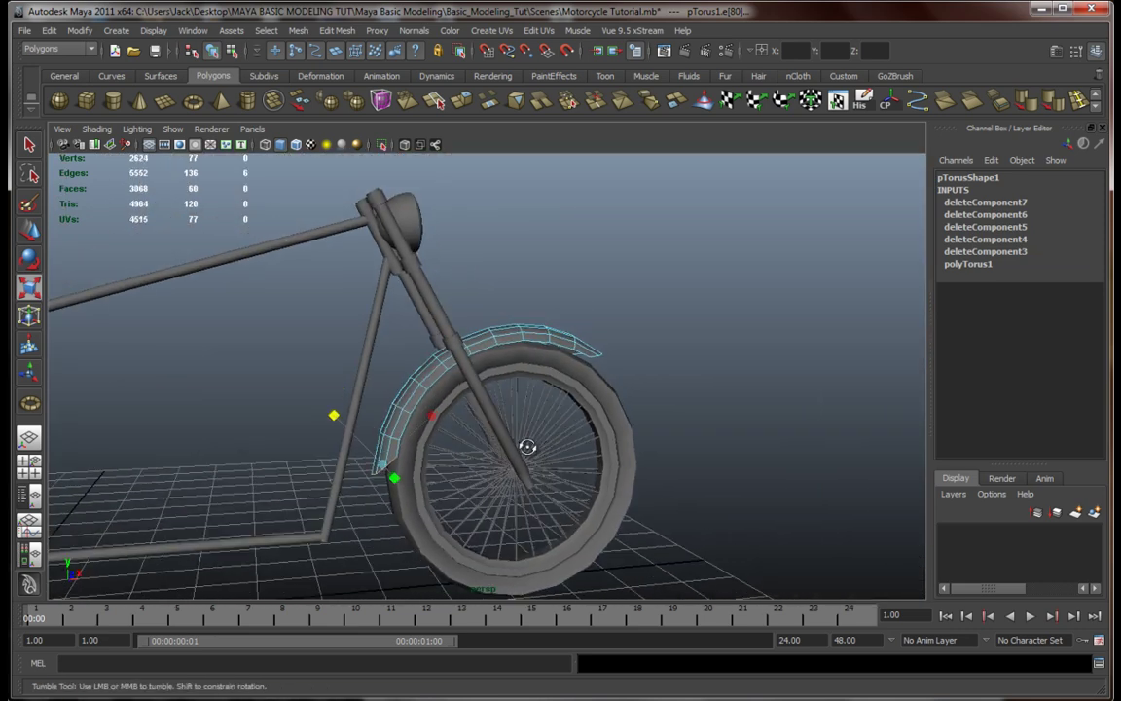
mouse_move(527, 445)
alt+mouse_down()
mouse_move(488, 463)
mouse_move(517, 442)
alt+mouse_up()
key(r)
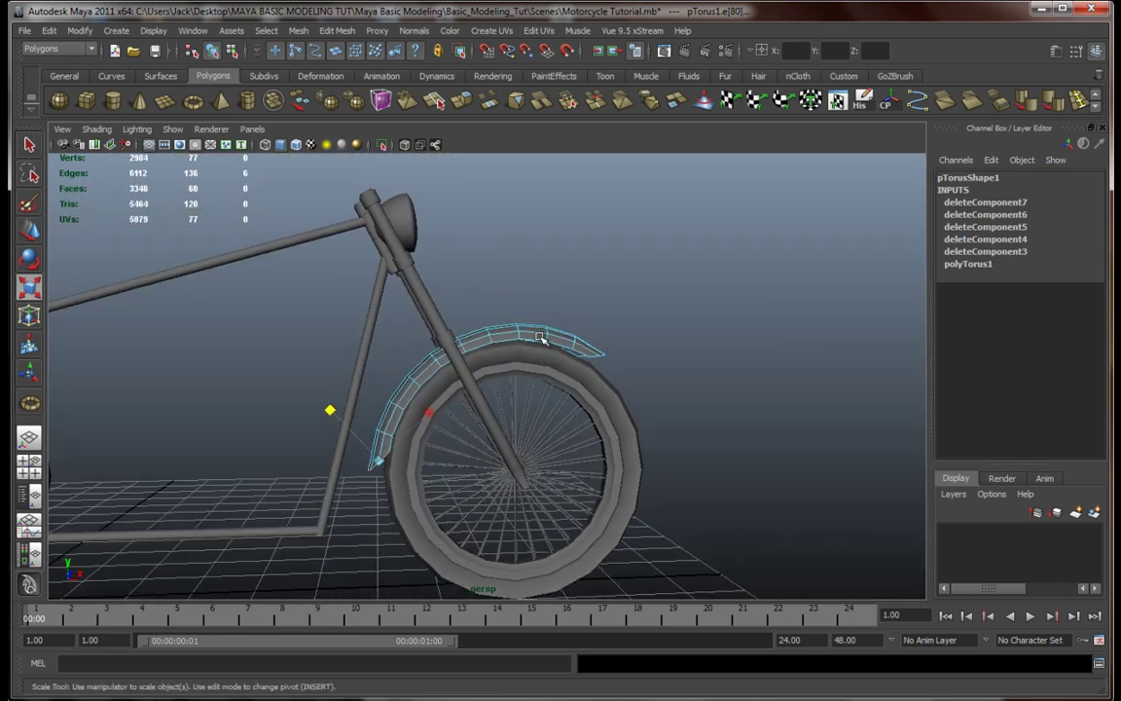
right_drag(541, 338, 609, 319)
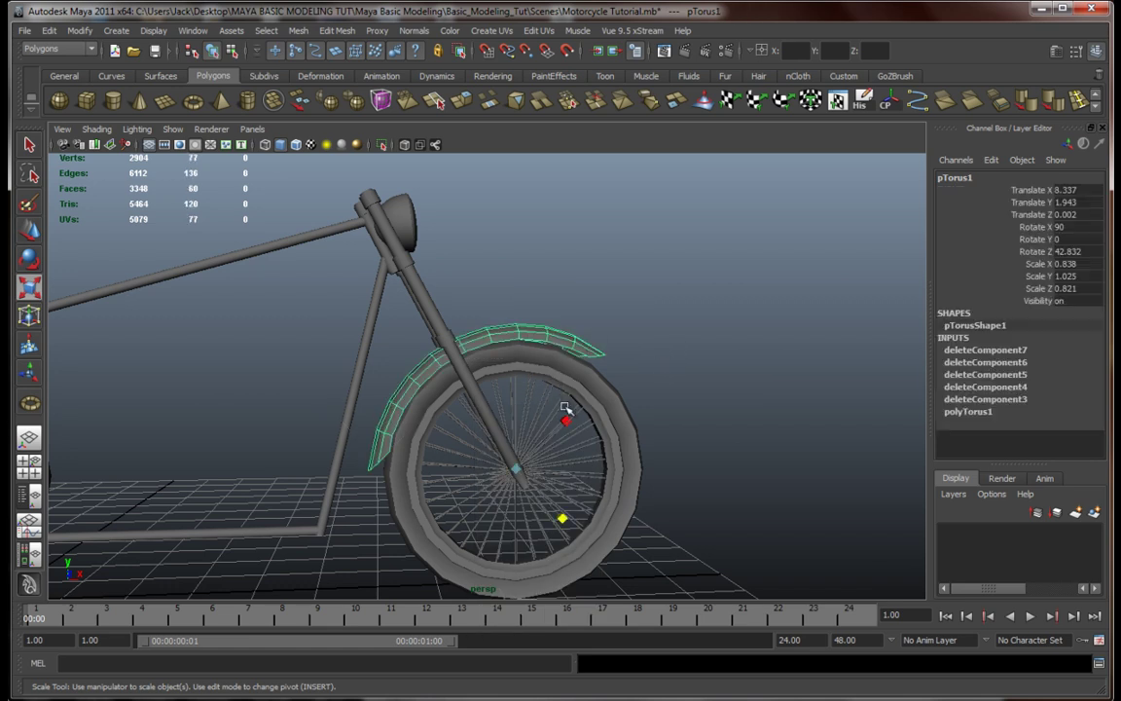
mouse_move(565, 408)
alt+mouse_down()
mouse_move(545, 413)
mouse_move(566, 407)
alt+mouse_up()
click(670, 263)
Step: Rotate the rear fender over the top of the rear wheel to about Rotate Z 6.601
alt+drag(650, 366, 521, 405)
click(521, 405)
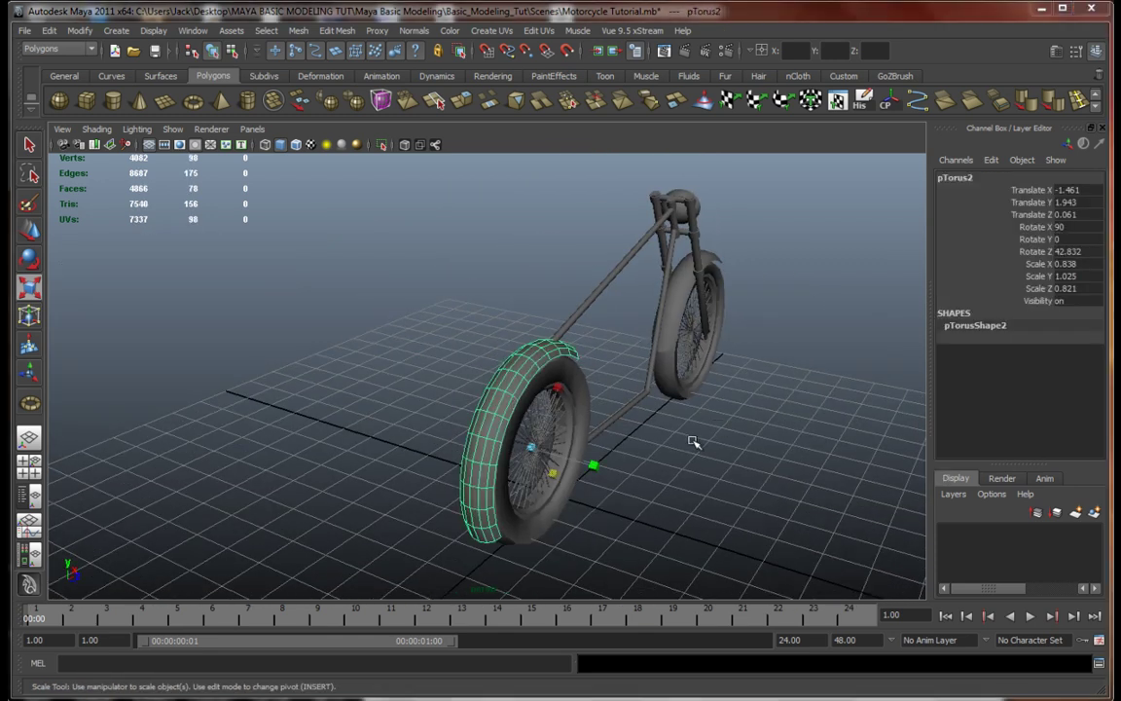
alt+drag(693, 442, 597, 435)
alt+middle_drag(597, 435, 645, 417)
alt+right_drag(575, 429, 633, 435)
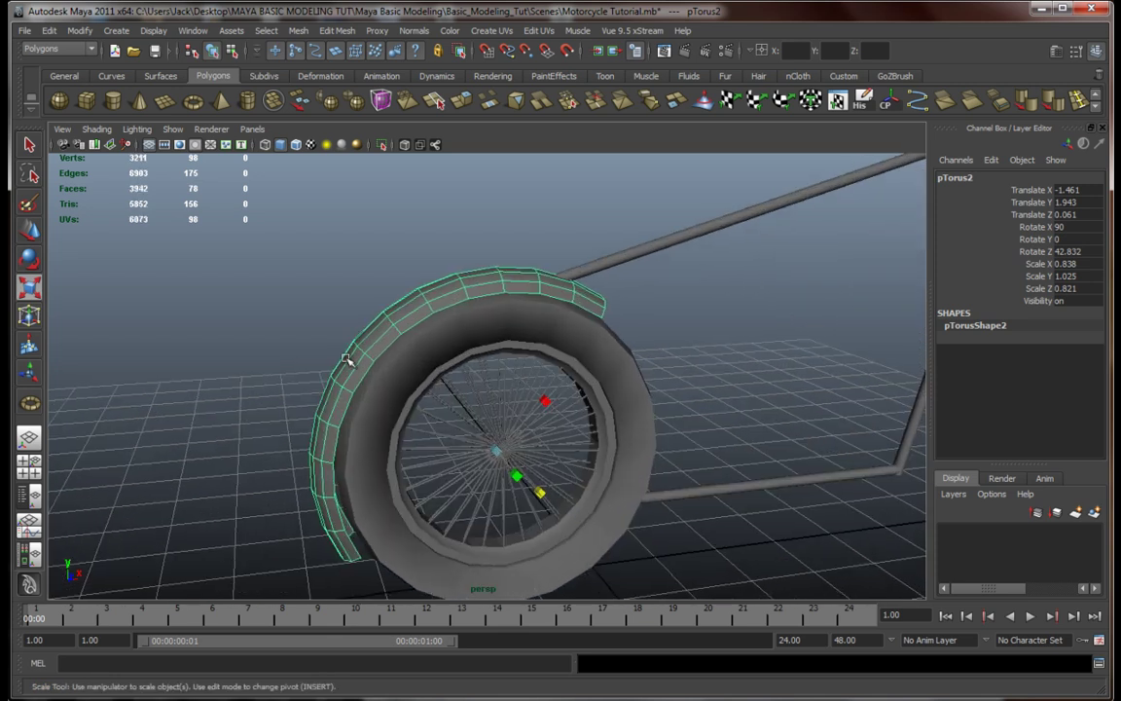
key(e)
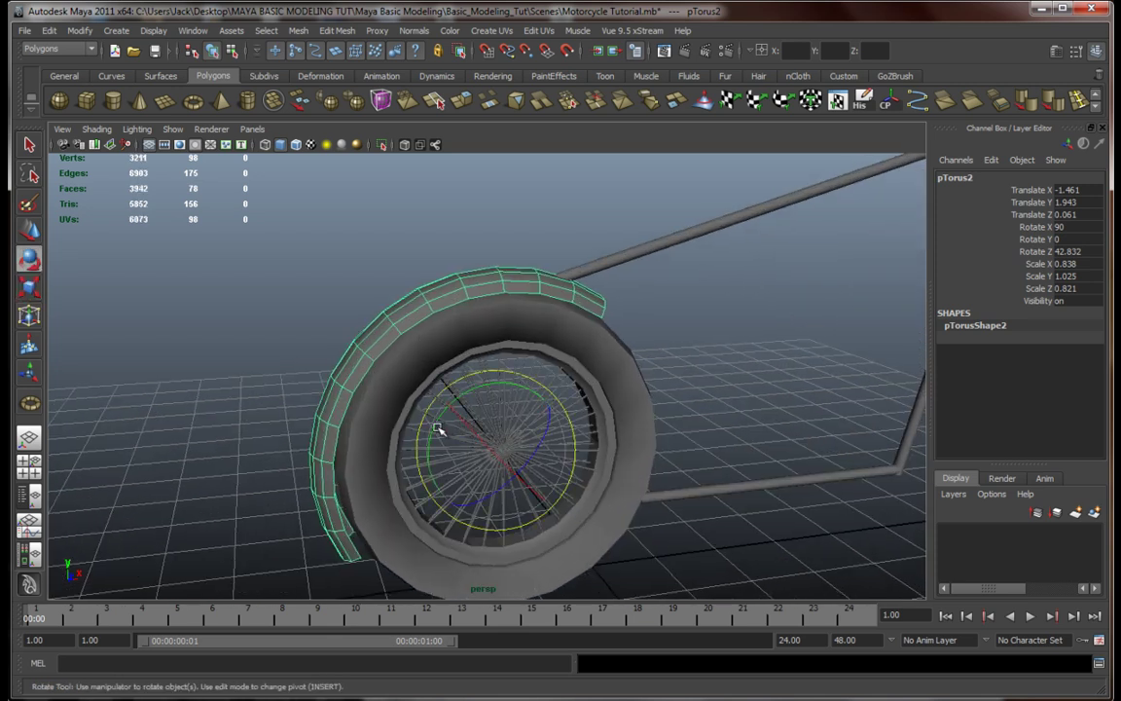
drag(438, 428, 483, 397)
alt+drag(541, 429, 498, 418)
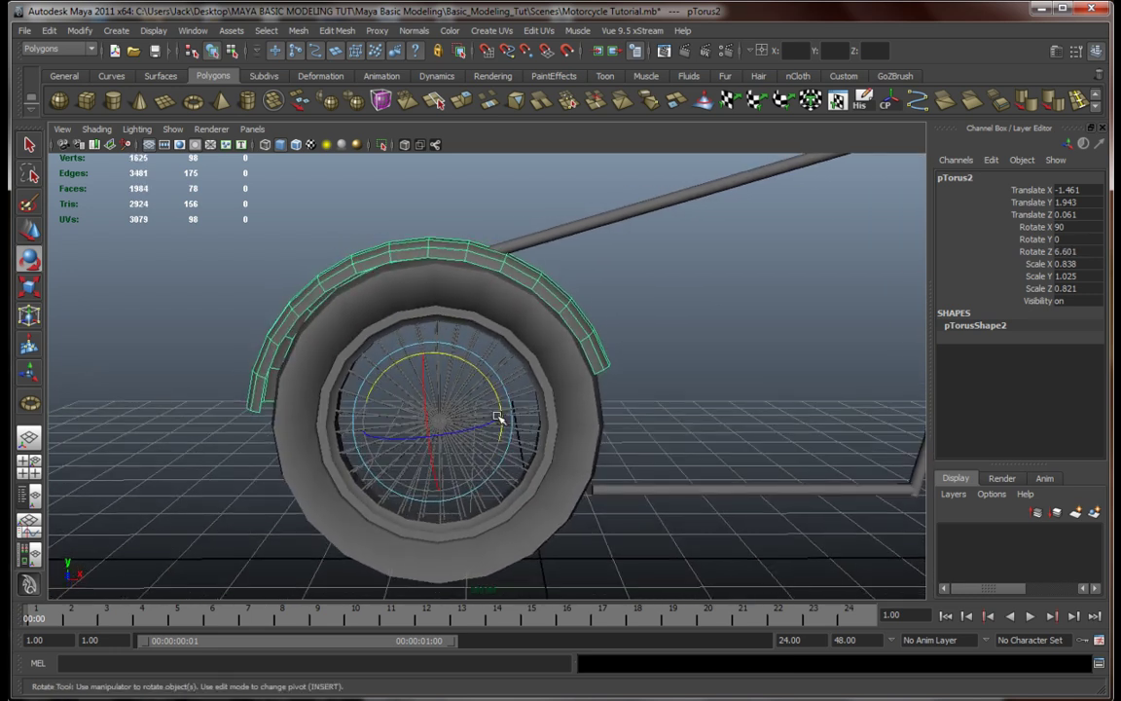
key(w)
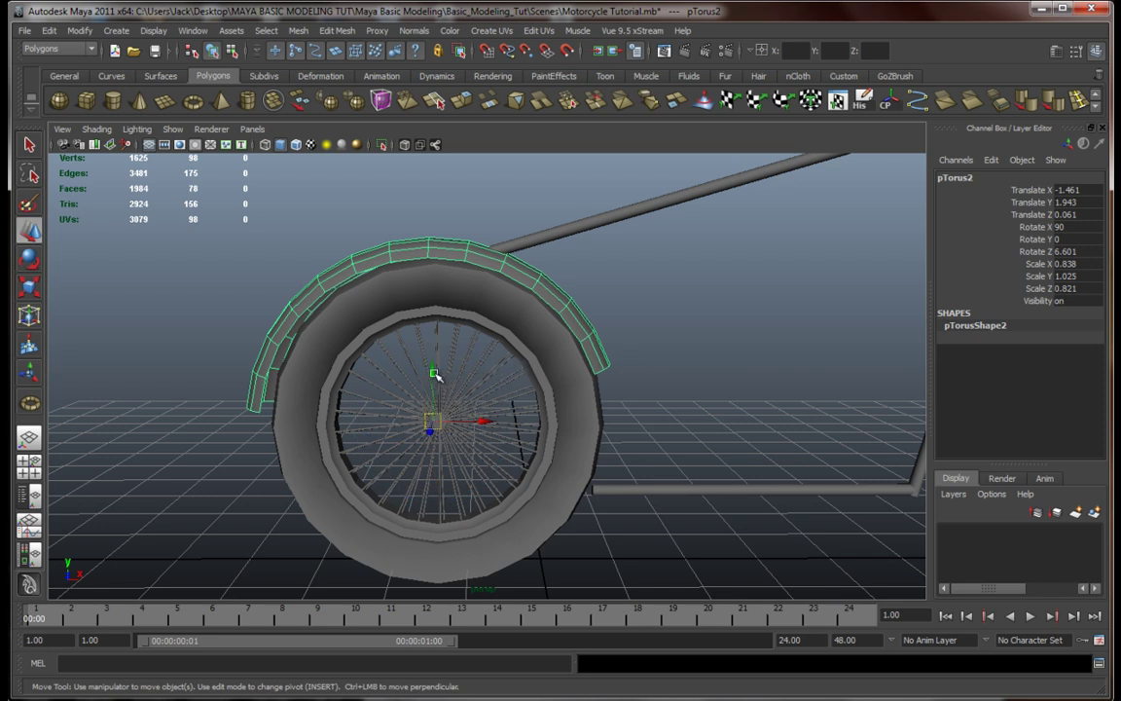
Step: Raise the rear fender to about Translate Y 2.015 and set its Rotate Z to 0
drag(436, 372, 436, 366)
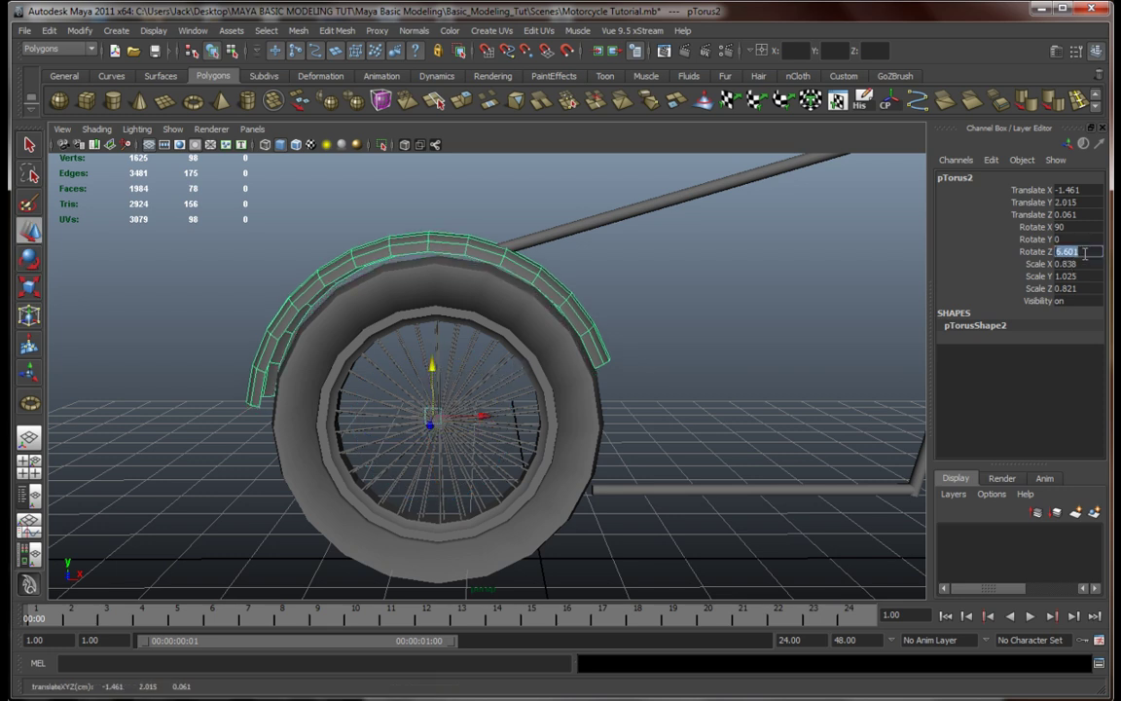
text(0)
key(Return)
alt+drag(410, 368, 430, 371)
alt+middle_drag(472, 394, 451, 374)
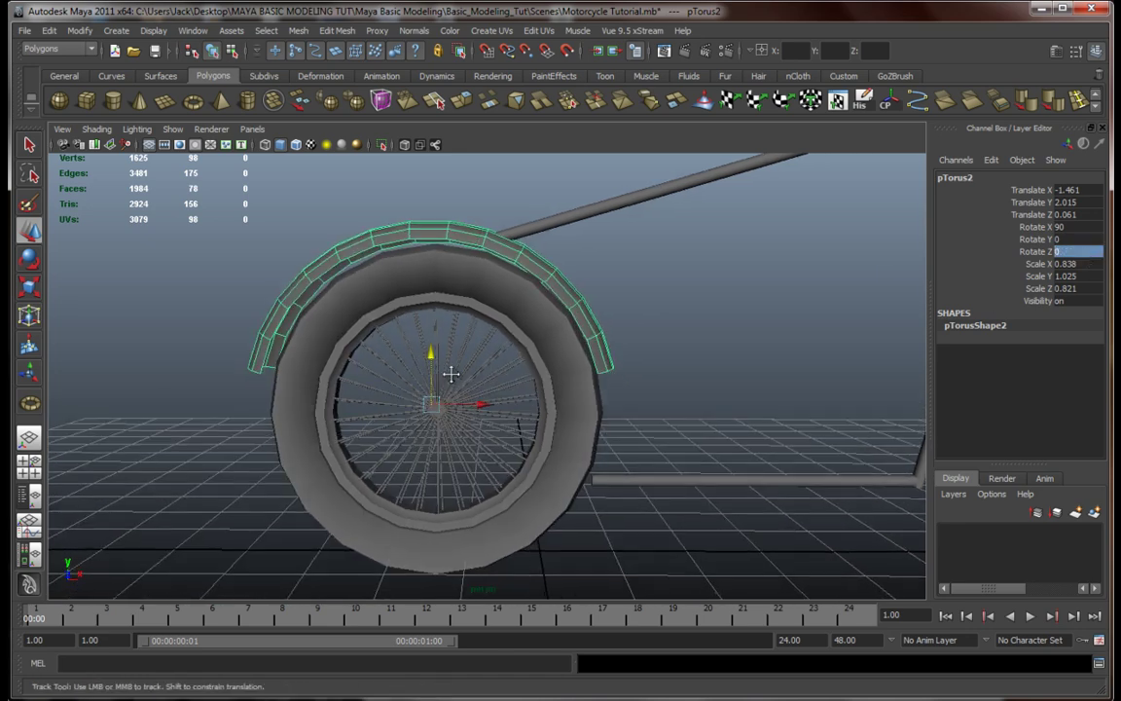
Step: Center the rear fender over the tire at about Translate Z -0.009 and widen it to about Scale Y 1.367
alt+drag(450, 375, 570, 395)
alt+drag(630, 370, 596, 392)
key(r)
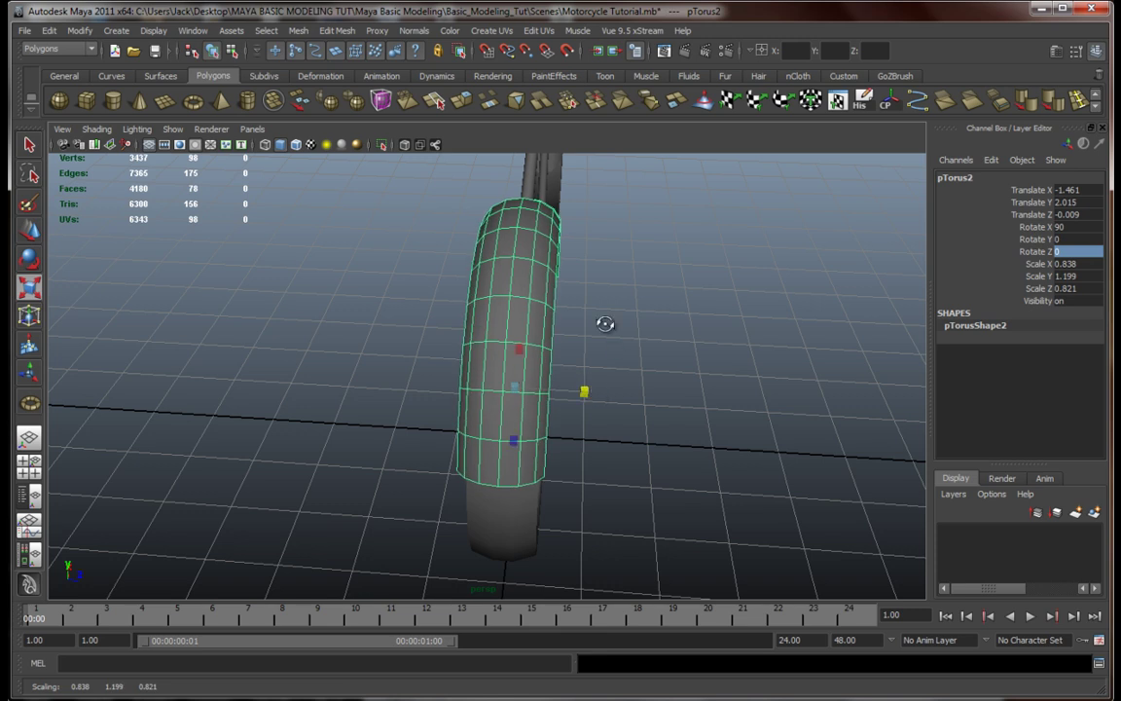
alt+drag(605, 323, 605, 271)
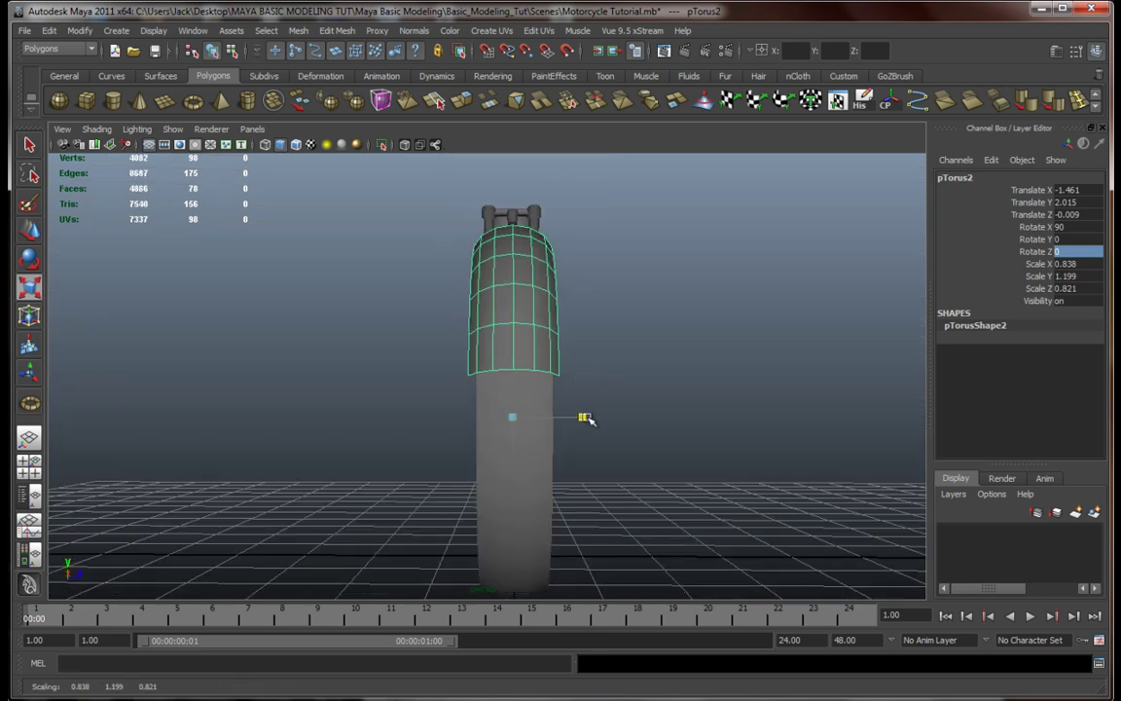
alt+drag(591, 418, 463, 355)
Step: Align the rear fender concentrically with the rear wheel in the front view at about Translate X -1.399 and Translate Y 1.954
key(w)
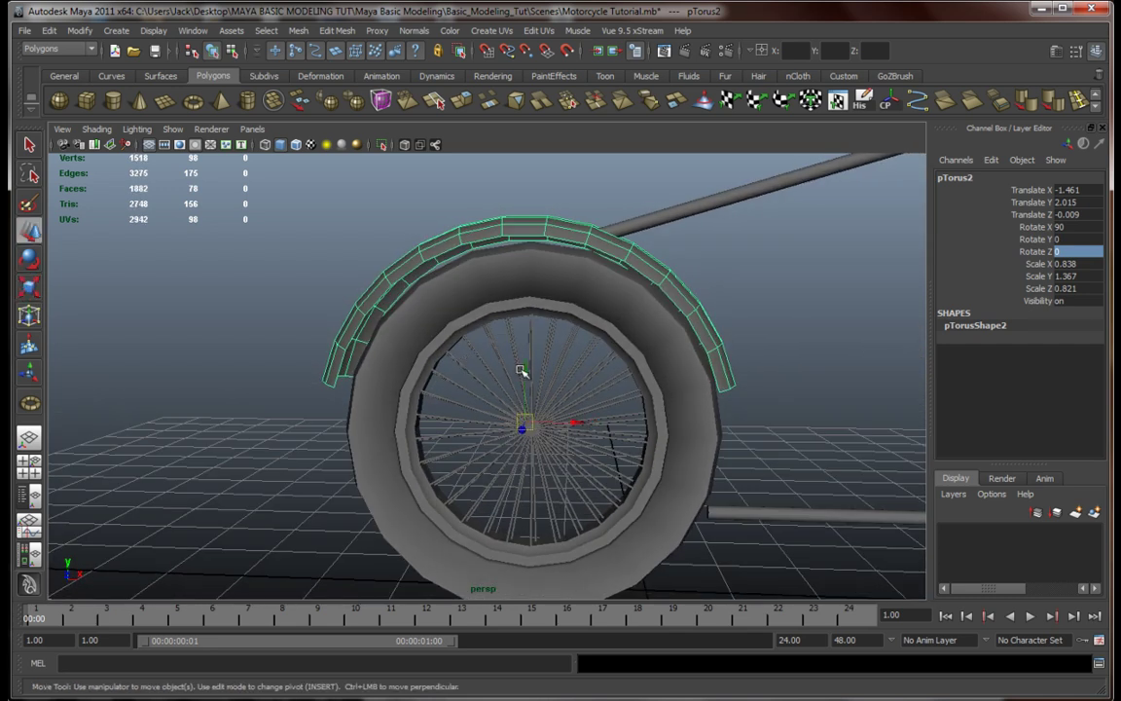
drag(569, 425, 580, 430)
key(space)
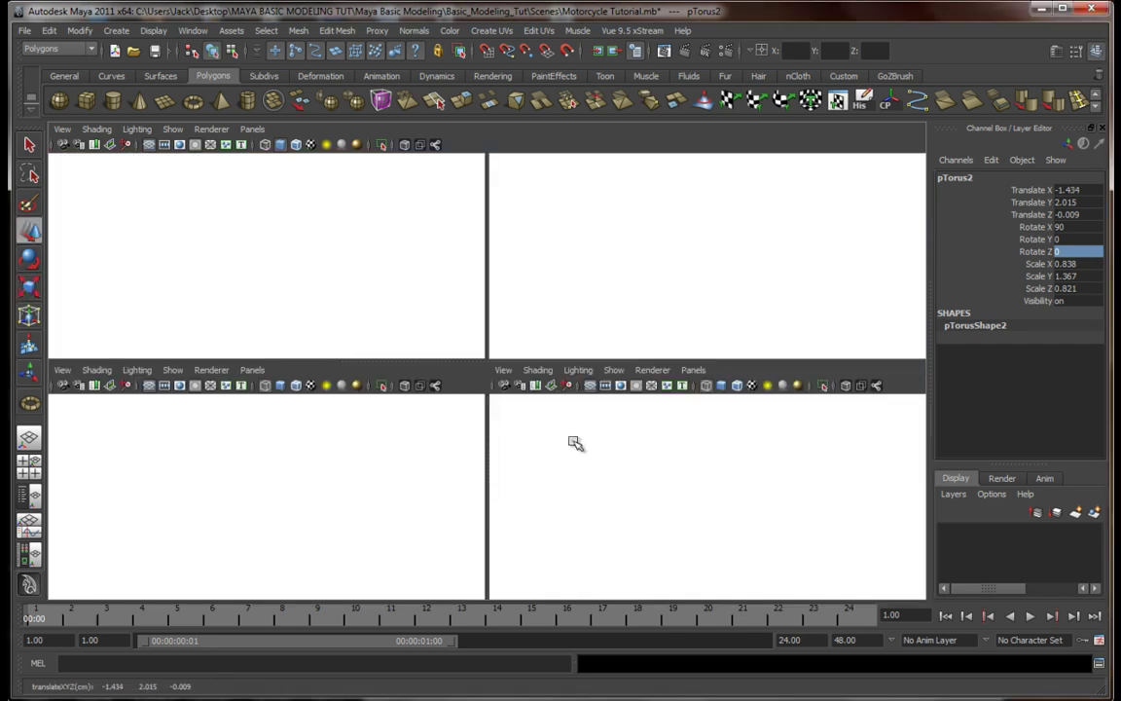
key(space)
key(f)
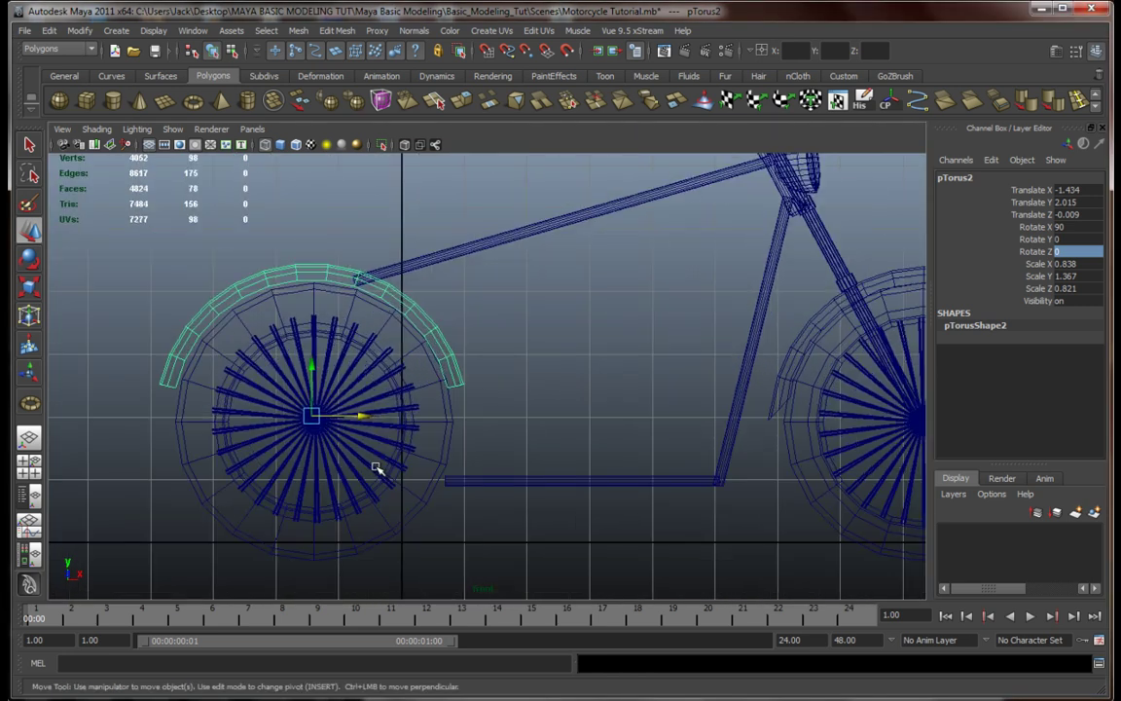
scroll(503, 463, up, 3)
drag(491, 443, 495, 449)
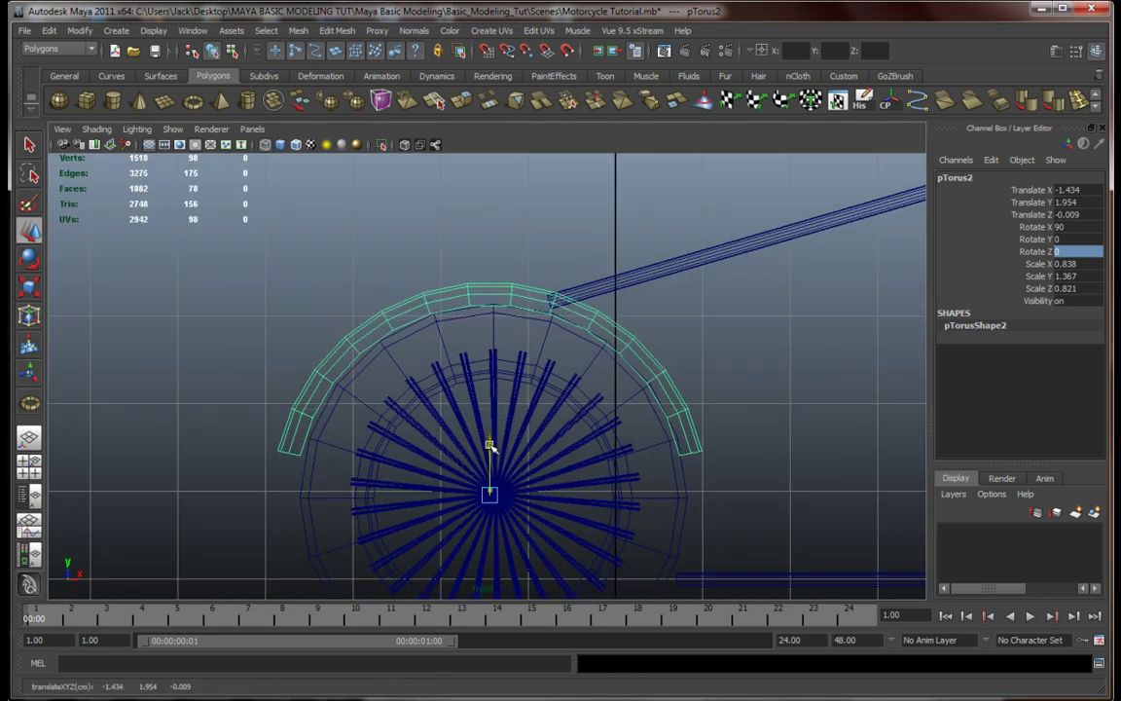
drag(541, 493, 545, 497)
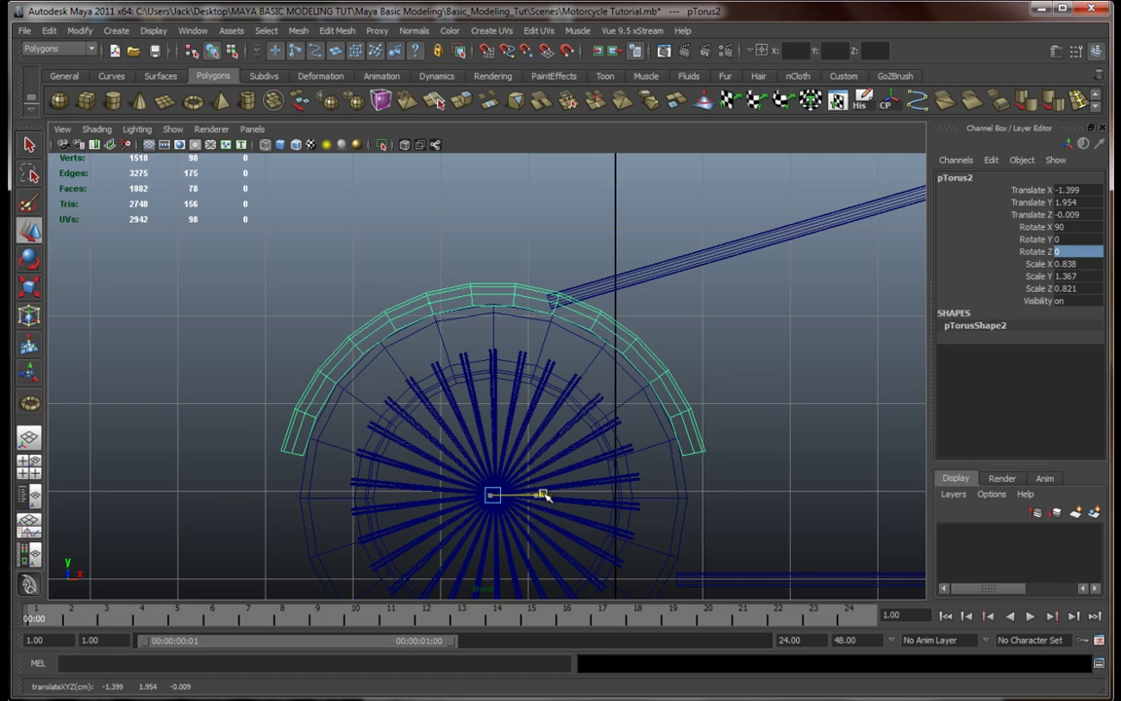
Step: In the perspective view, select one middle lengthwise strip of faces on the rear fender
key(space)
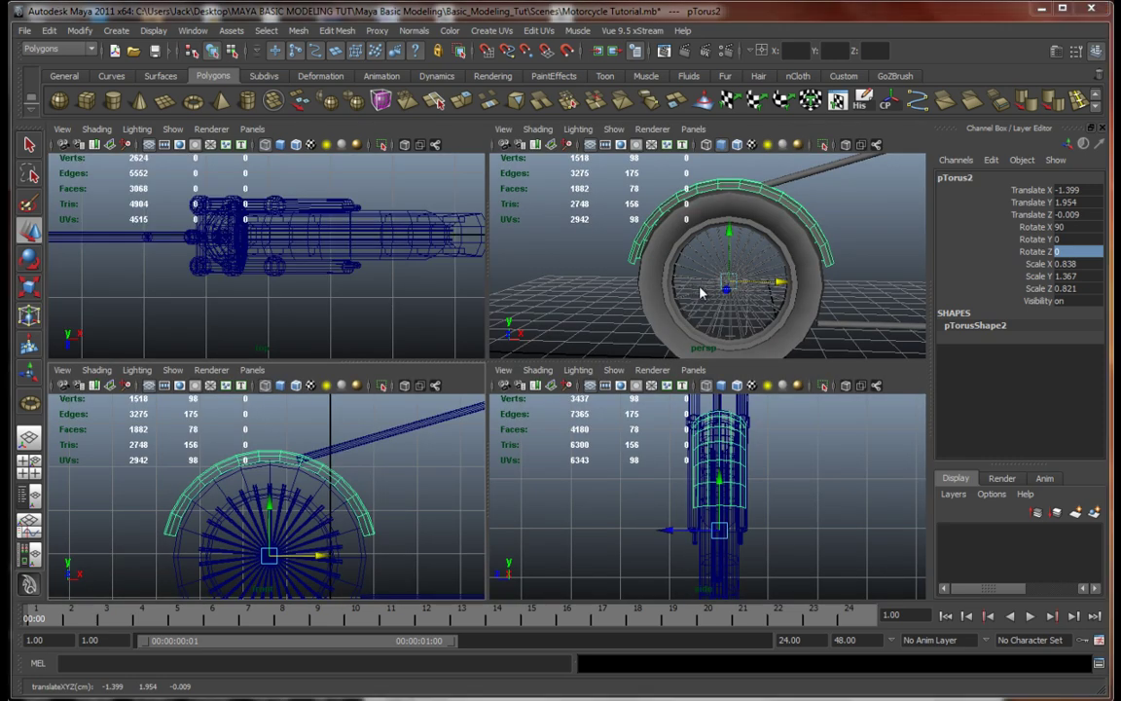
key(space)
alt+drag(680, 307, 650, 292)
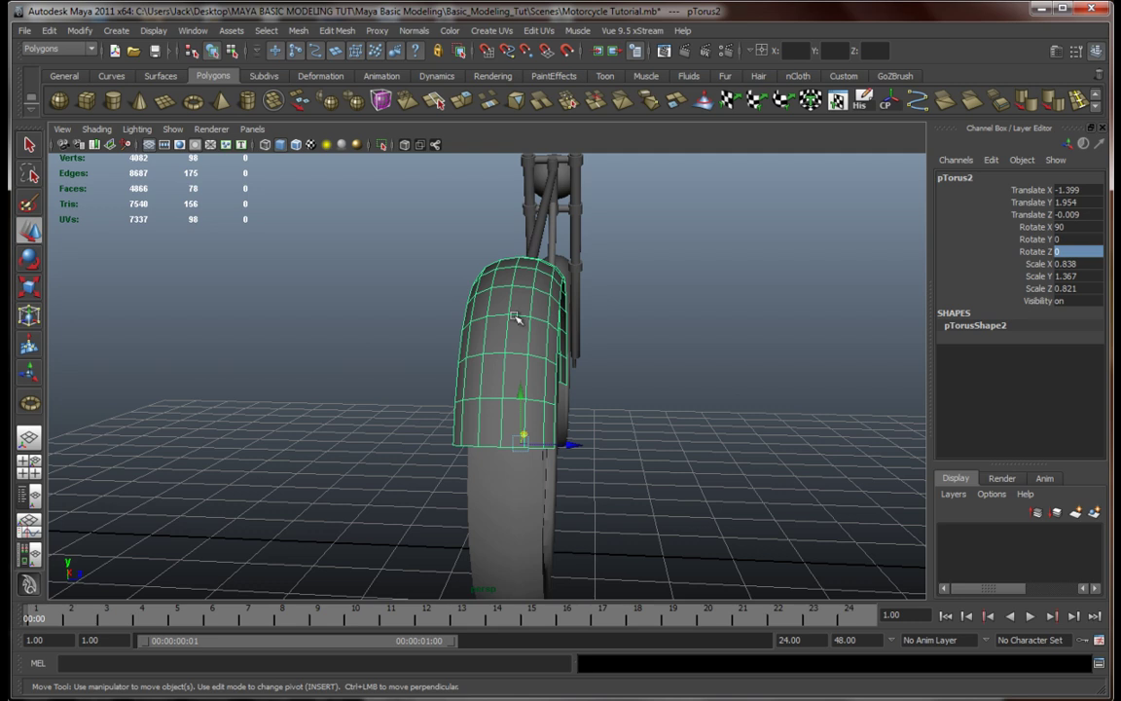
right_drag(514, 318, 502, 361)
click(491, 426)
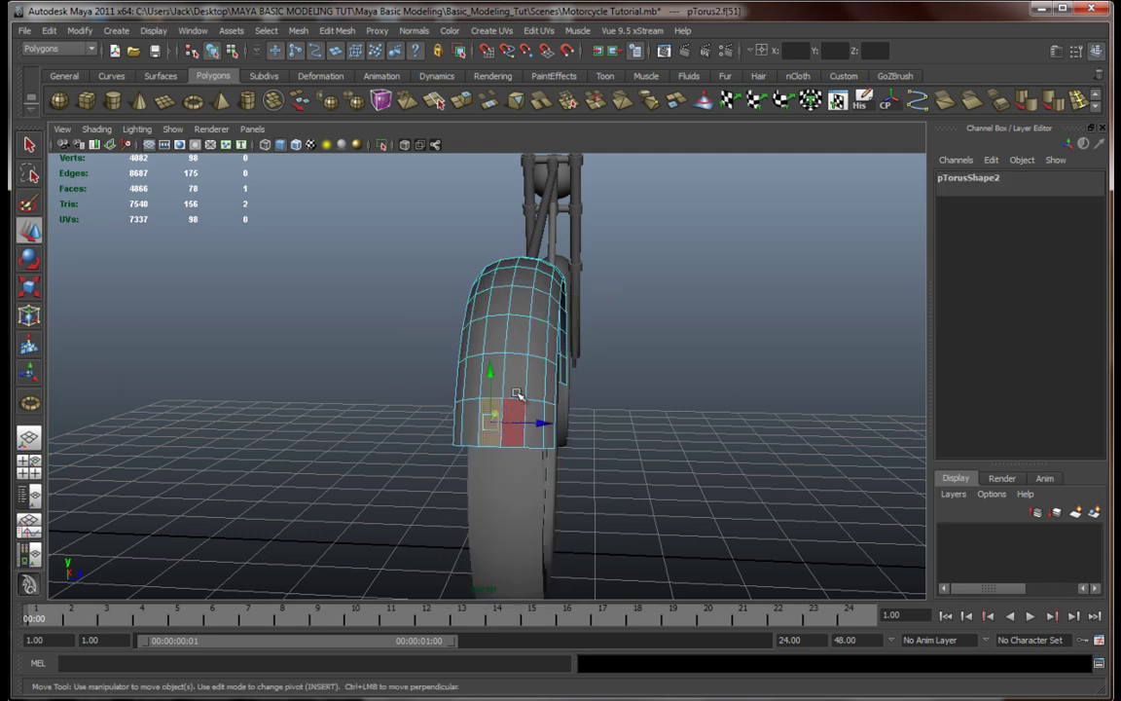
alt+drag(511, 370, 180, 378)
Step: Add the second middle strip of faces to the selection along the full length of the rear fender
shift+double_click(558, 454)
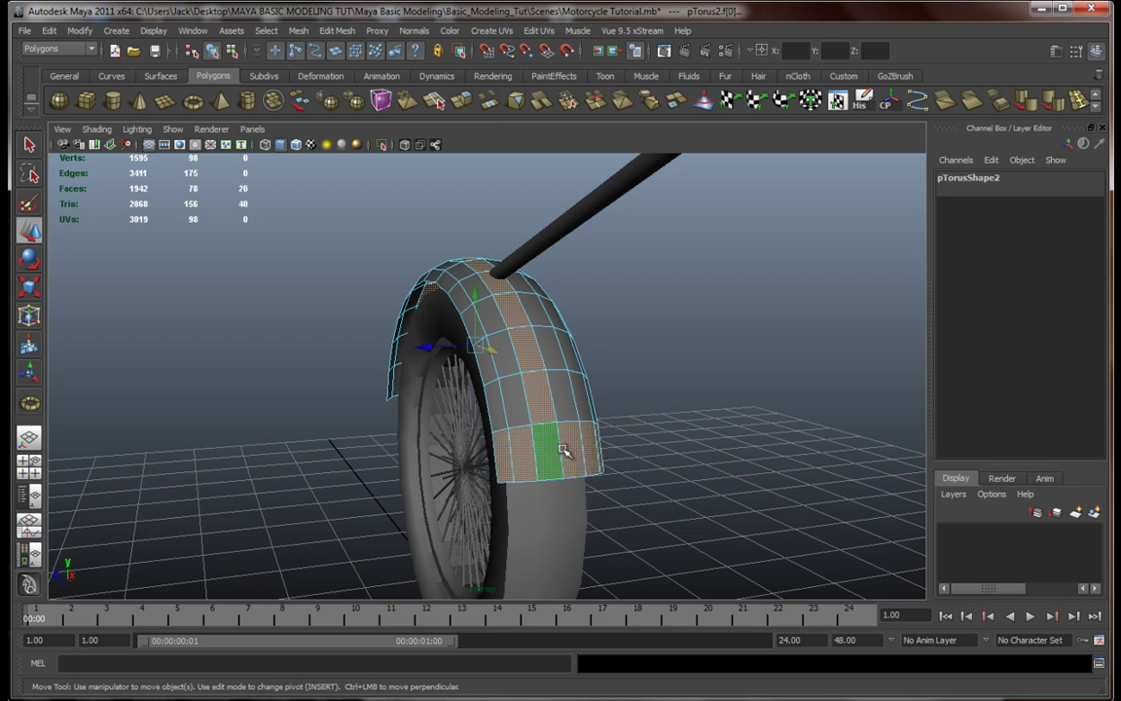
key(ctrl+z)
shift+click(571, 399)
alt+drag(572, 399, 546, 495)
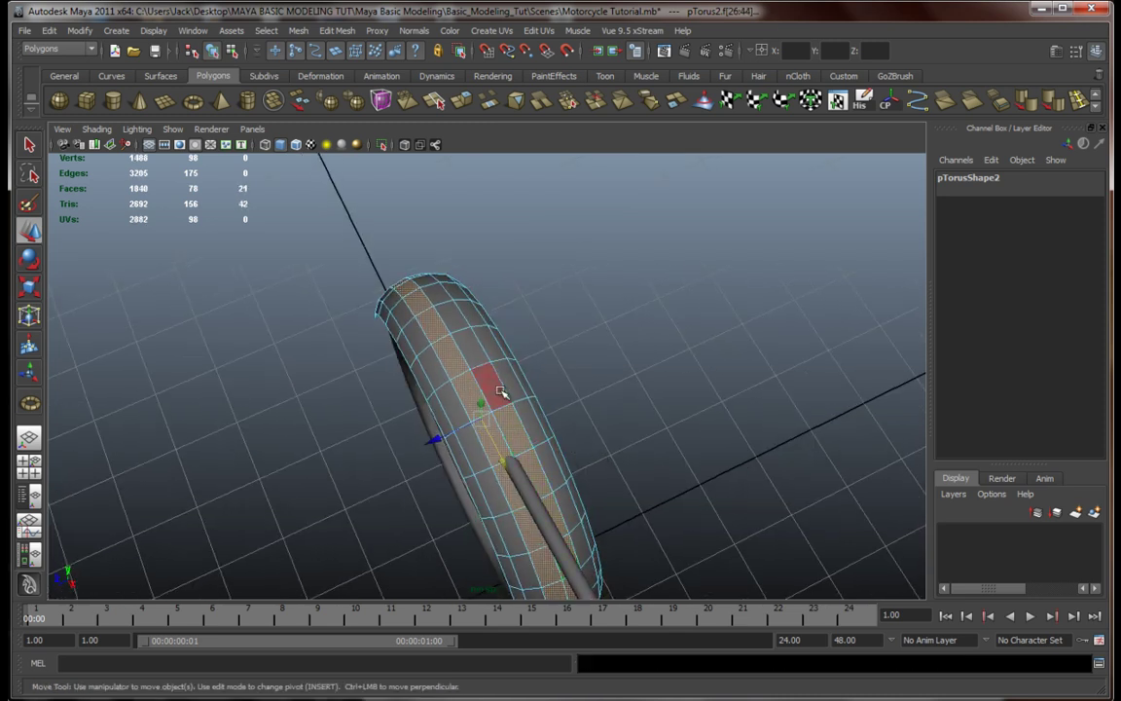
alt+drag(372, 451, 556, 402)
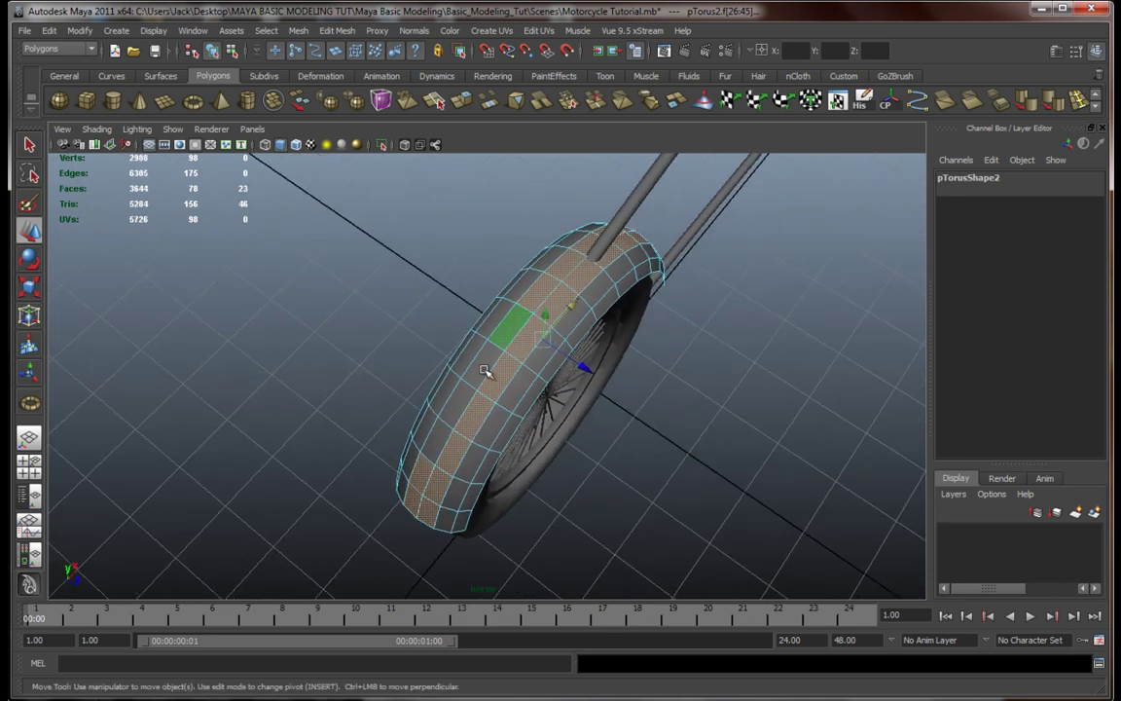
alt+drag(446, 489, 578, 390)
alt+drag(698, 423, 658, 415)
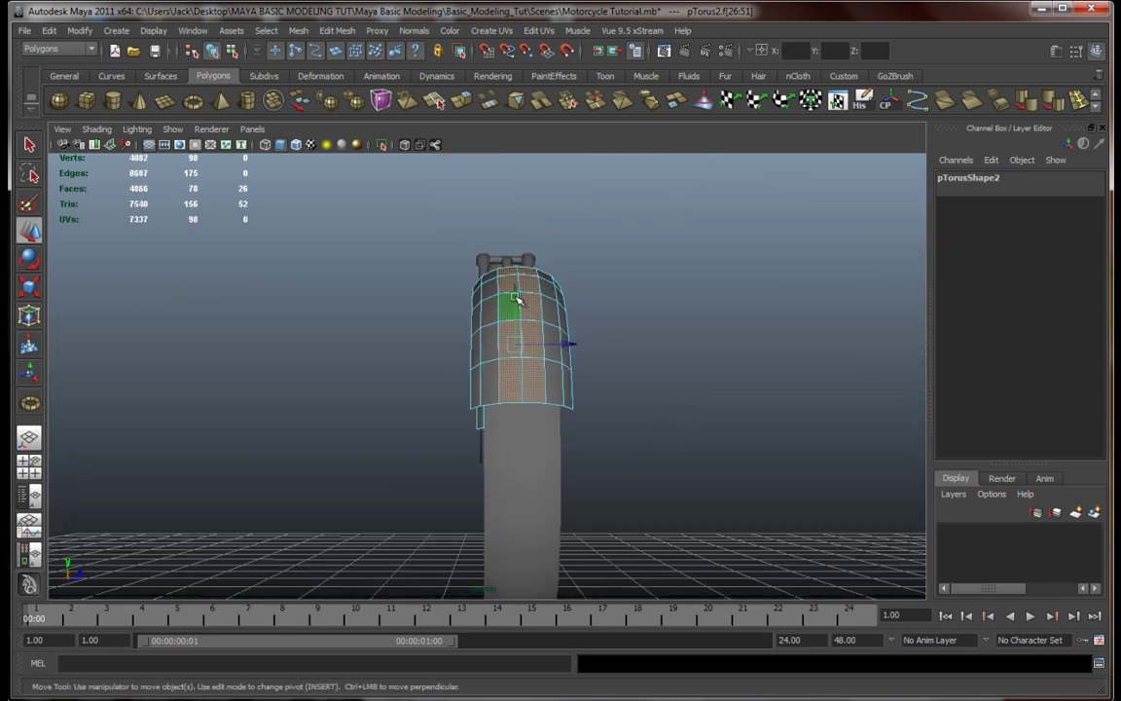
Step: Extend the face selection with the neighboring strip on one side of the two middle strips of the rear fender
drag(516, 299, 518, 281)
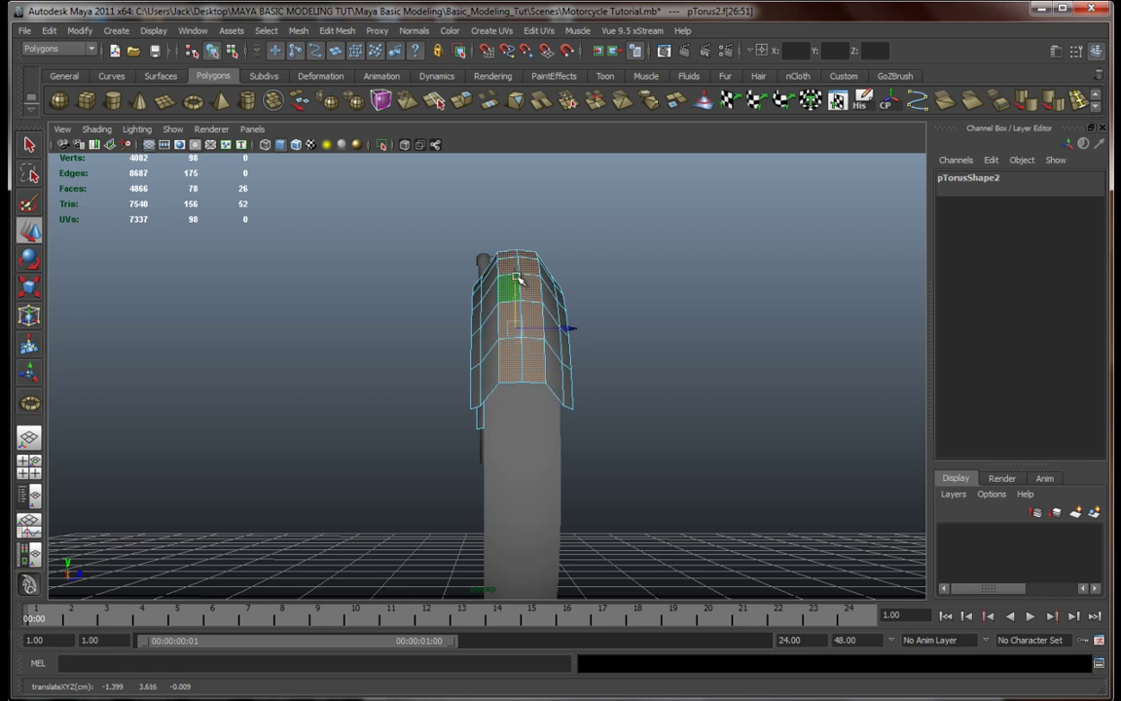
key(ctrl+z)
alt+drag(494, 348, 261, 395)
shift+double_click(412, 460)
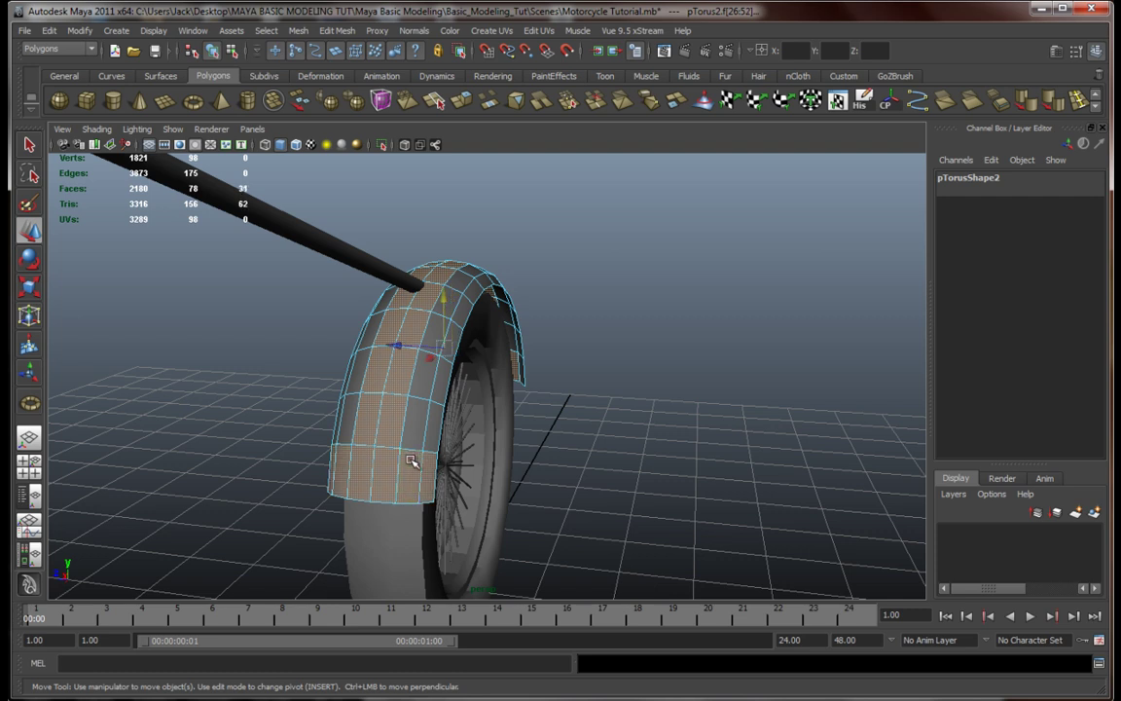
key(ctrl+z)
shift+click(417, 434)
shift+click(425, 377)
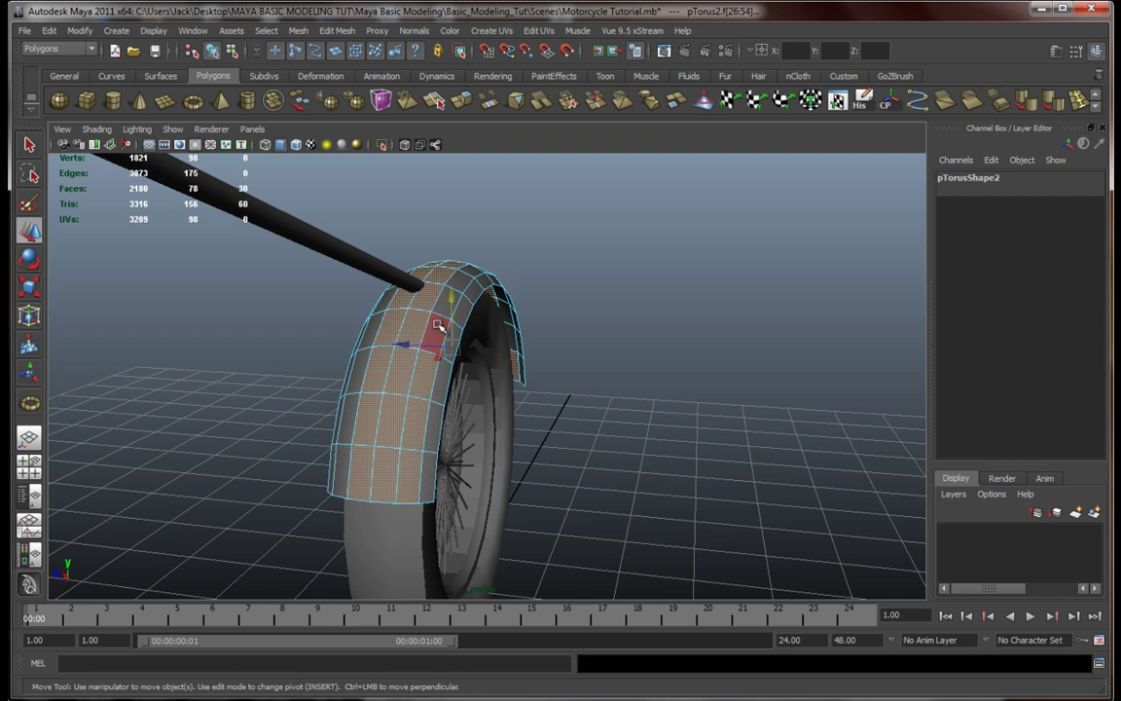
alt+drag(479, 306, 403, 413)
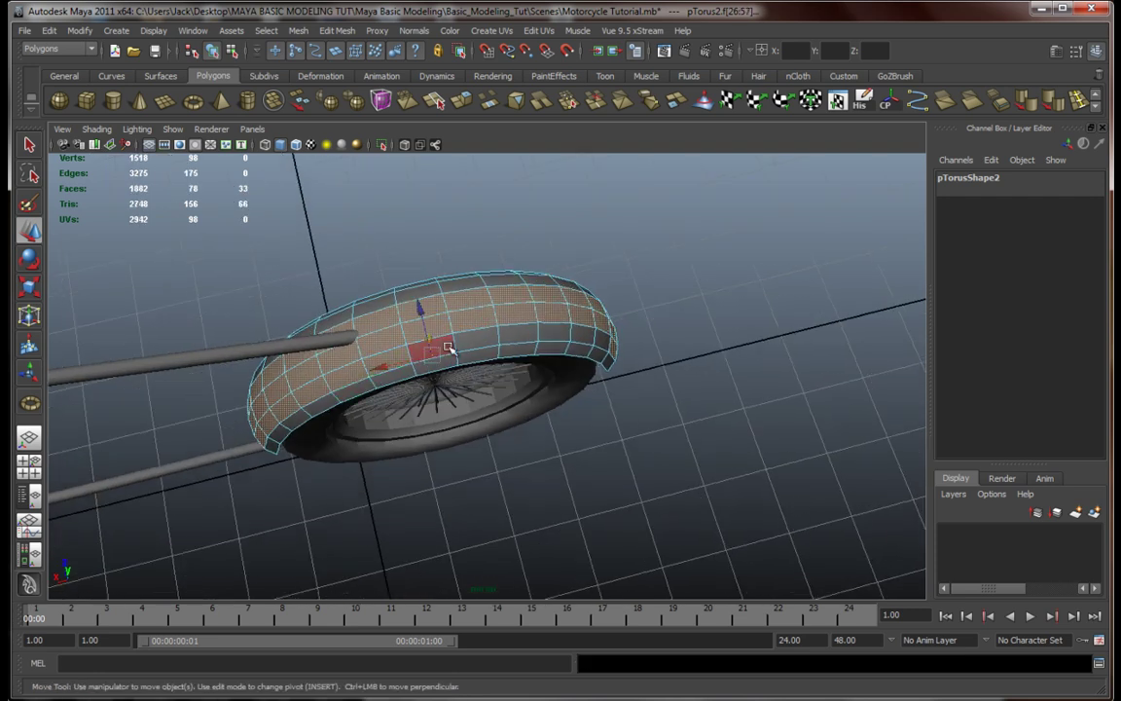
shift+click(484, 343)
shift+click(524, 336)
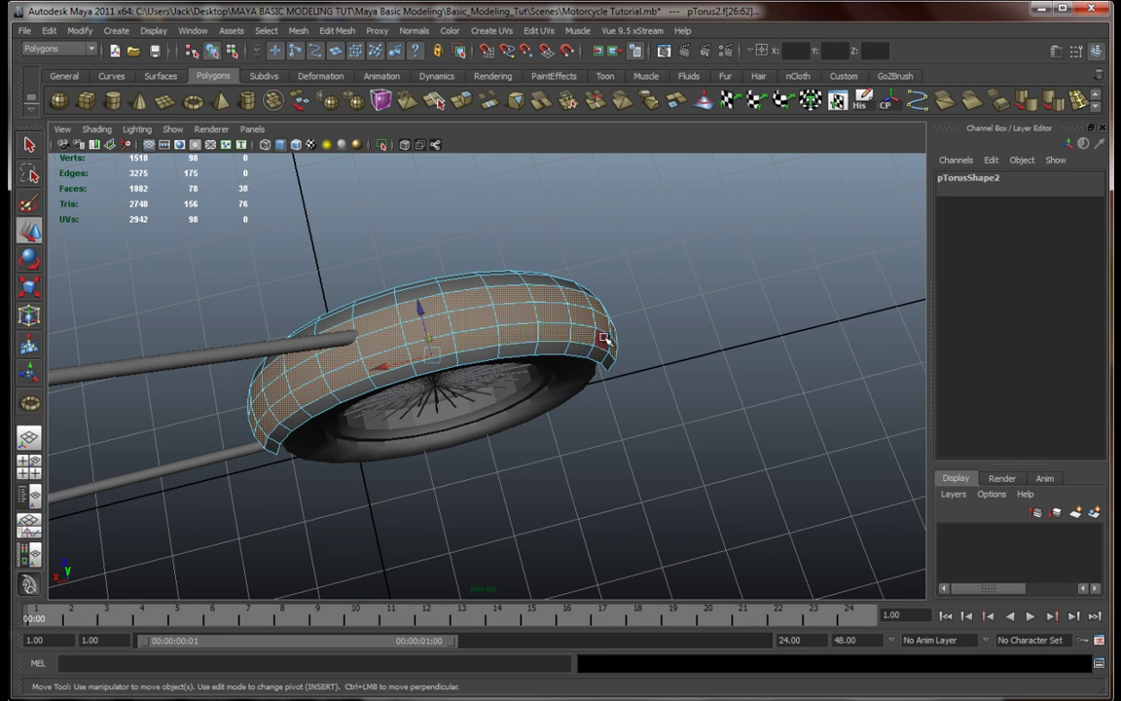
alt+drag(604, 338, 458, 377)
shift+click(462, 468)
Step: Add the matching strip of faces on the opposite side, leaving only the fender's outermost side faces unselected
shift+click(503, 507)
shift+click(511, 469)
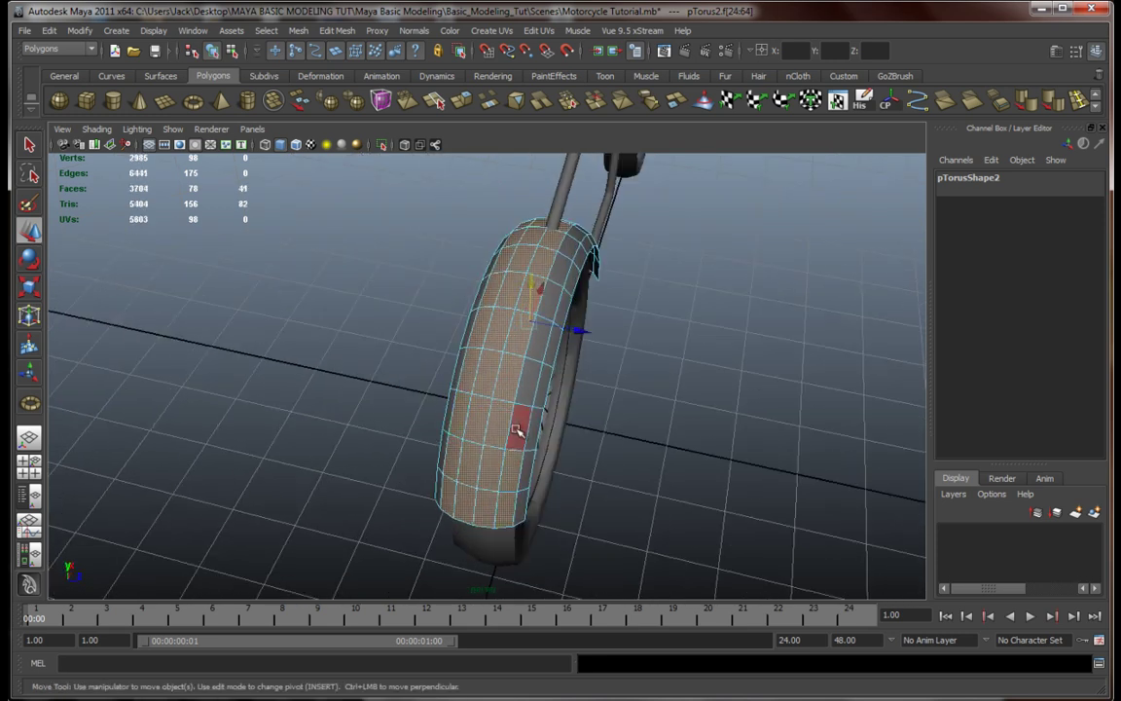
shift+click(565, 276)
alt+drag(565, 275, 496, 389)
shift+click(526, 347)
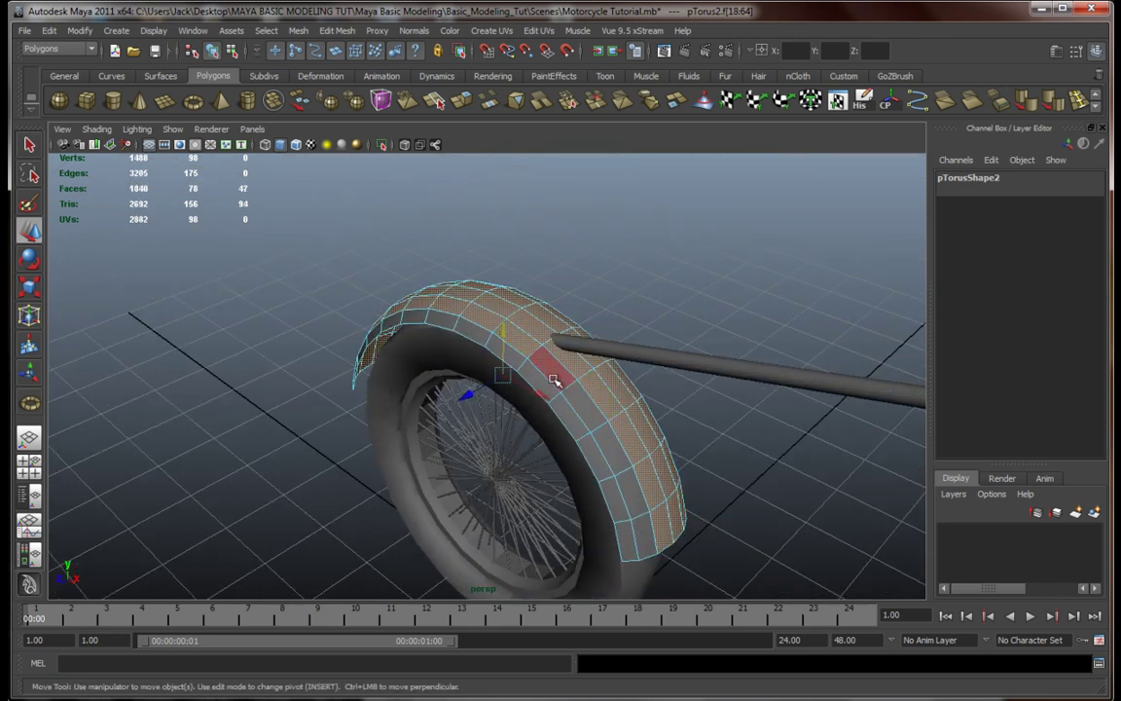
shift+click(594, 421)
shift+click(608, 446)
shift+click(621, 477)
shift+click(633, 508)
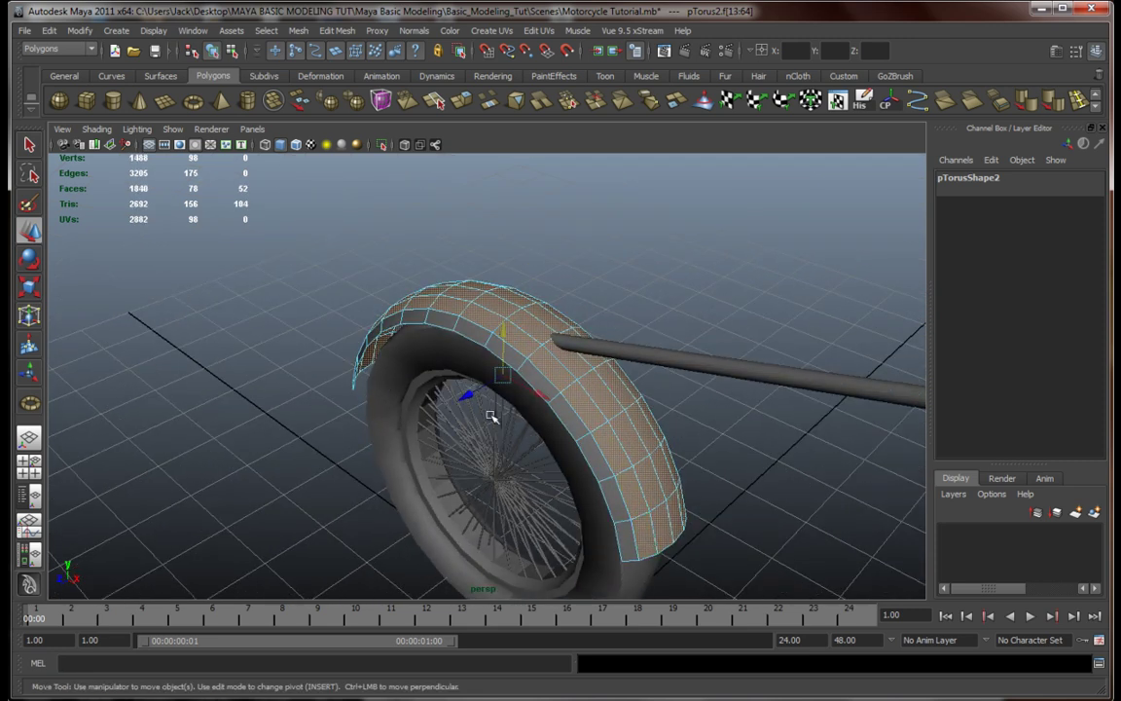
Step: Raise the four selected face strips to about Y 3.685 to deepen the rear fender's sides
alt+drag(491, 415, 627, 386)
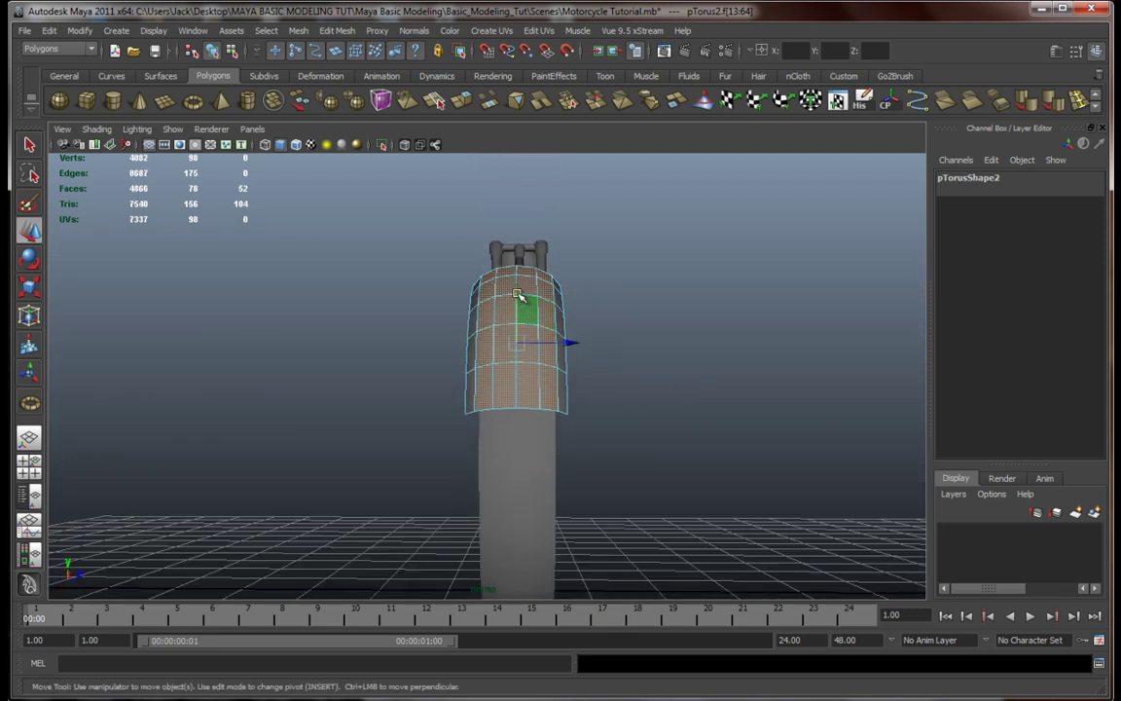
alt+drag(523, 294, 535, 344)
key(r)
key(w)
drag(548, 291, 543, 263)
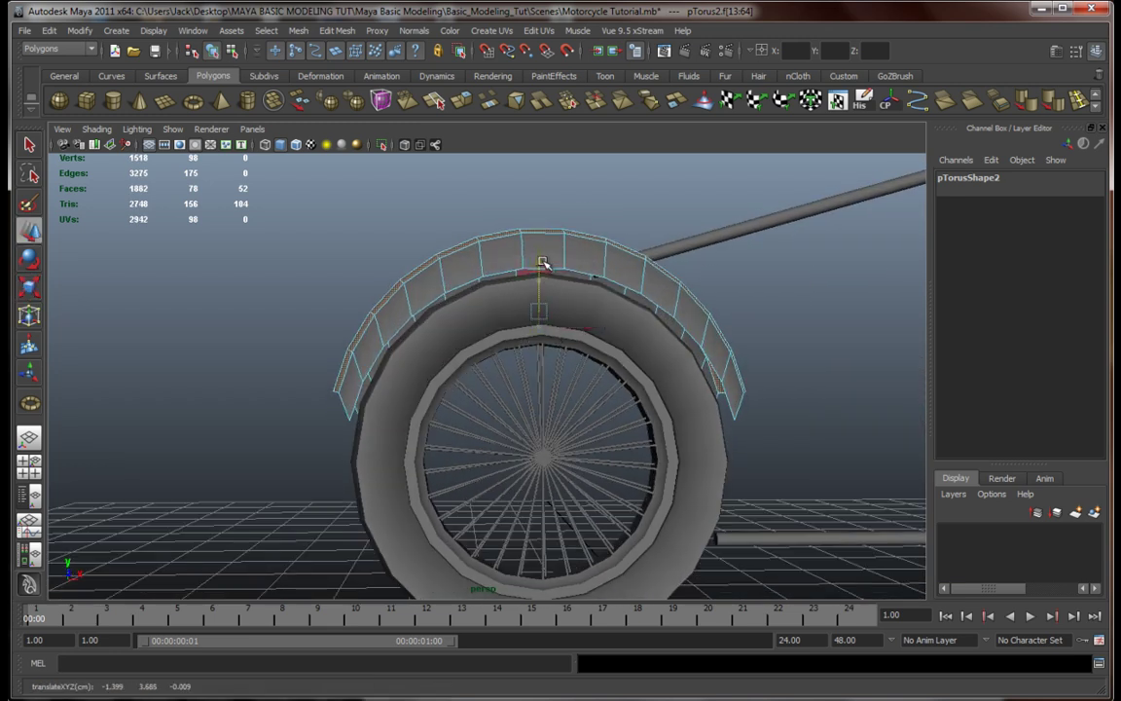
Step: Scale the selected faces outward lengthwise and vertically, and fine-tune their height to even out the fender's depth around the wheel
key(r)
drag(608, 314, 614, 314)
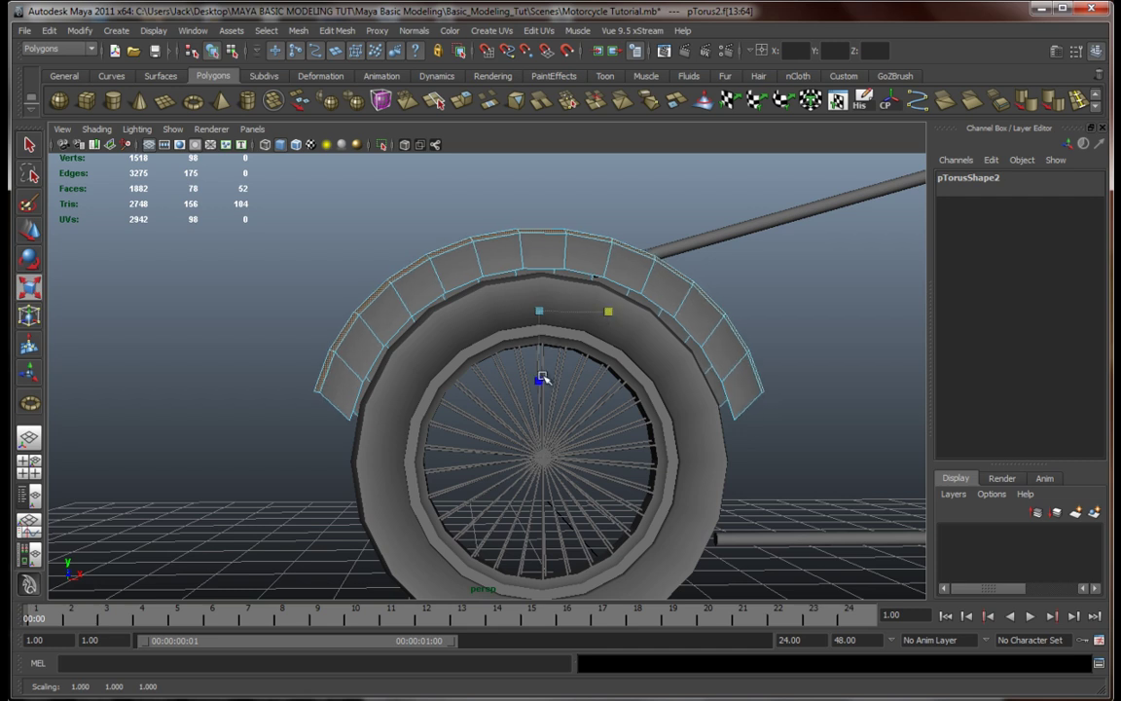
drag(541, 380, 540, 388)
key(w)
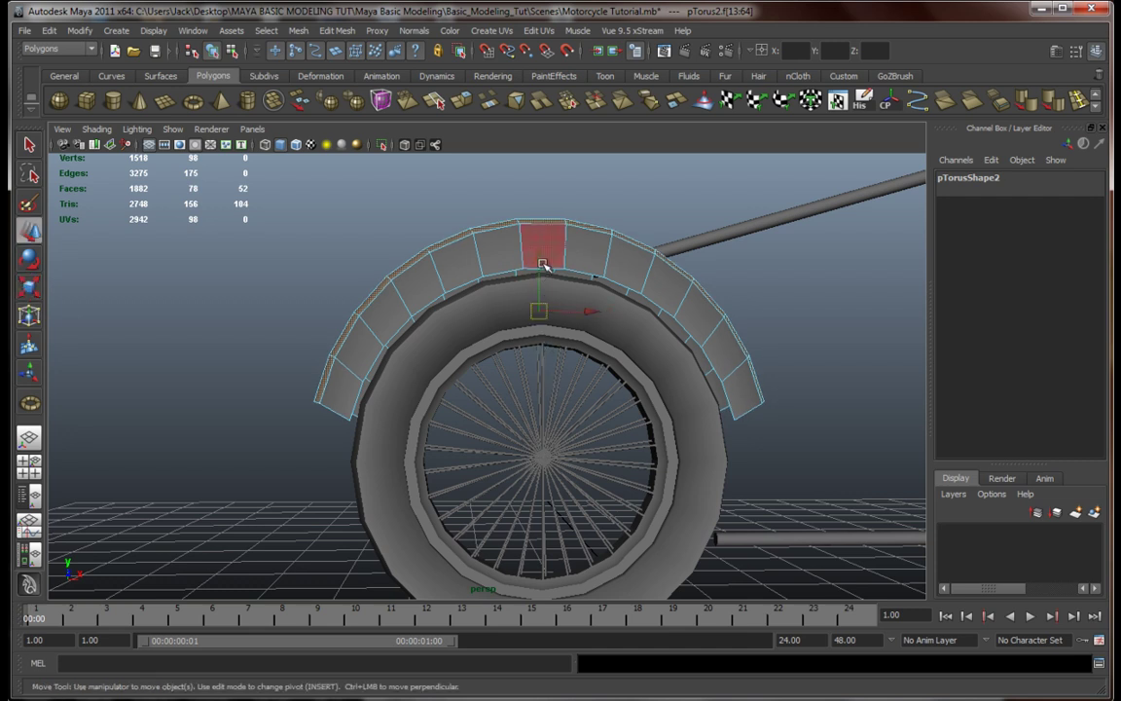
drag(543, 265, 546, 275)
Step: Examine the deepened rear fender from several angles and return it to object mode
alt+drag(533, 379, 797, 406)
alt+drag(670, 403, 433, 431)
alt+right_drag(435, 432, 500, 409)
right_drag(460, 371, 552, 345)
alt+middle_drag(552, 346, 551, 342)
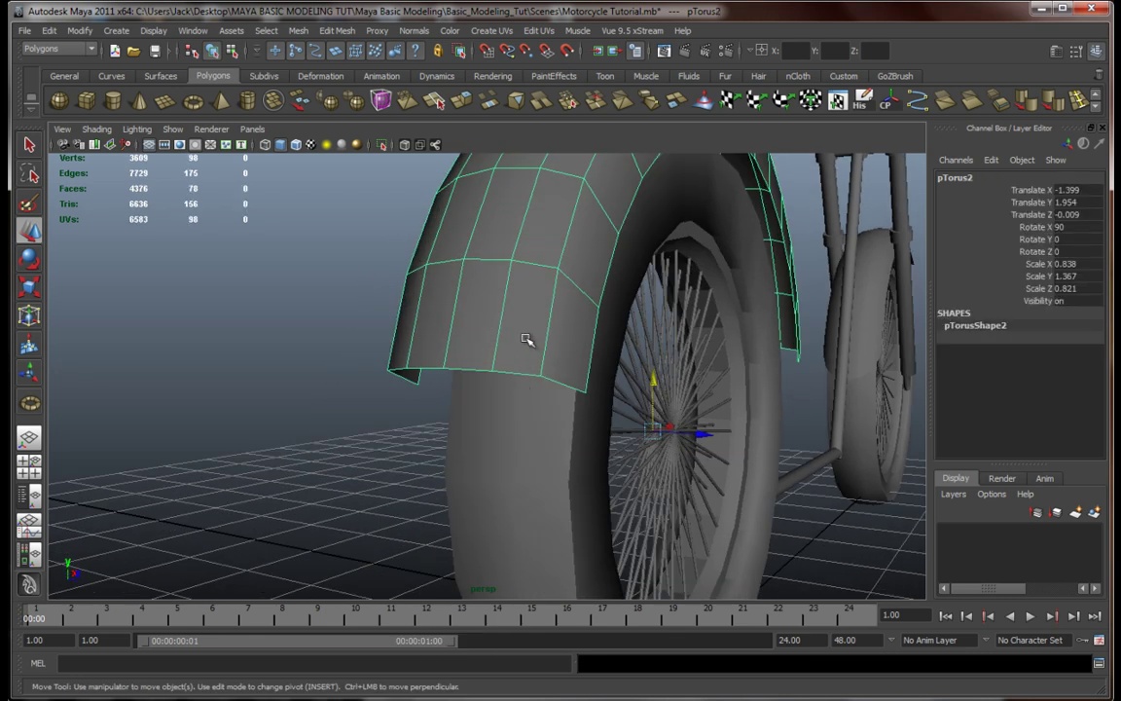
Step: Select the six border edges at the rear fender's back end and scale them vertically to shape a slanted, pointed tip
right_drag(522, 333, 524, 290)
alt+drag(534, 368, 540, 323)
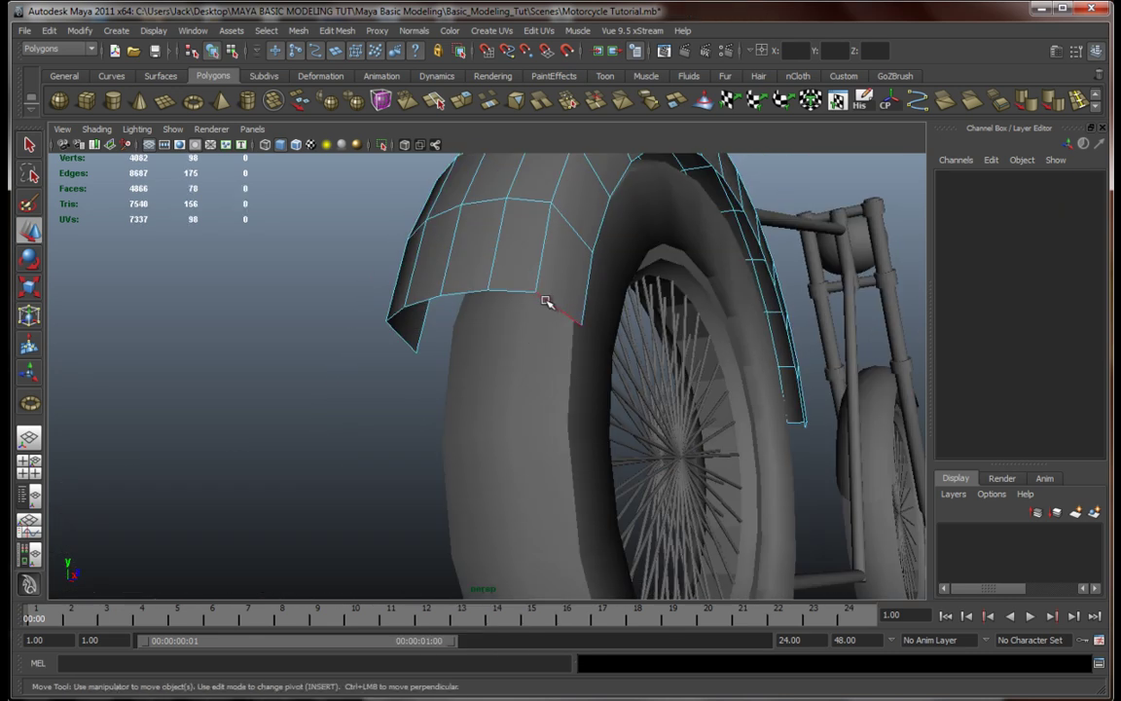
click(549, 303)
shift+click(476, 295)
shift+click(433, 296)
shift+click(400, 317)
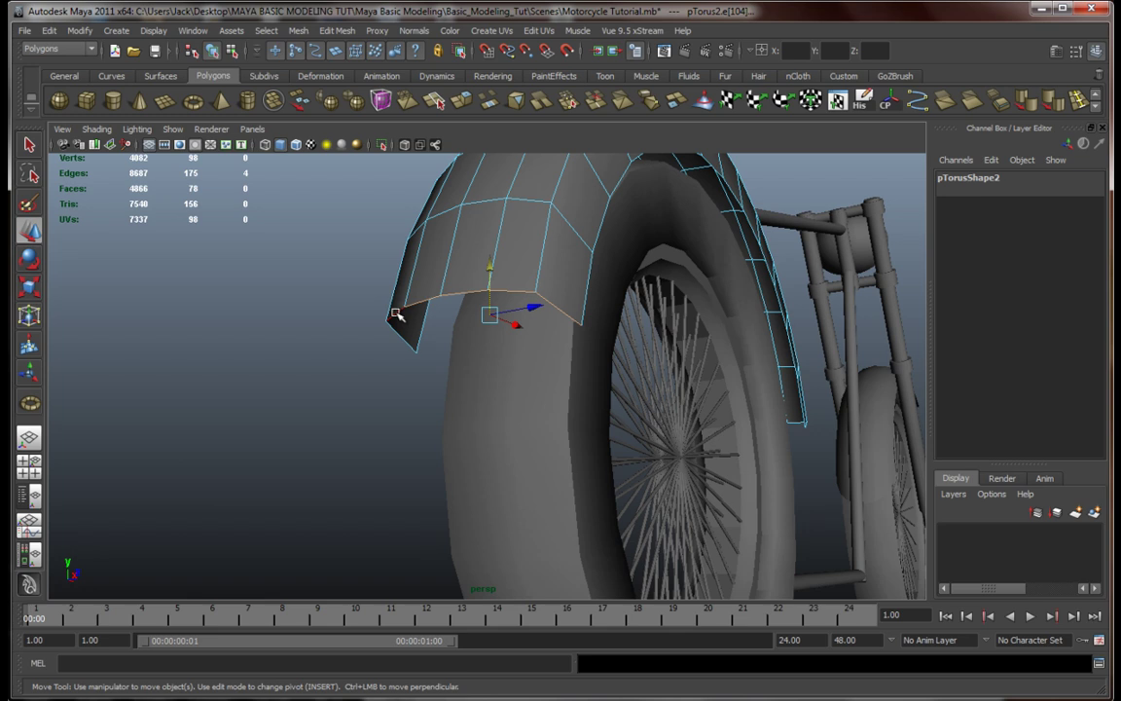
shift+click(403, 335)
alt+drag(627, 377, 571, 383)
key(r)
alt+drag(440, 372, 421, 383)
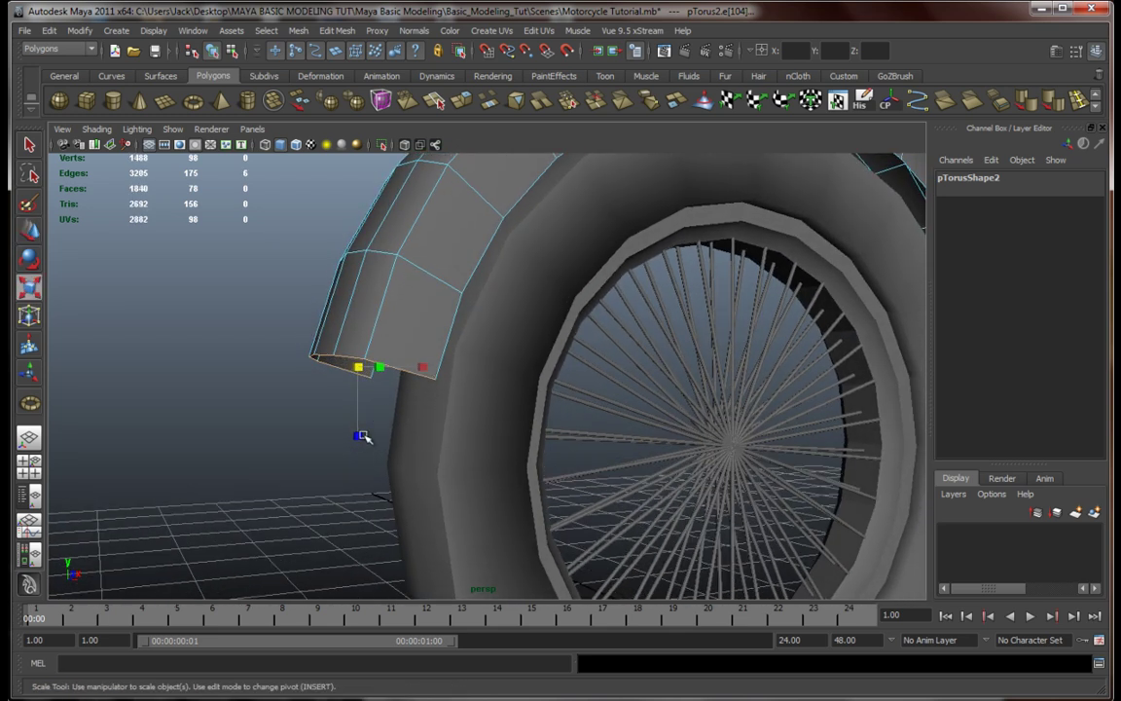
drag(358, 436, 354, 534)
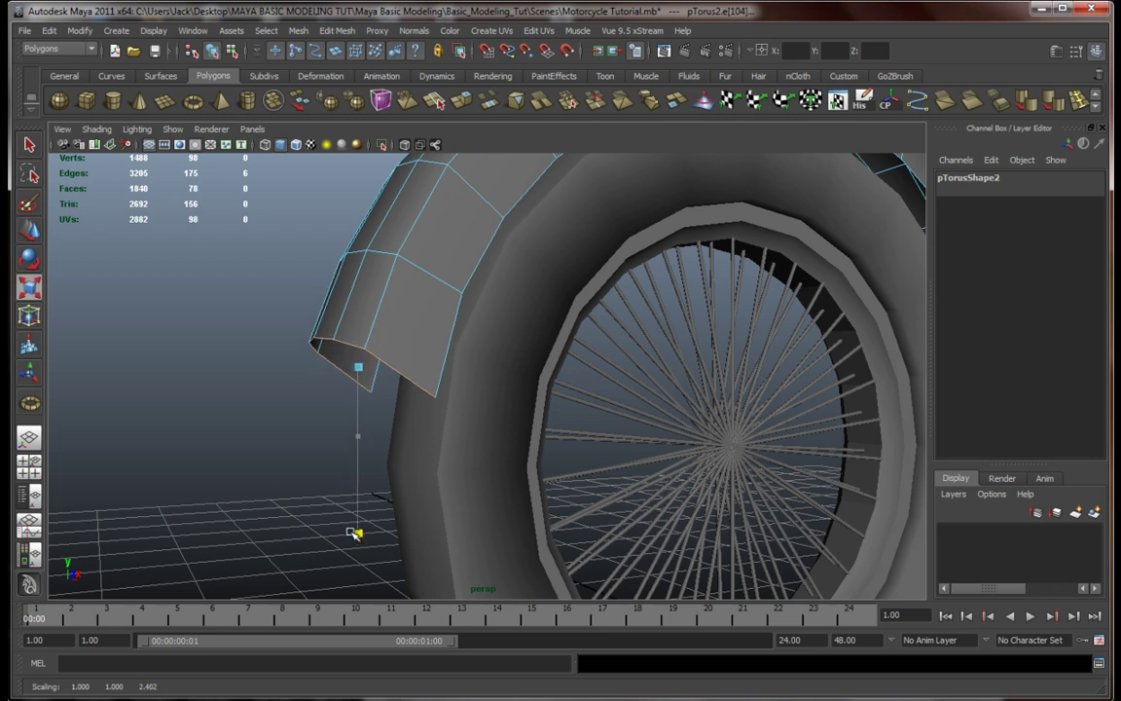
alt+drag(426, 371, 460, 383)
drag(389, 377, 389, 380)
scroll(388, 377, down, 5)
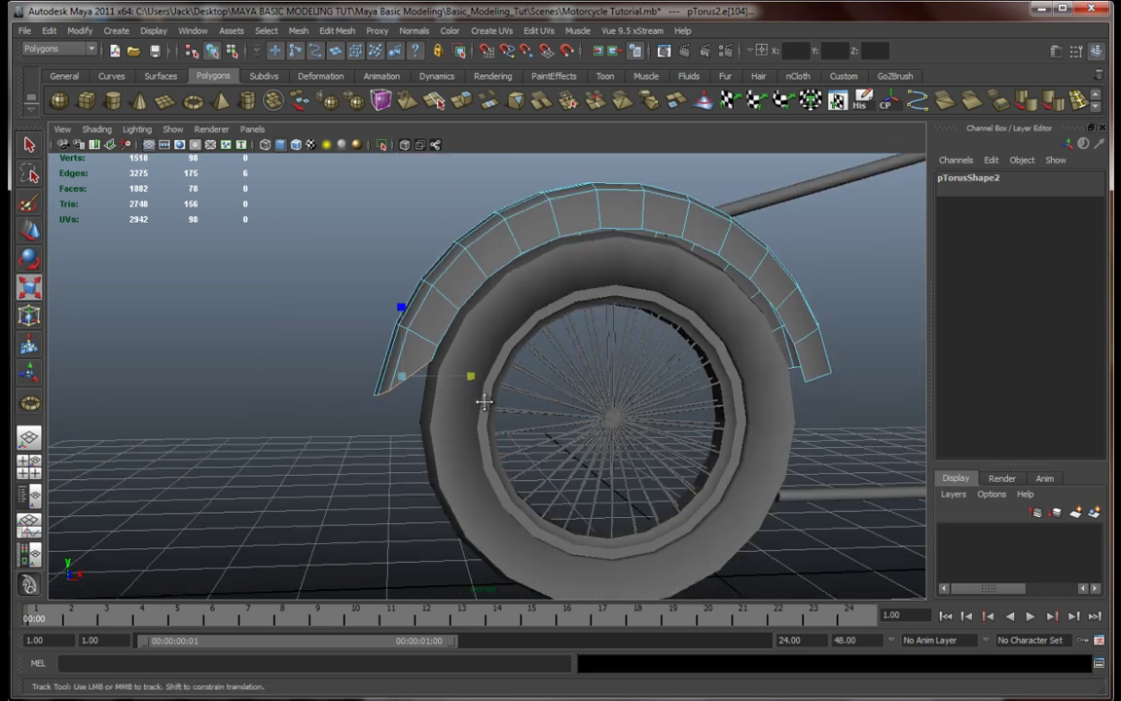
alt+middle_drag(482, 400, 413, 399)
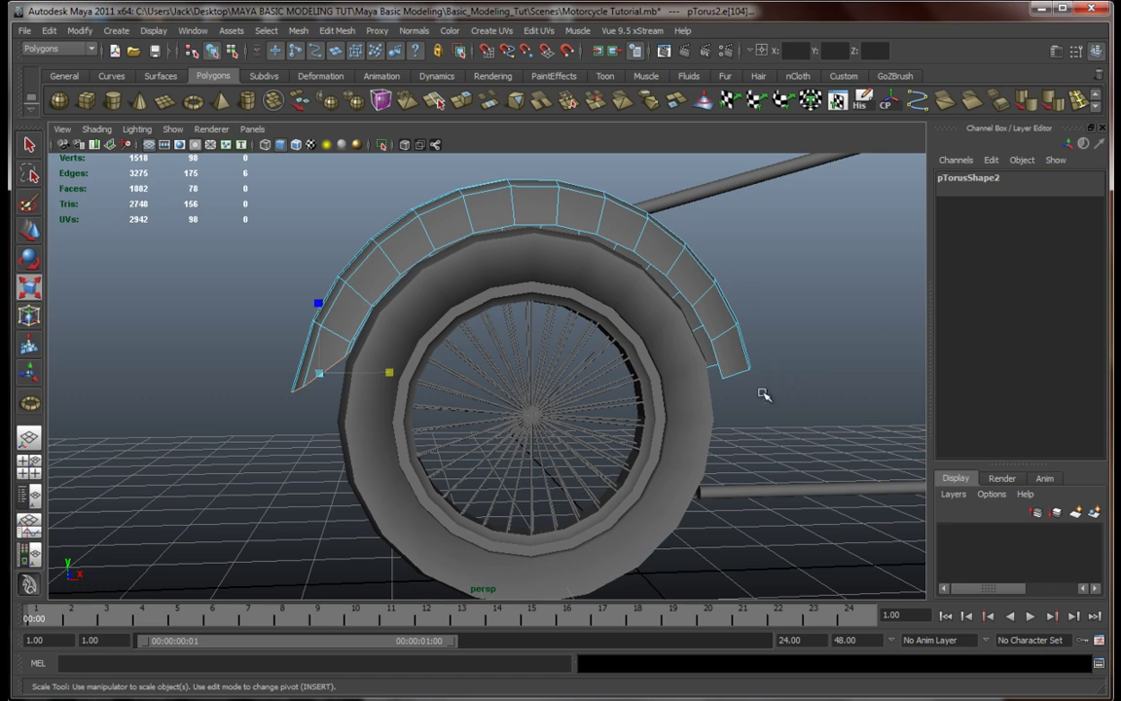
Step: Select the six border edges at the rear fender's front end
alt+drag(766, 413, 564, 409)
scroll(663, 399, up, 5)
scroll(663, 425, down, 5)
scroll(635, 436, up, 5)
alt+middle_drag(565, 409, 635, 459)
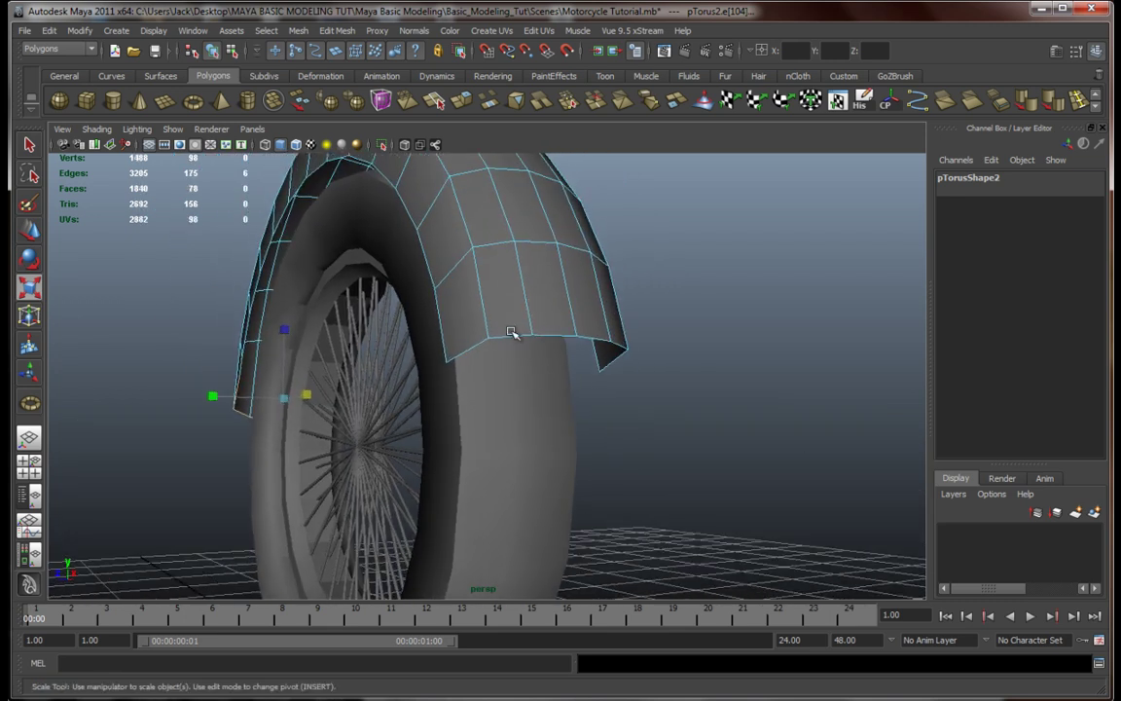
click(473, 350)
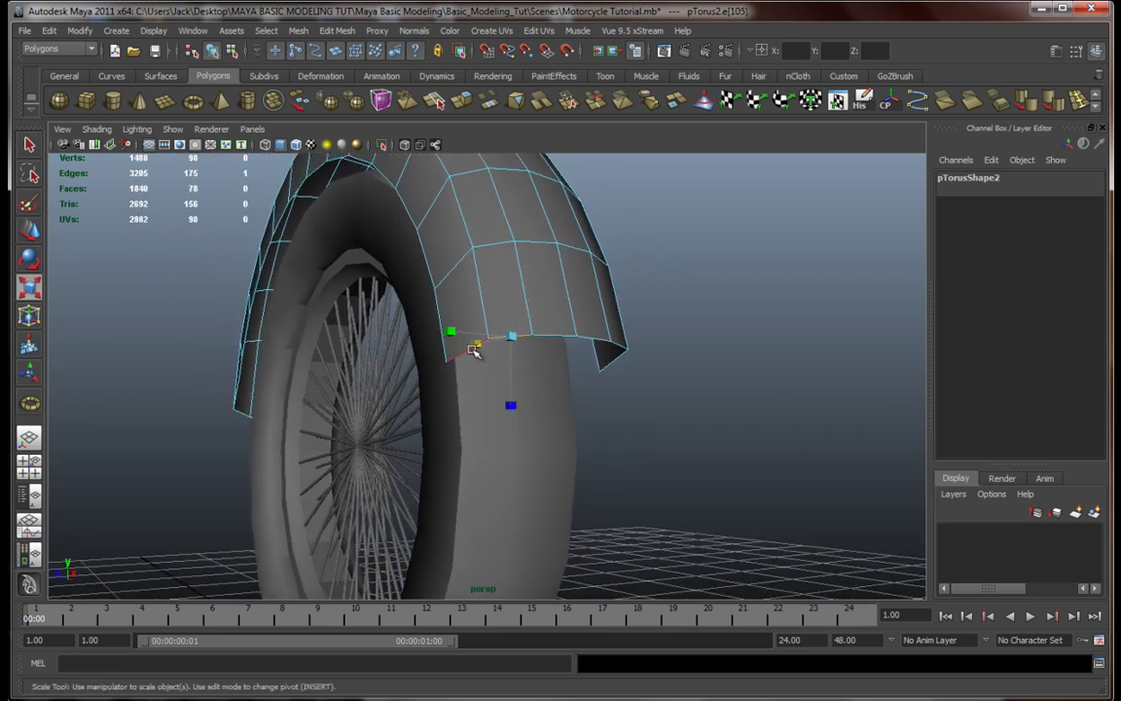
shift+click(555, 333)
shift+click(587, 338)
alt+drag(641, 345, 400, 343)
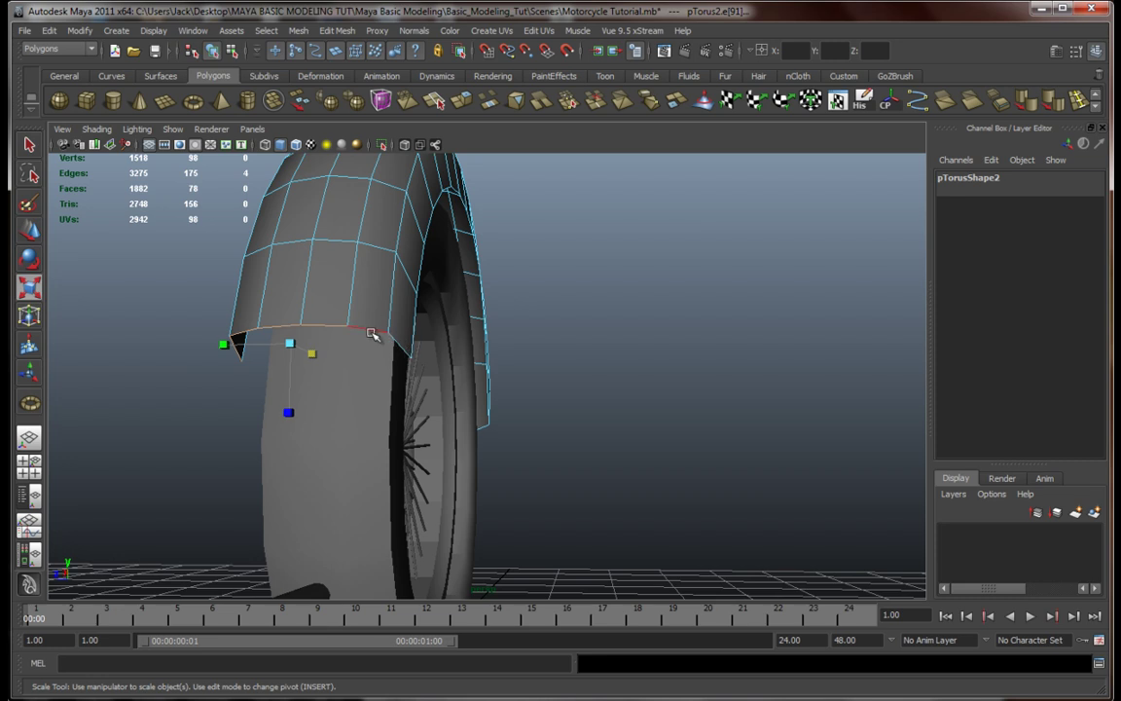
alt+drag(517, 360, 405, 366)
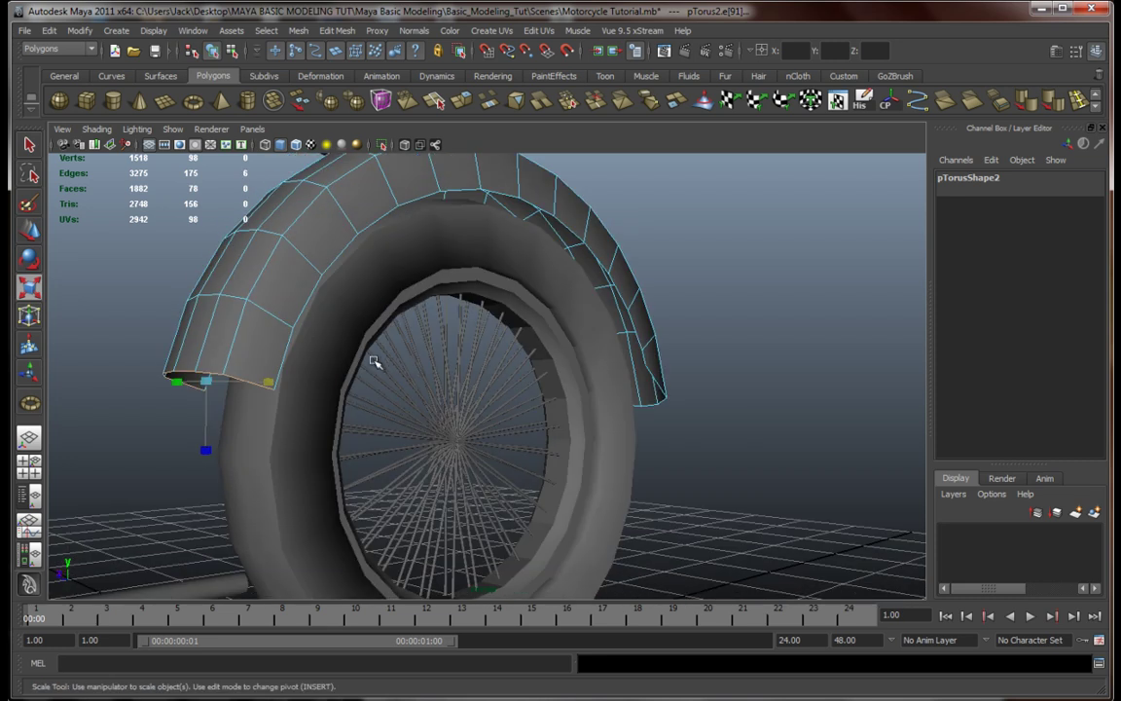
Step: Scale the selected edges vertically and lengthwise to shape a slanted, pointed front tip on the rear fender, and return to object mode
alt+drag(218, 382, 297, 457)
drag(312, 403, 316, 255)
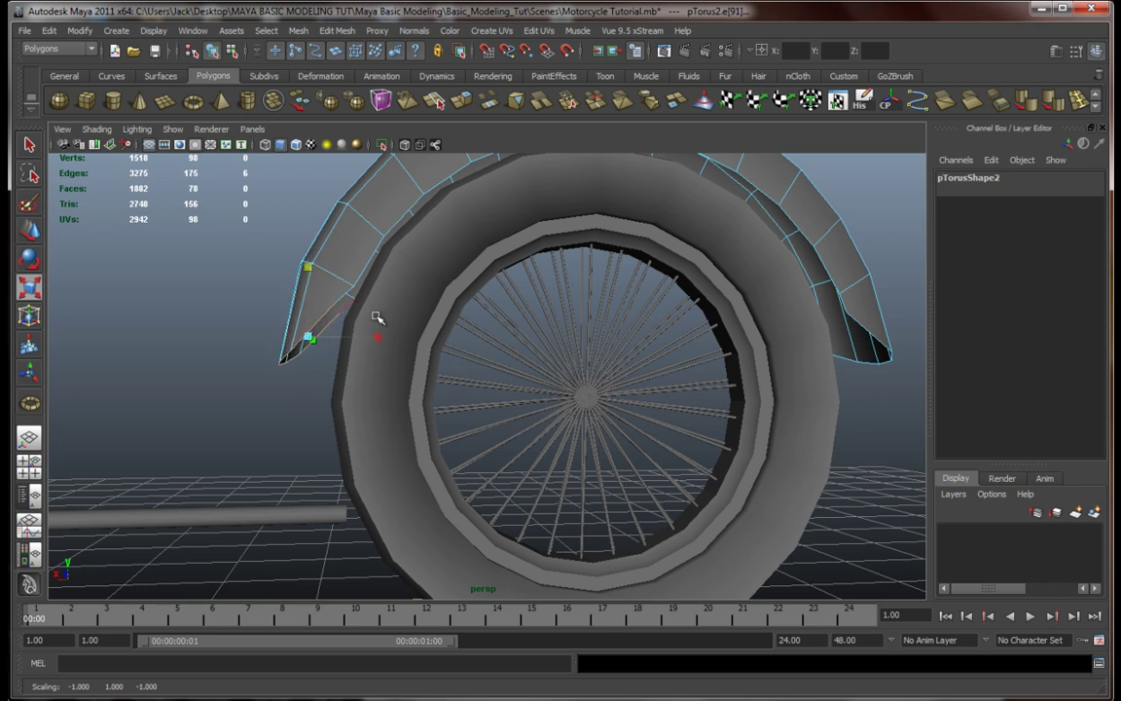
drag(388, 341, 405, 343)
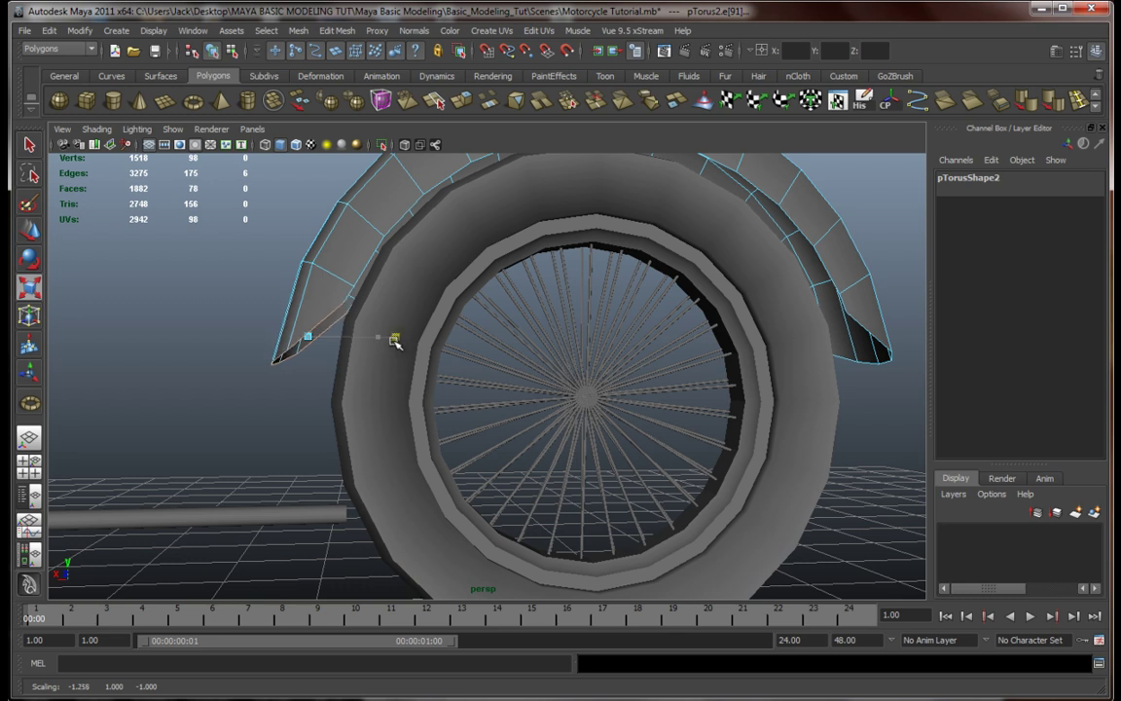
key(w)
drag(244, 338, 443, 426)
right_click(421, 312)
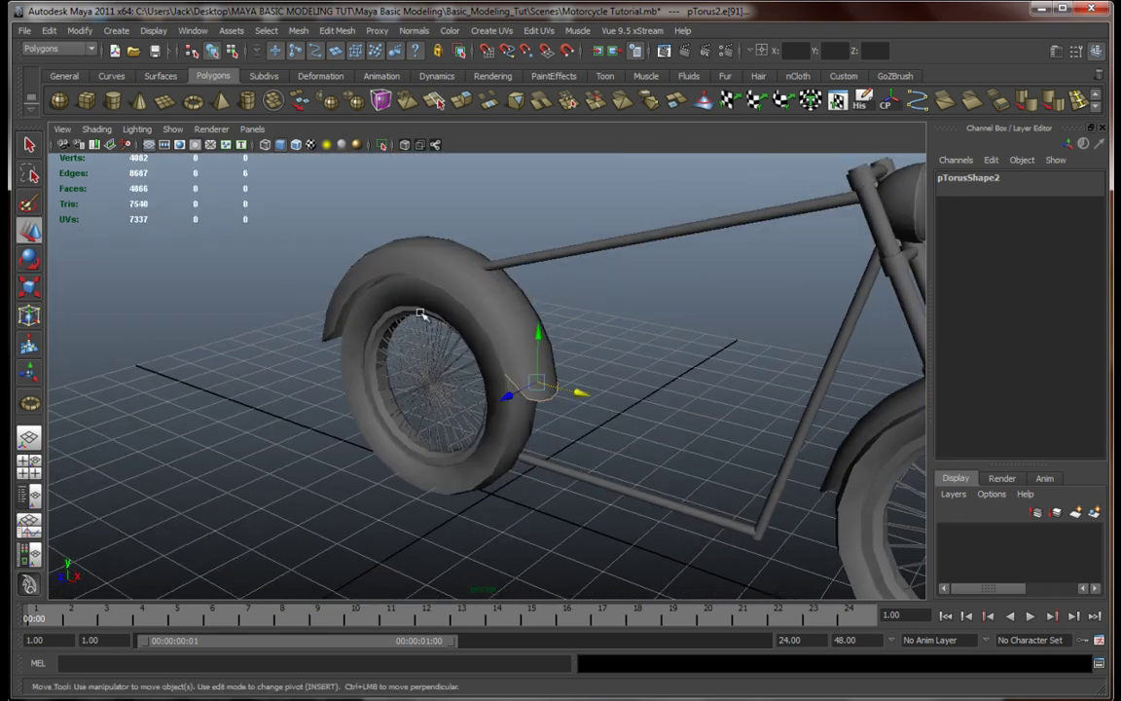
alt+drag(288, 400, 400, 388)
click(590, 365)
Step: Rotate the rear fender around the wheel to a Rotate Z of 12.778 and deselect it
alt+drag(591, 365, 551, 366)
alt+drag(501, 361, 583, 359)
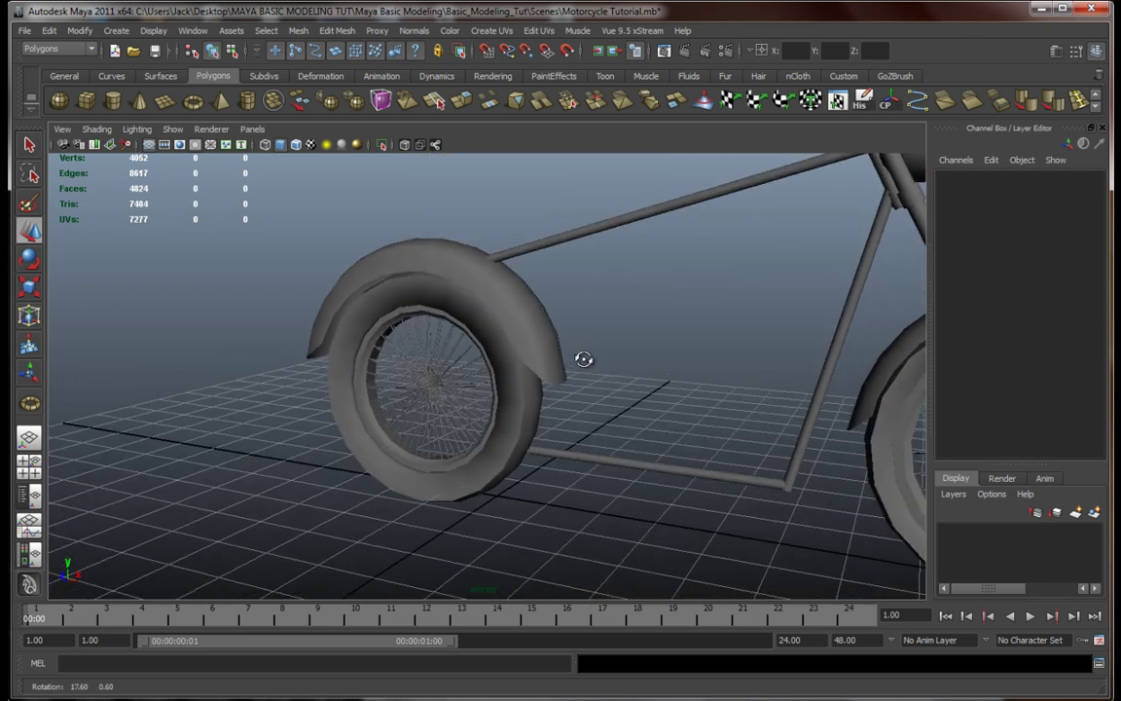
click(494, 350)
mouse_move(493, 350)
alt+mouse_down()
mouse_move(508, 364)
mouse_move(479, 346)
alt+mouse_up()
scroll(501, 362, up, 3)
key(e)
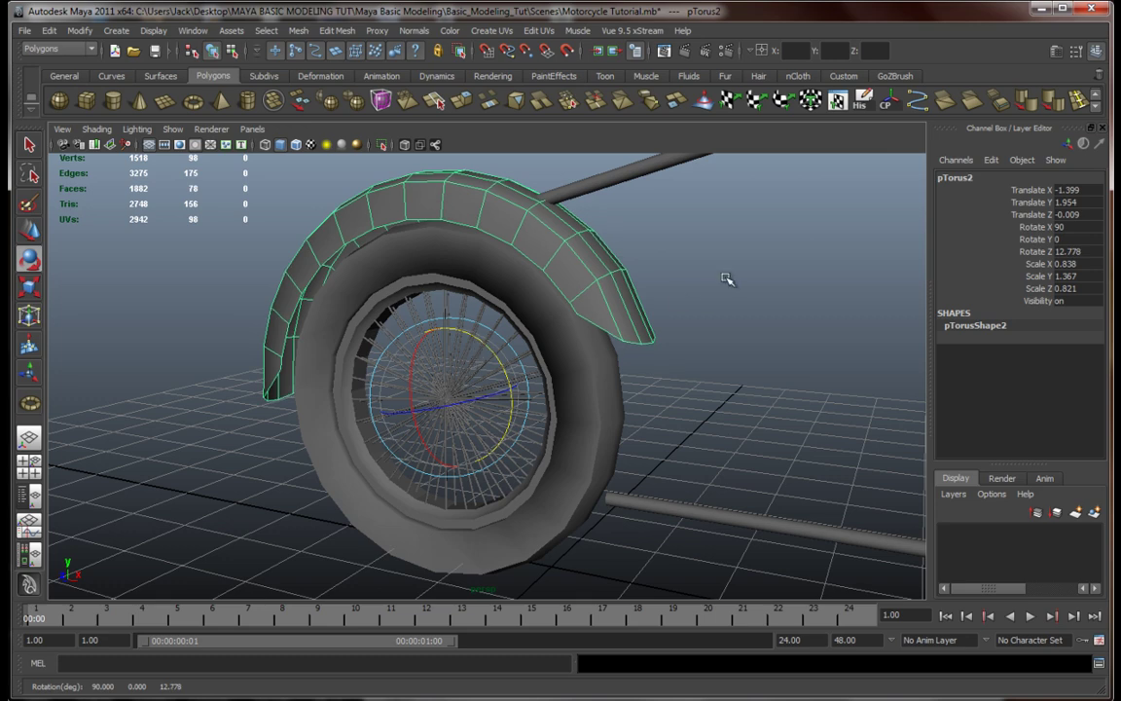
click(725, 279)
alt+drag(588, 346, 532, 403)
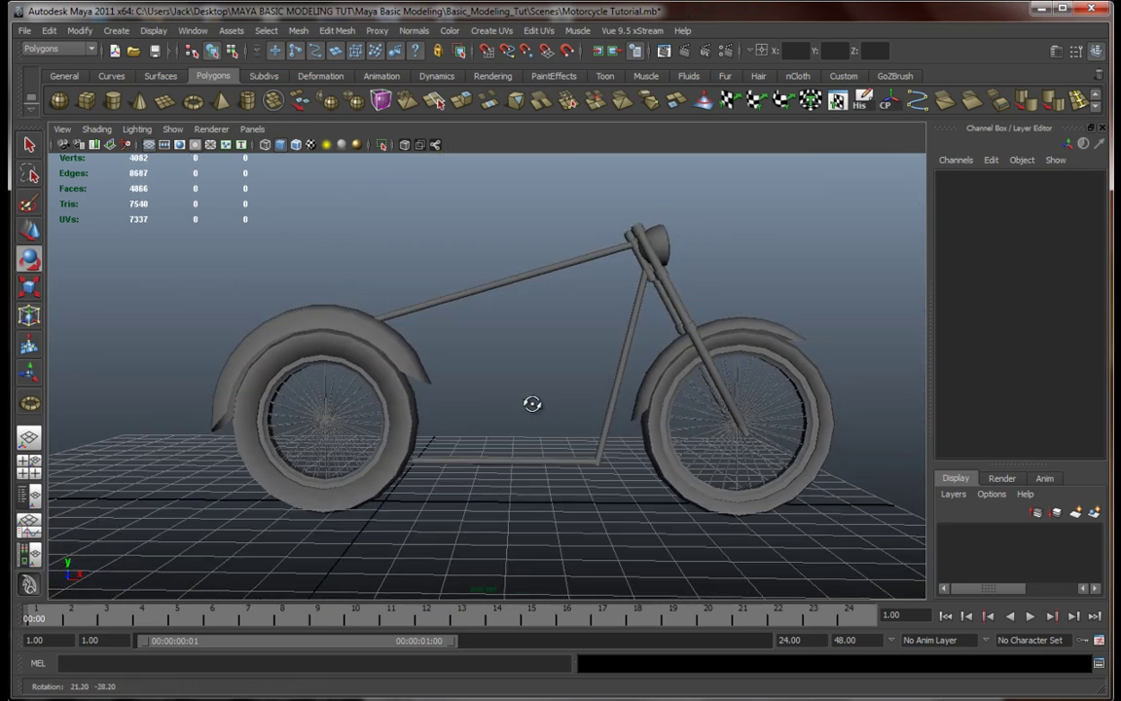
Step: Move the rear fender slightly down toward the wheel and deselect it
click(394, 362)
key(w)
scroll(457, 370, up, 5)
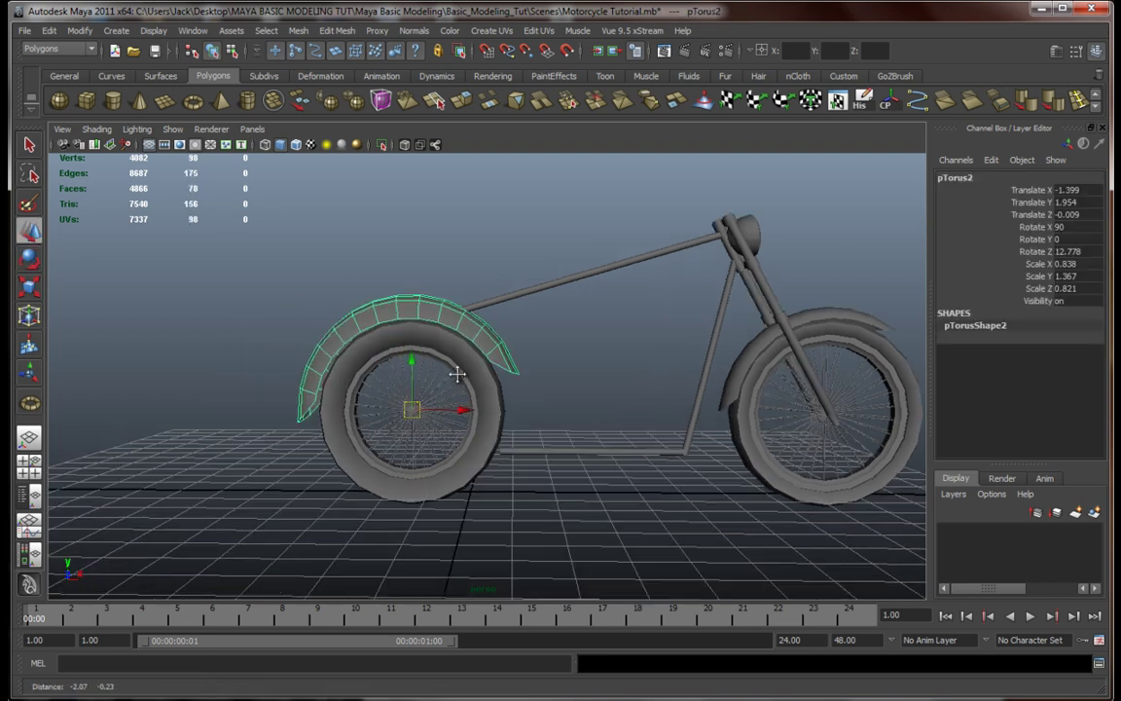
drag(398, 374, 398, 382)
alt+drag(585, 378, 661, 365)
click(670, 363)
Step: Examine the motorcycle from several angles to check how both fenders sit over the wheels
scroll(671, 363, down, 4)
alt+middle_drag(649, 377, 487, 375)
alt+drag(545, 382, 609, 388)
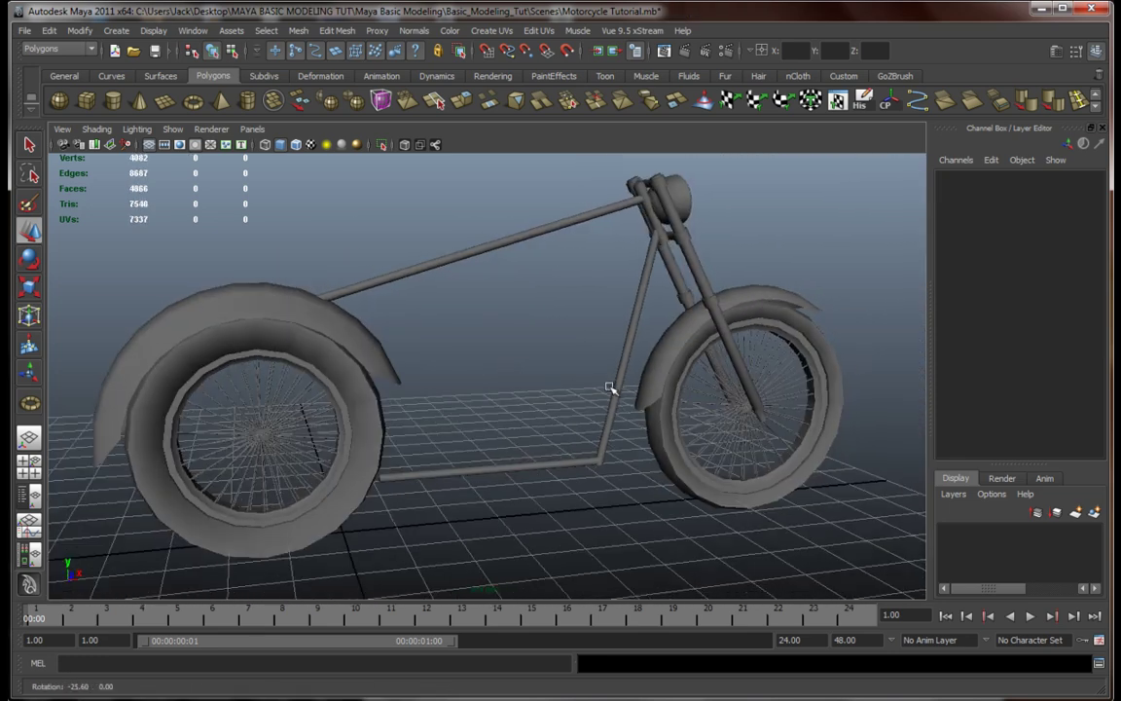
alt+middle_drag(560, 388, 604, 389)
alt+drag(516, 389, 576, 413)
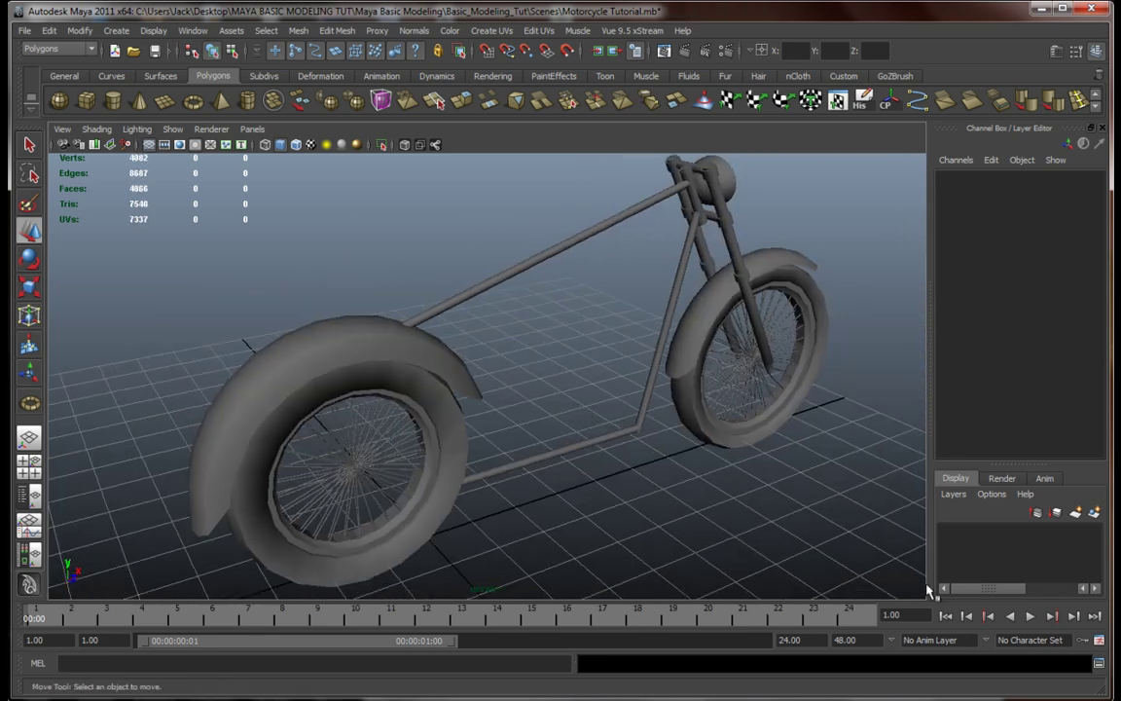
alt+drag(637, 466, 680, 441)
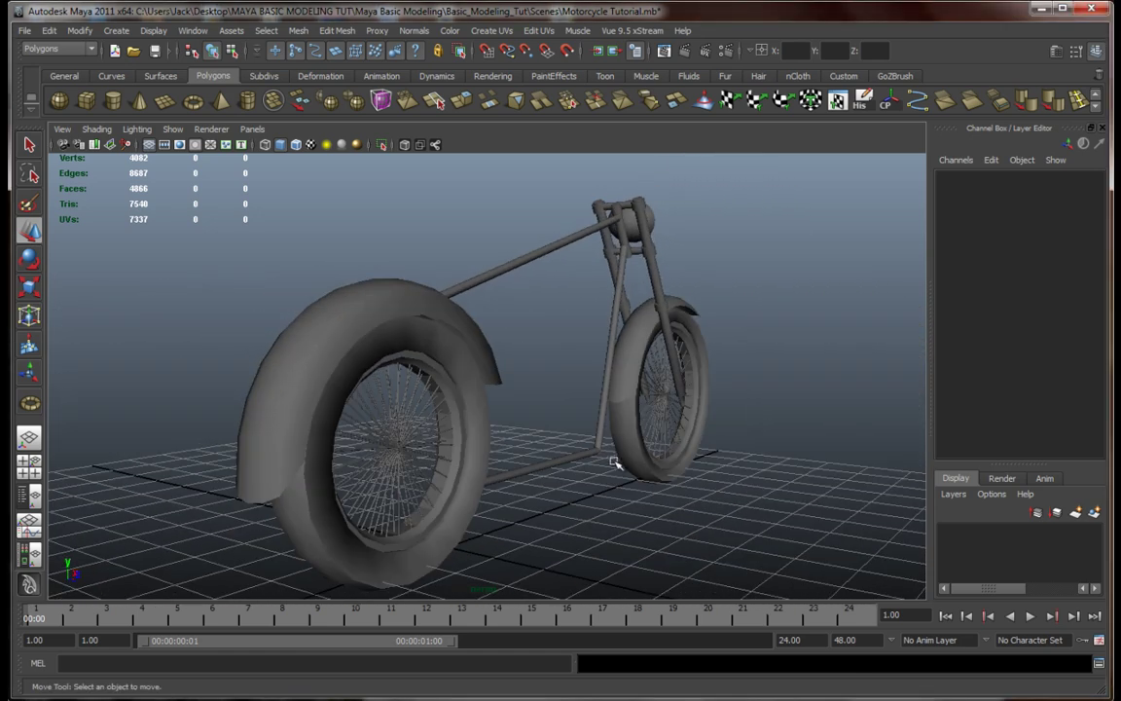
alt+drag(616, 463, 578, 470)
alt+middle_drag(595, 478, 575, 470)
alt+drag(575, 470, 600, 473)
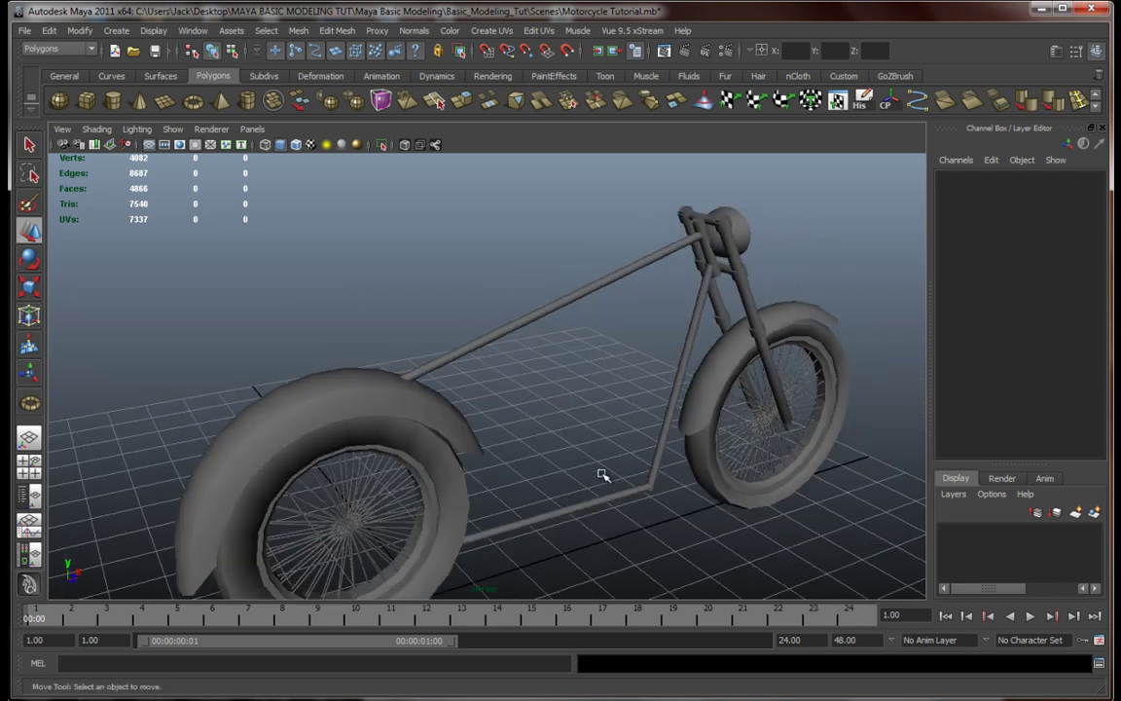
alt+middle_drag(601, 473, 532, 381)
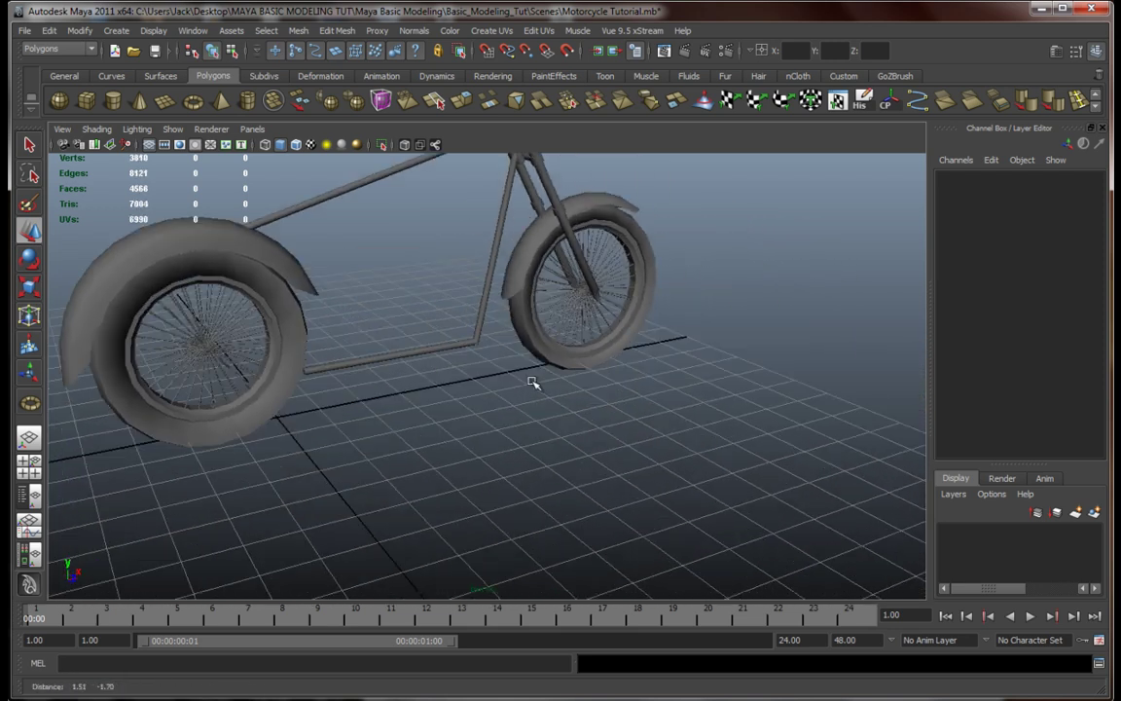
alt+drag(533, 382, 580, 422)
scroll(645, 448, down, 3)
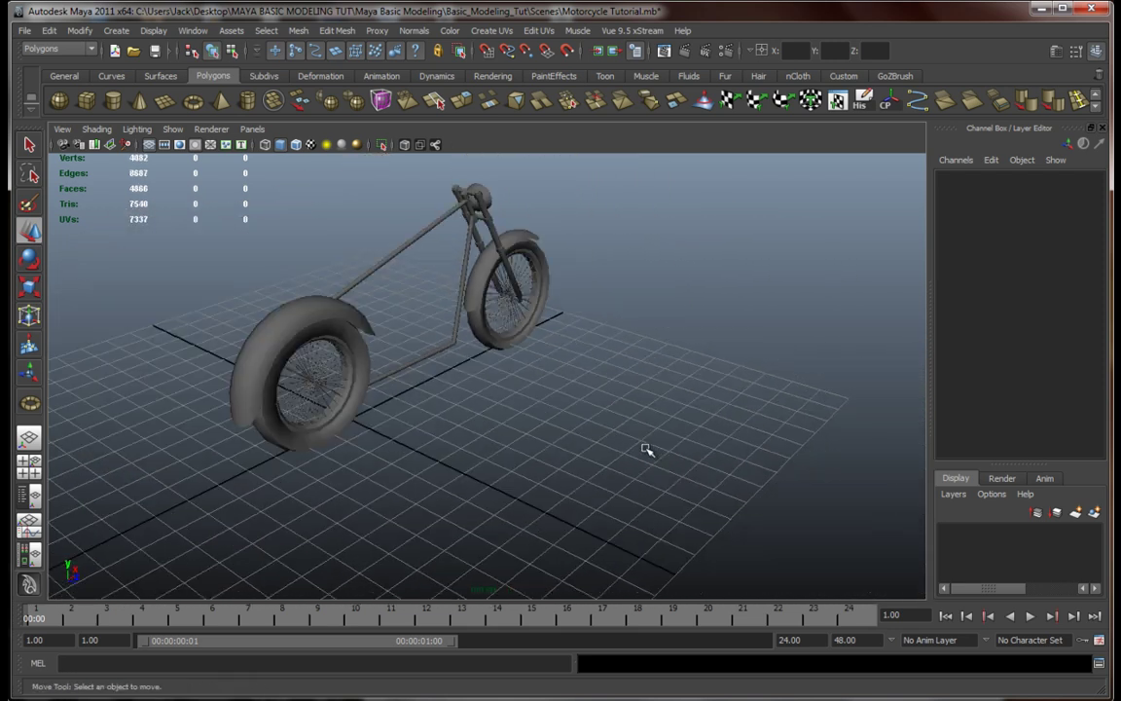
Step: Create a polygon cube on the grid beside the motorcycle and scale it uniformly to 0.246
alt+middle_drag(646, 447, 620, 439)
click(86, 101)
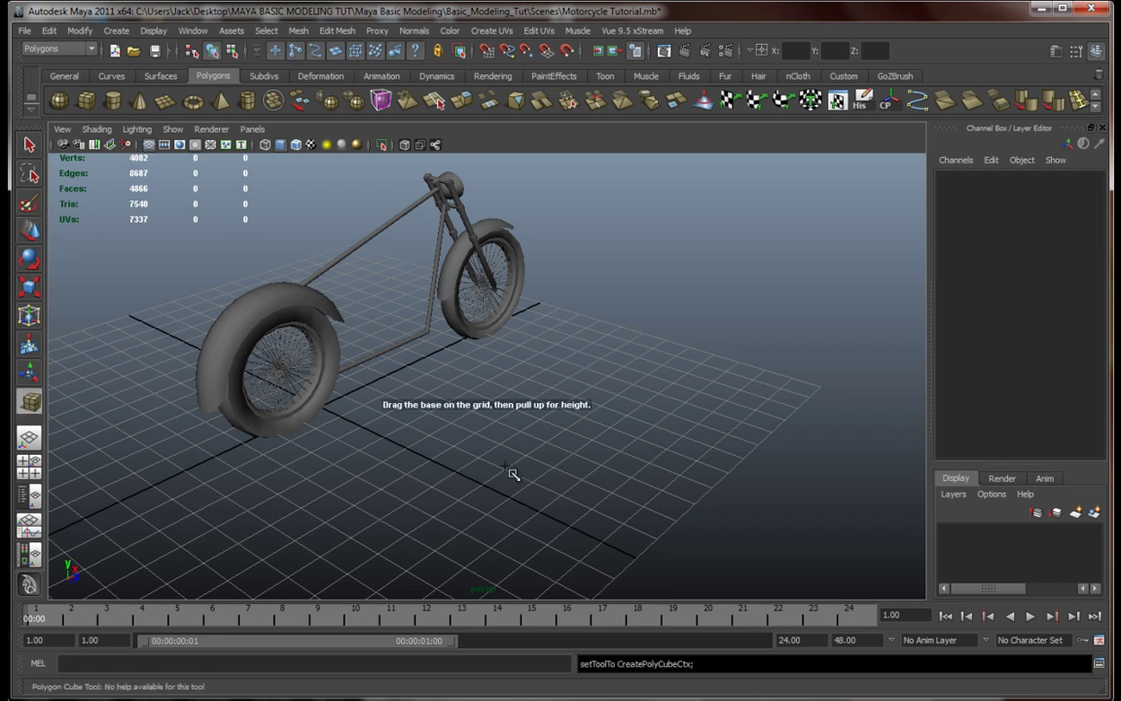
drag(513, 474, 656, 346)
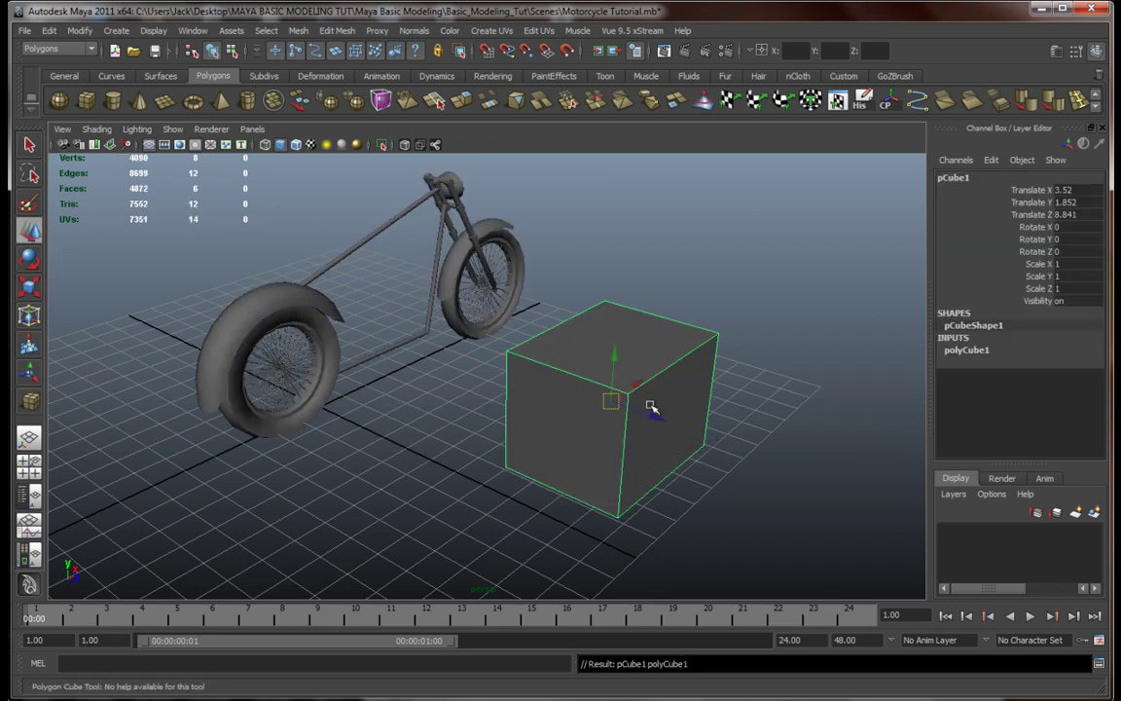
scroll(700, 413, up, 3)
key(r)
drag(592, 400, 430, 415)
Step: Move the cube above the rear fender in the side profile, to about X -0.476 and Y 4.952
key(w)
drag(624, 429, 488, 382)
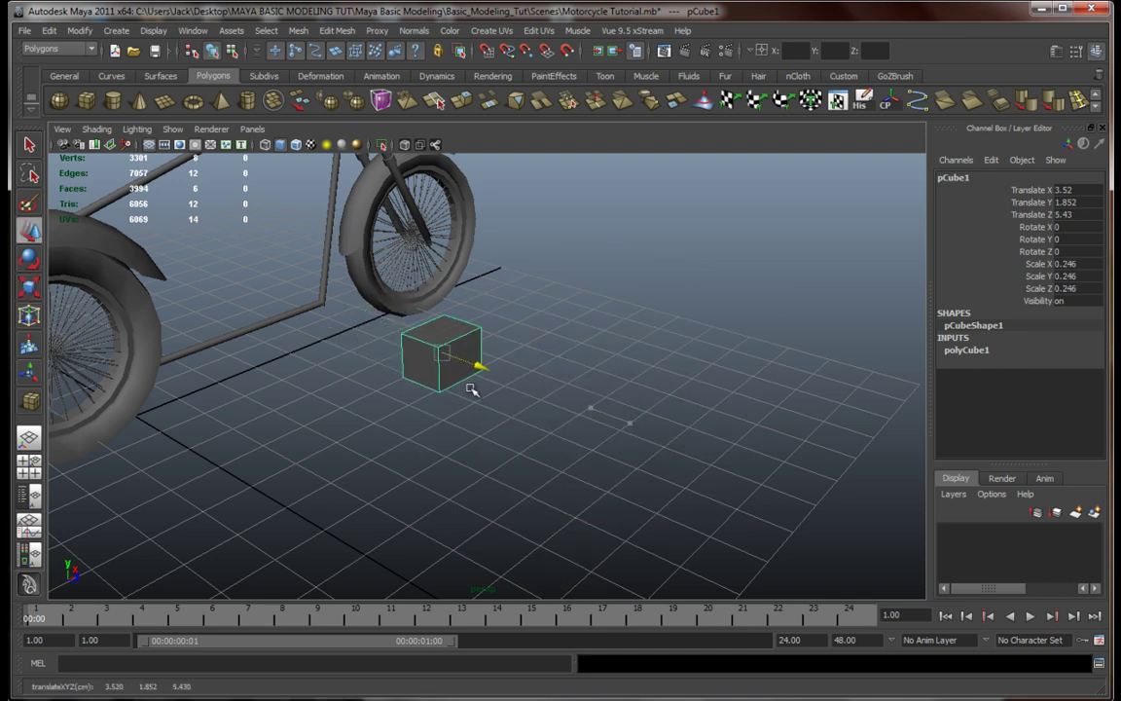
scroll(471, 389, down, 5)
key(space)
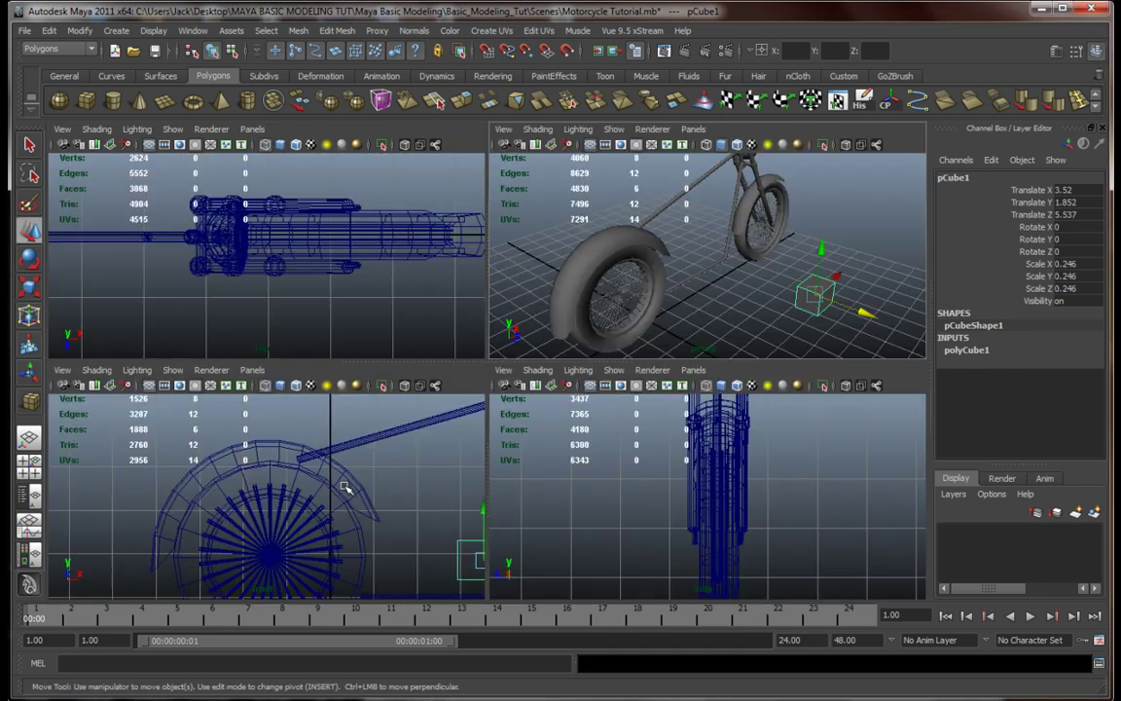
key(space)
alt+middle_drag(707, 550, 545, 505)
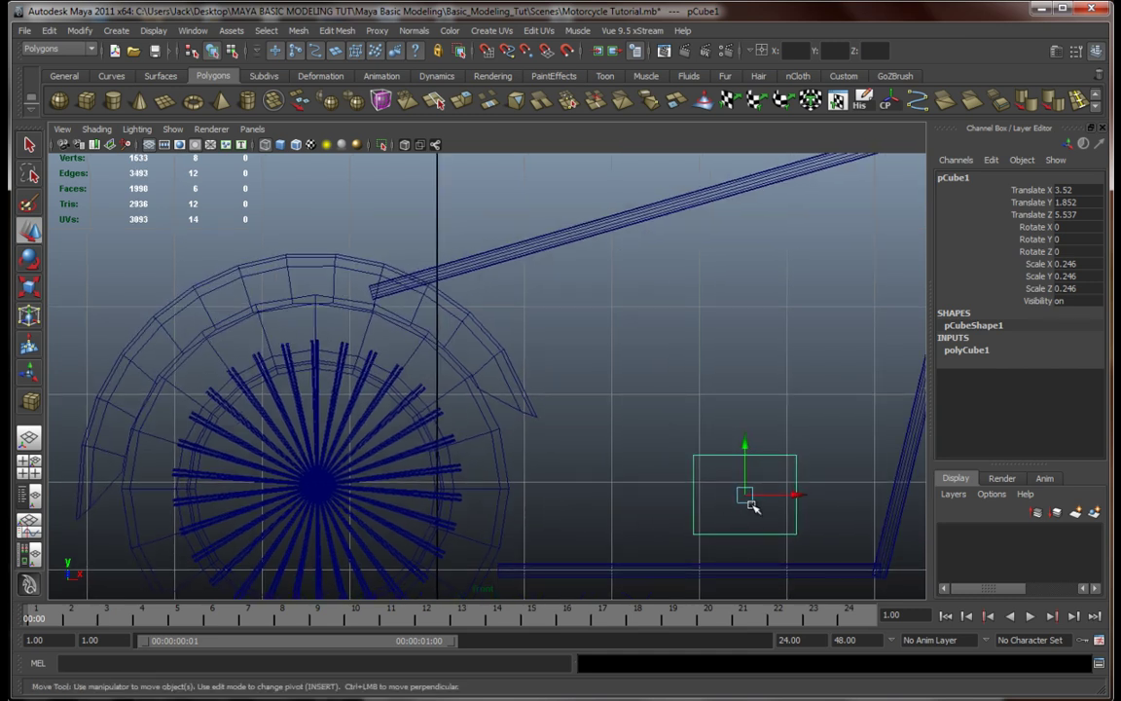
drag(751, 506, 401, 234)
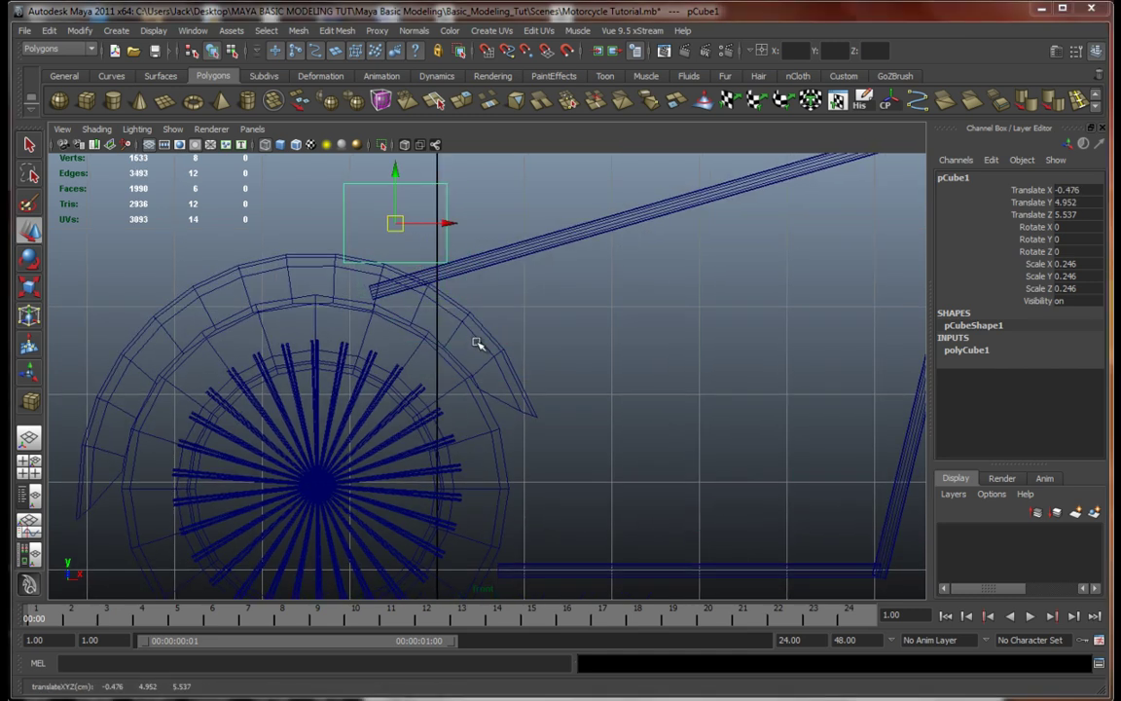
Step: Center the cube across the motorcycle's width at about Z 0.01
key(space)
key(space)
alt+middle_drag(543, 433, 579, 495)
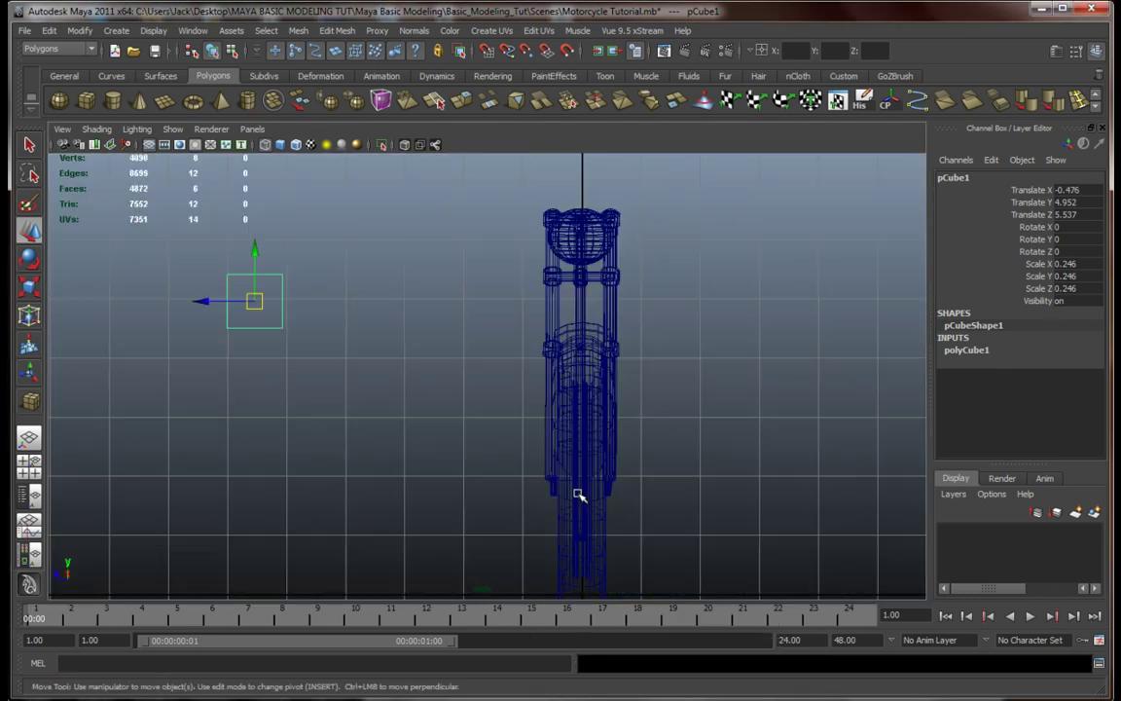
alt+right_drag(579, 495, 526, 454)
alt+middle_drag(526, 454, 500, 478)
drag(265, 356, 476, 364)
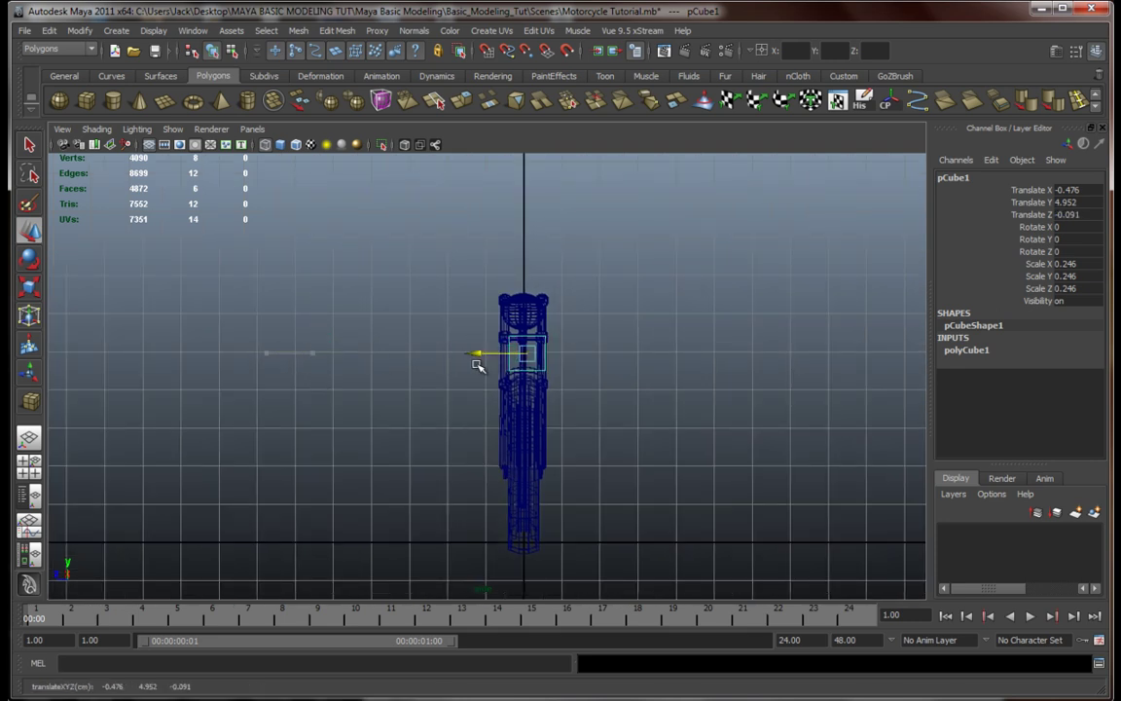
key(space)
key(space)
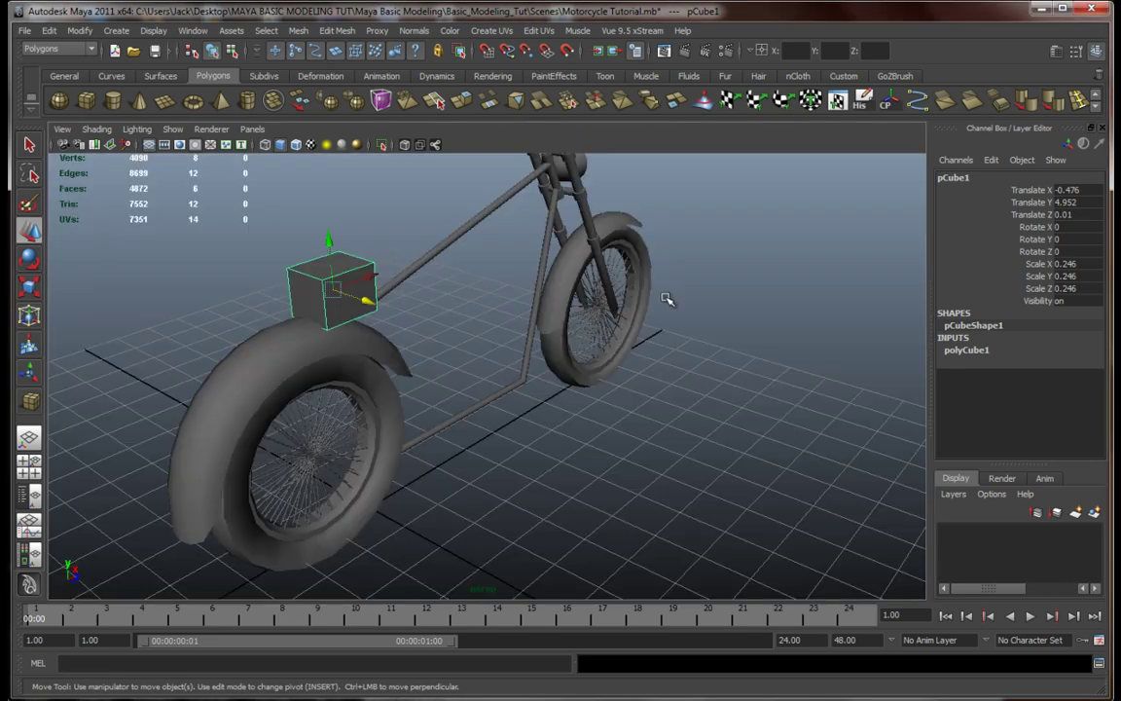
Step: Set the cube's width, height and depth subdivisions to 3 each
key(f)
alt+drag(611, 333, 513, 320)
alt+right_drag(604, 394, 545, 360)
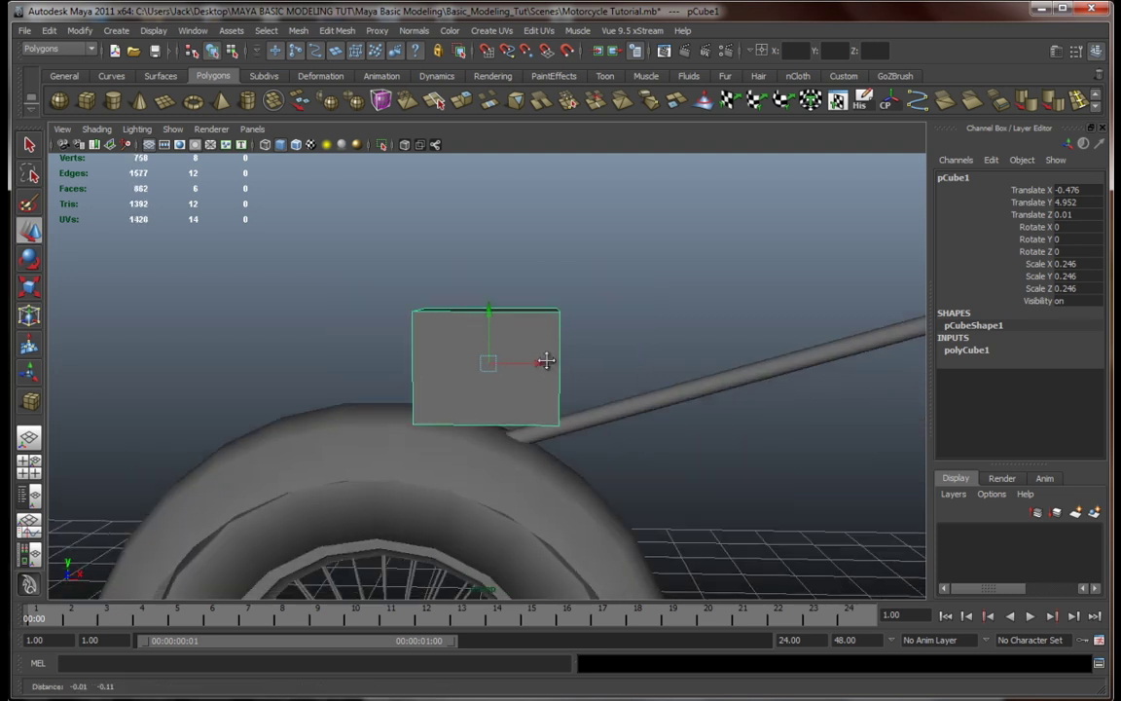
alt+middle_drag(546, 360, 541, 319)
alt+drag(540, 347, 494, 343)
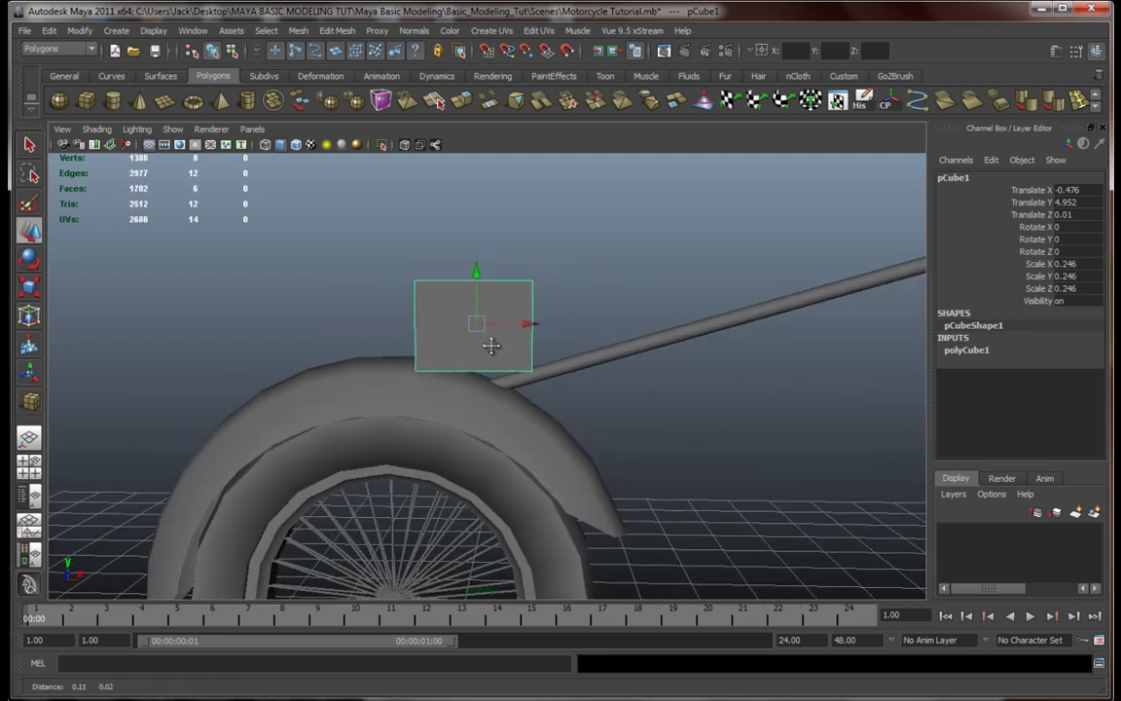
click(969, 350)
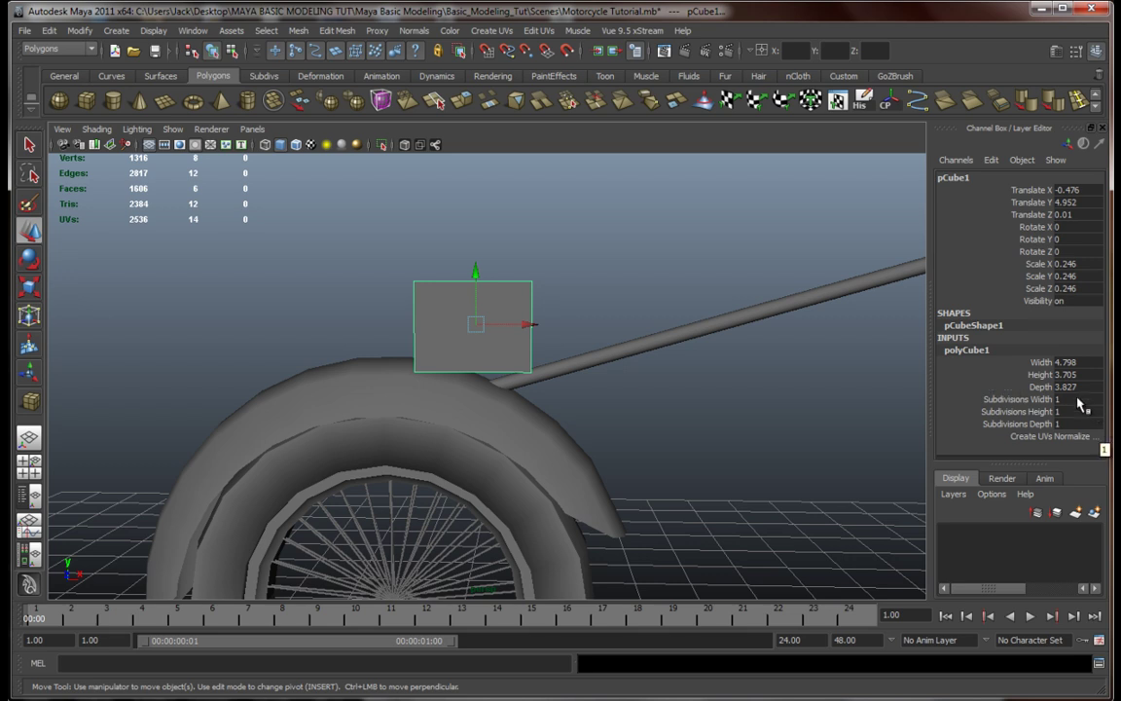
alt+drag(496, 322, 737, 371)
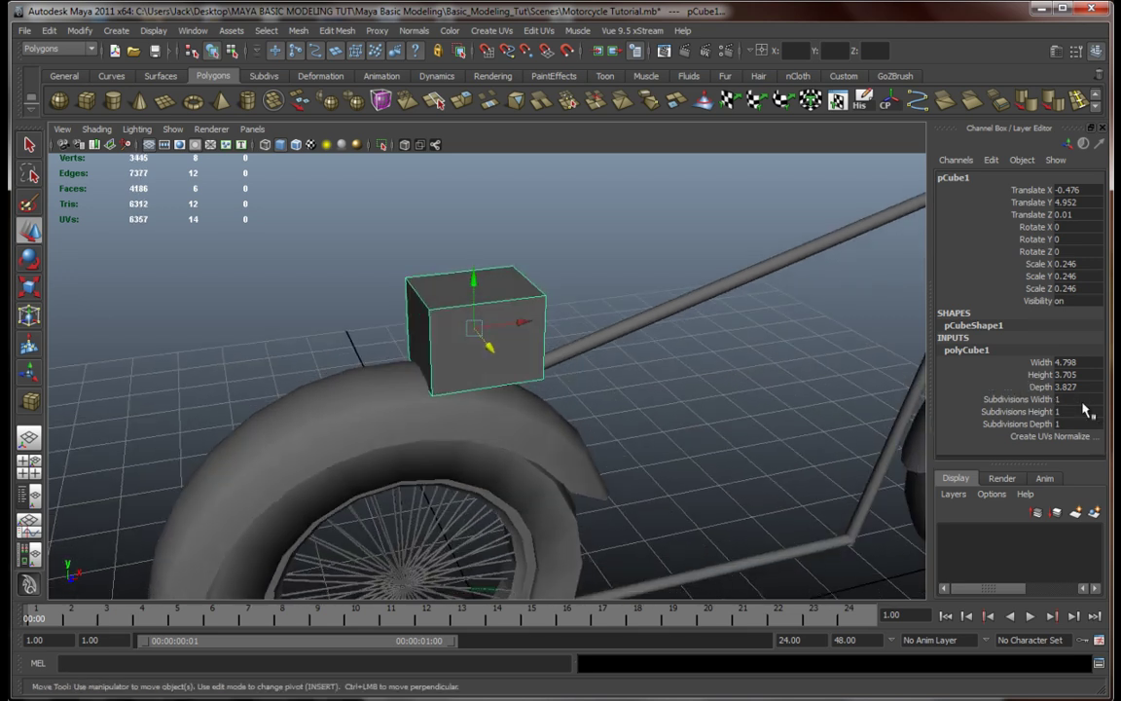
key(Tab)
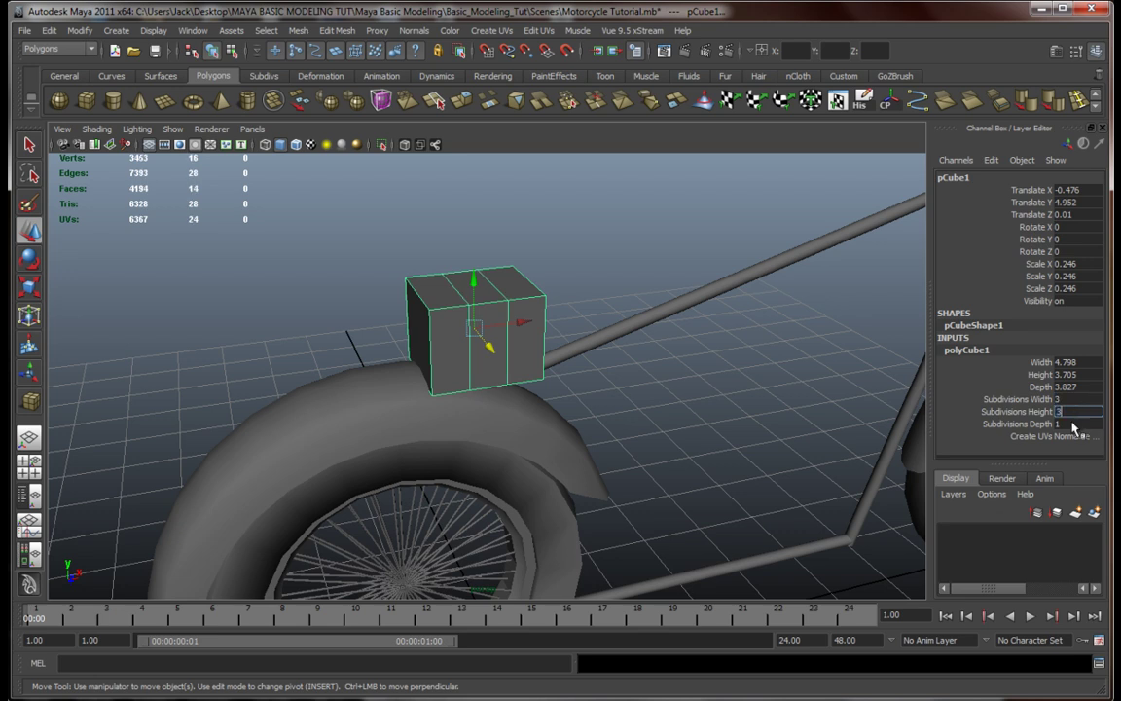
text(3)
key(Tab)
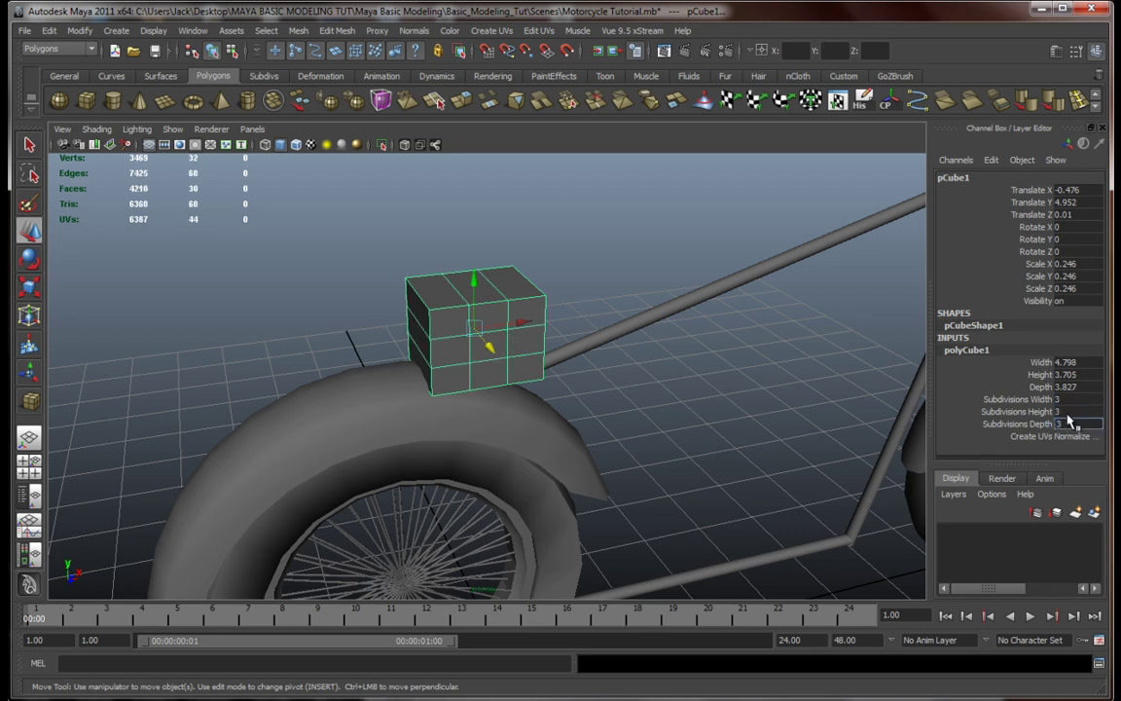
text(3)
key(Return)
Step: Pull the cube's rear vertex column back to about X -2.54 in the side profile and scale it vertically by about 1.098
alt+drag(562, 326, 562, 289)
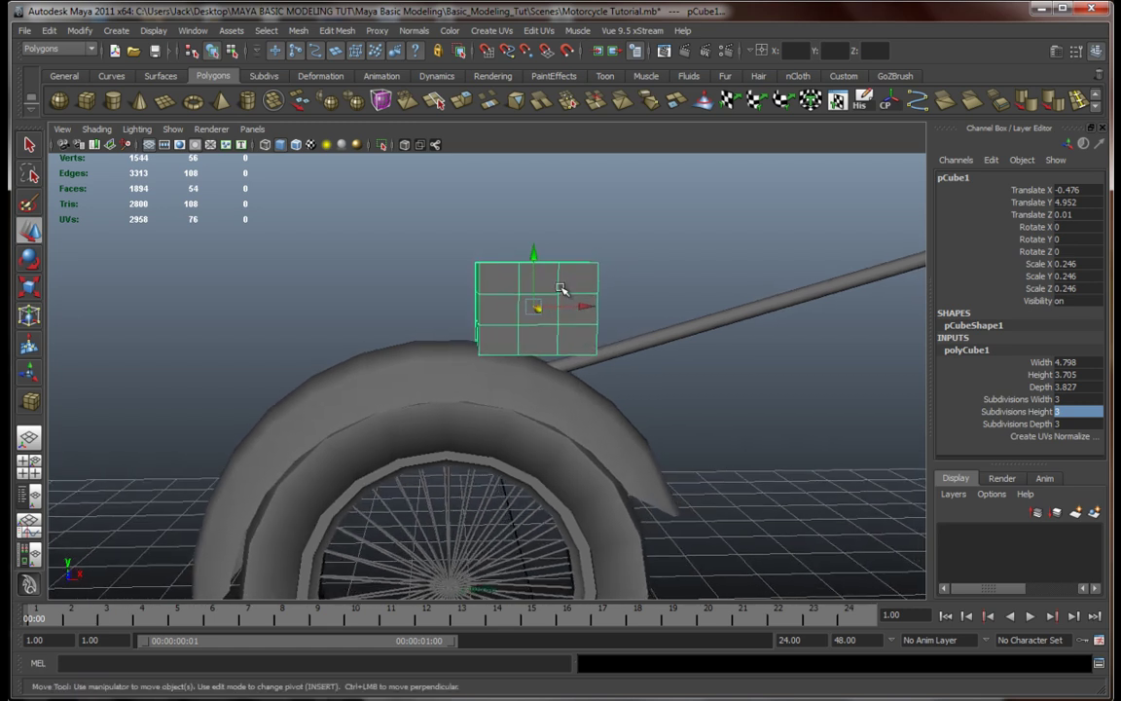
right_drag(561, 288, 499, 288)
alt+middle_drag(551, 319, 573, 307)
alt+drag(573, 308, 486, 277)
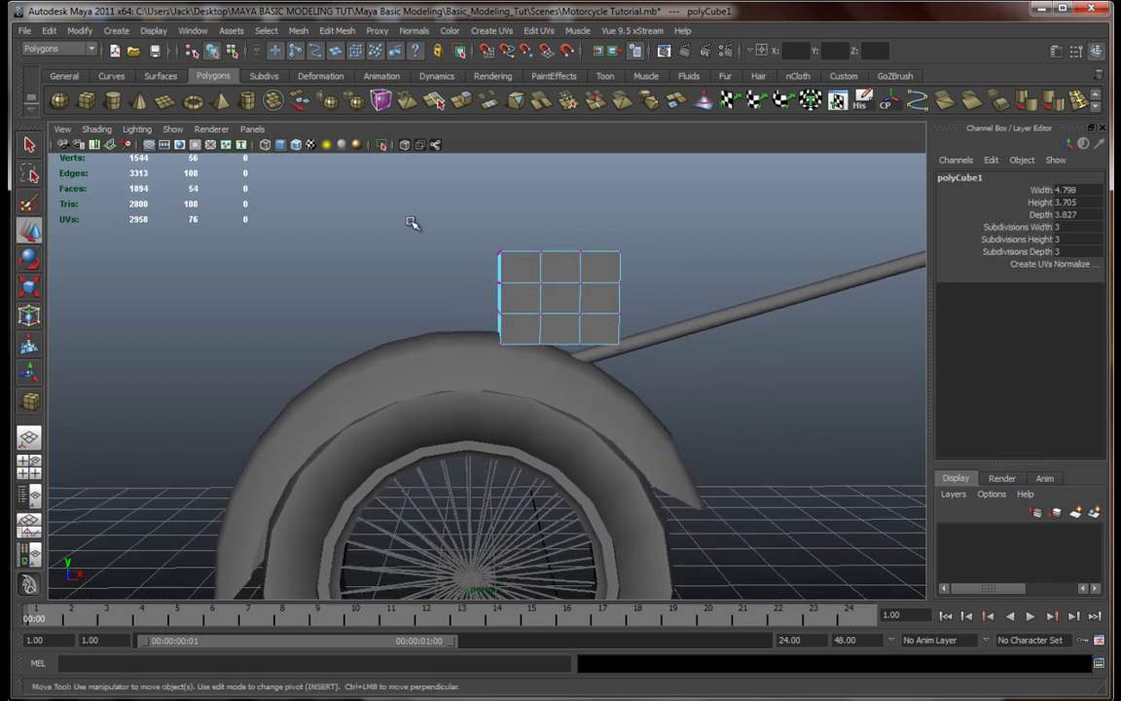
alt+drag(413, 223, 520, 397)
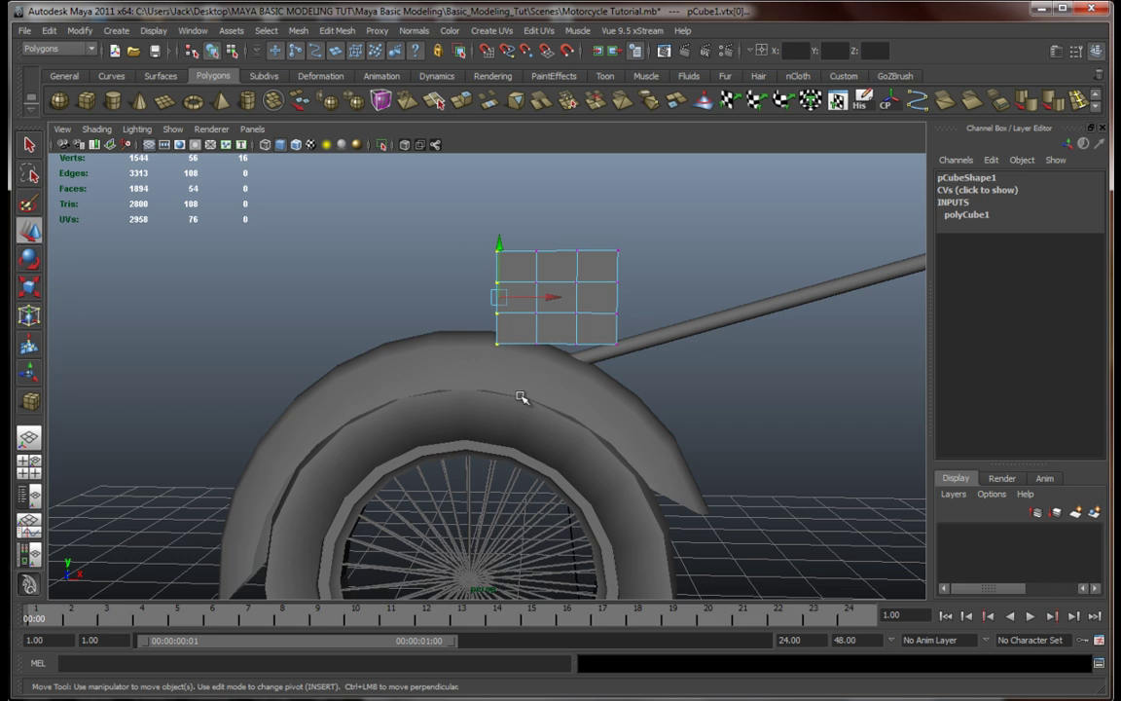
key(space)
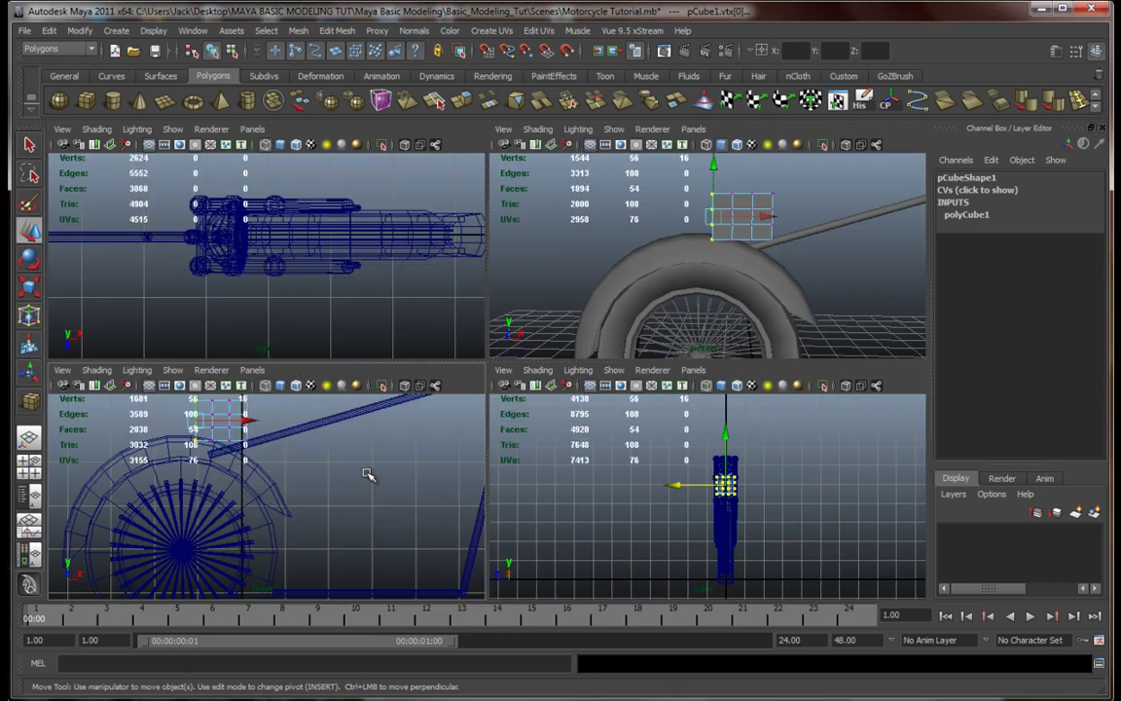
key(space)
alt+middle_drag(386, 457, 494, 494)
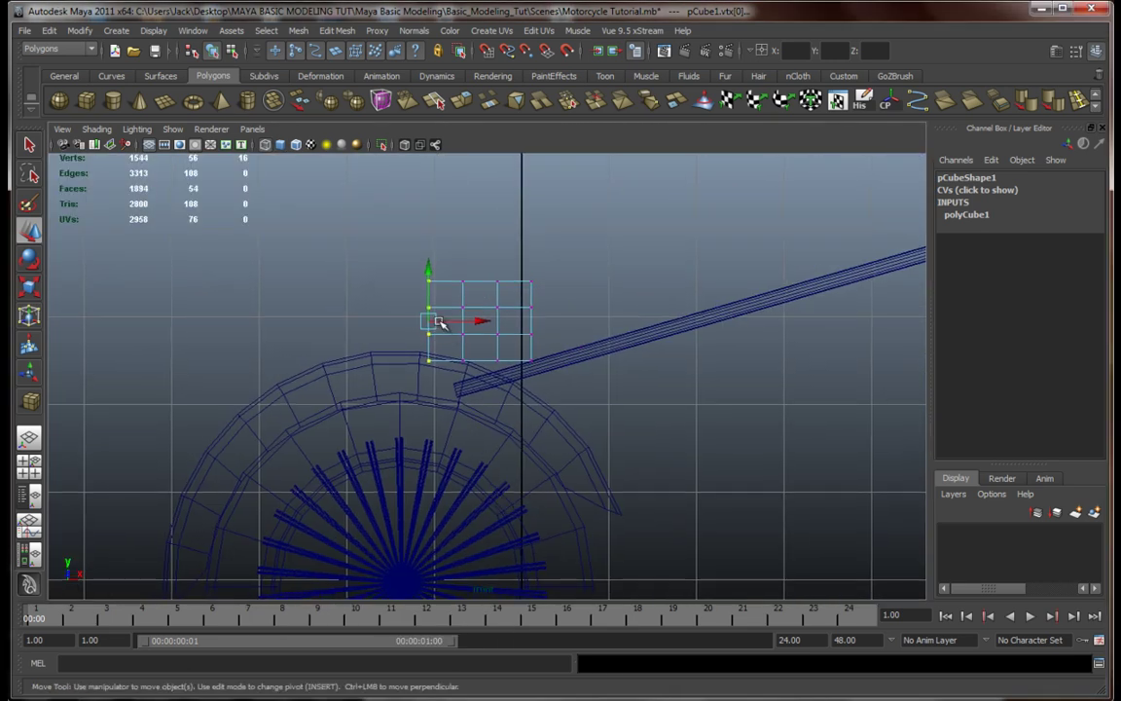
drag(433, 320, 298, 320)
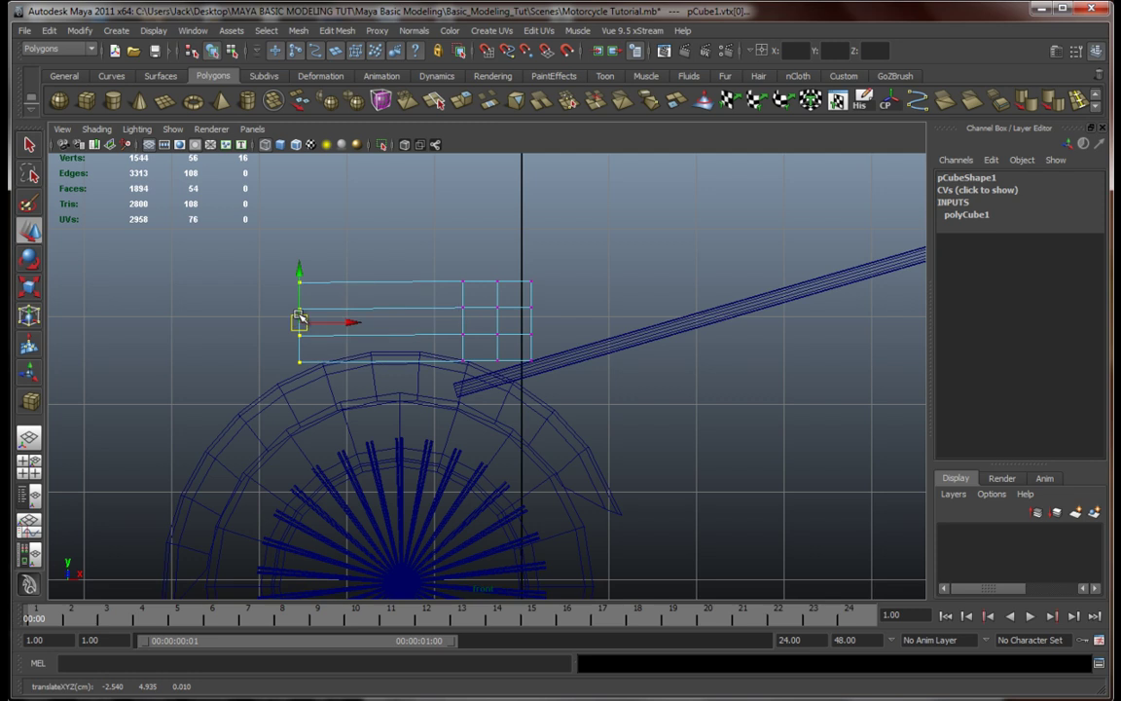
key(r)
drag(297, 397, 297, 398)
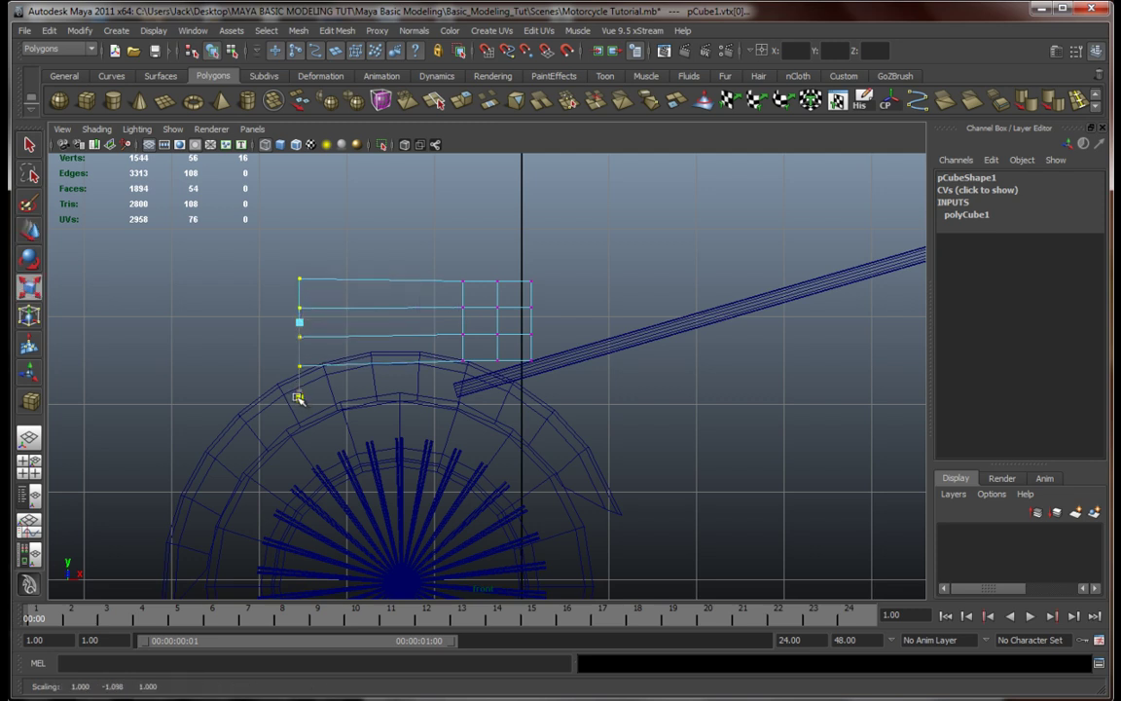
Step: Move the second vertex column back to about X -2.025, close to the cube's rear end
drag(443, 263, 487, 380)
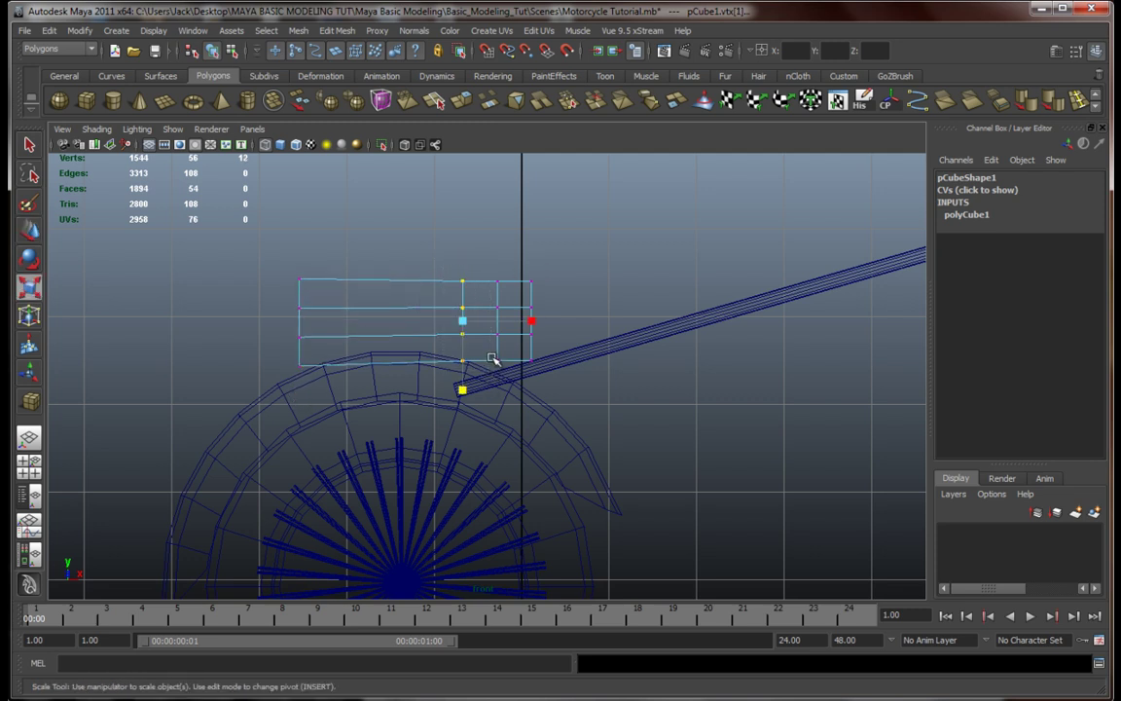
key(w)
drag(466, 323, 350, 326)
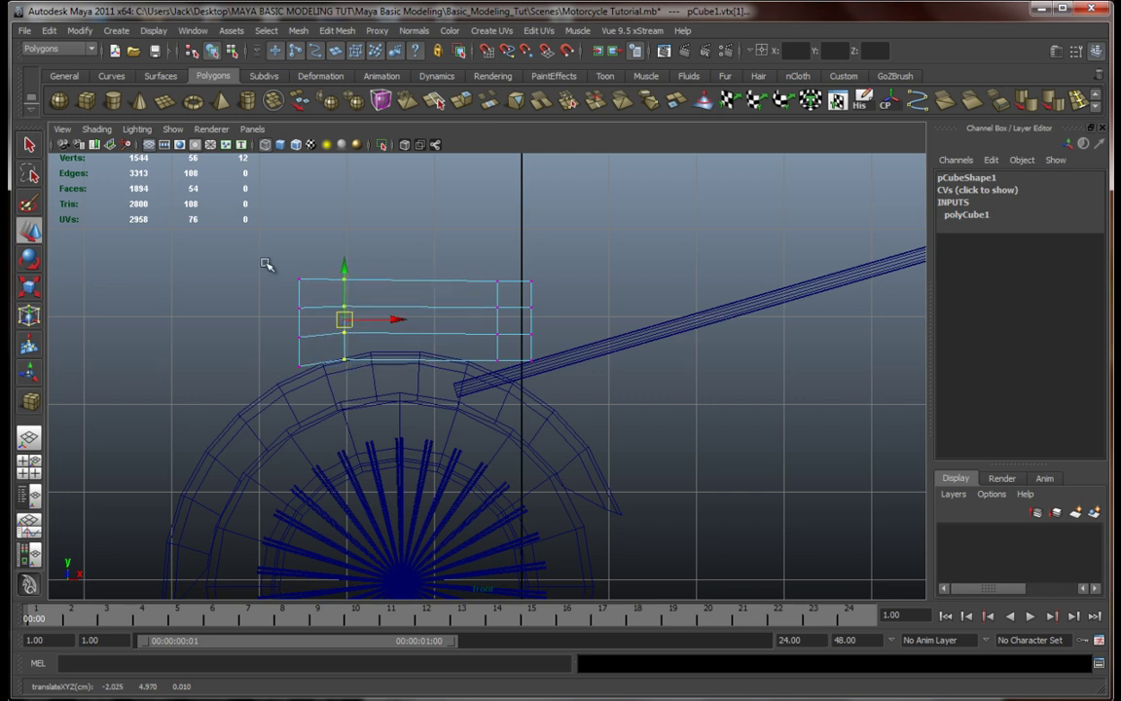
Step: Make the rear vertex column slightly taller and adjust its height above the fender
drag(265, 264, 325, 390)
key(r)
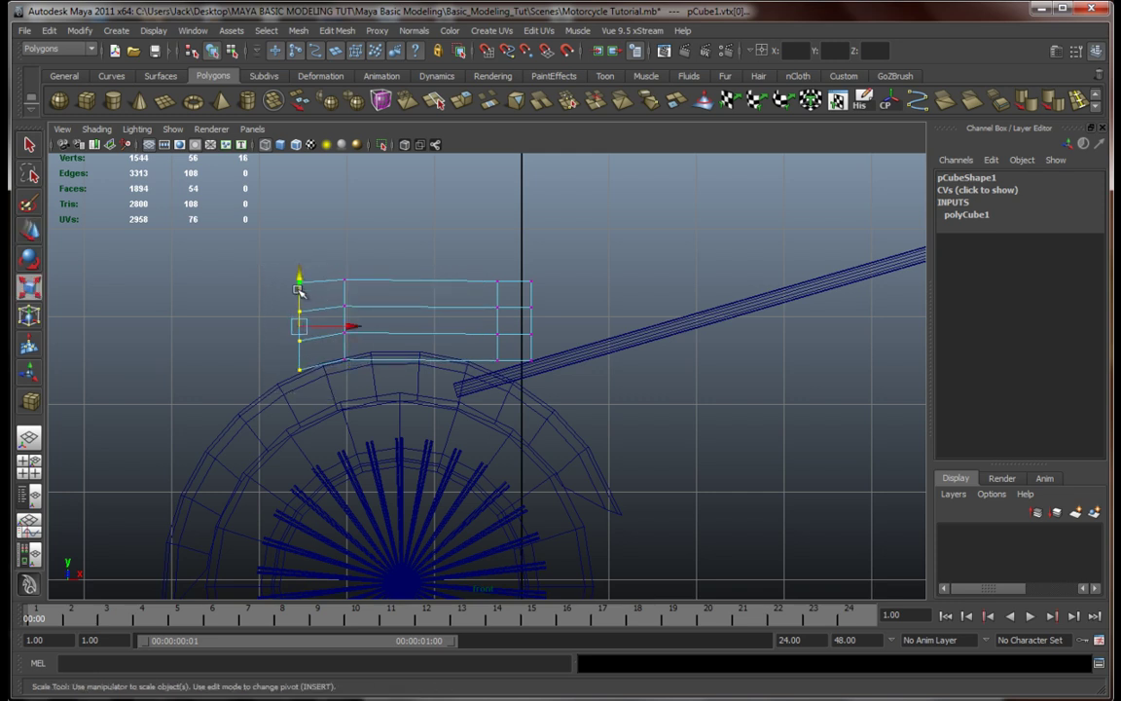
key(w)
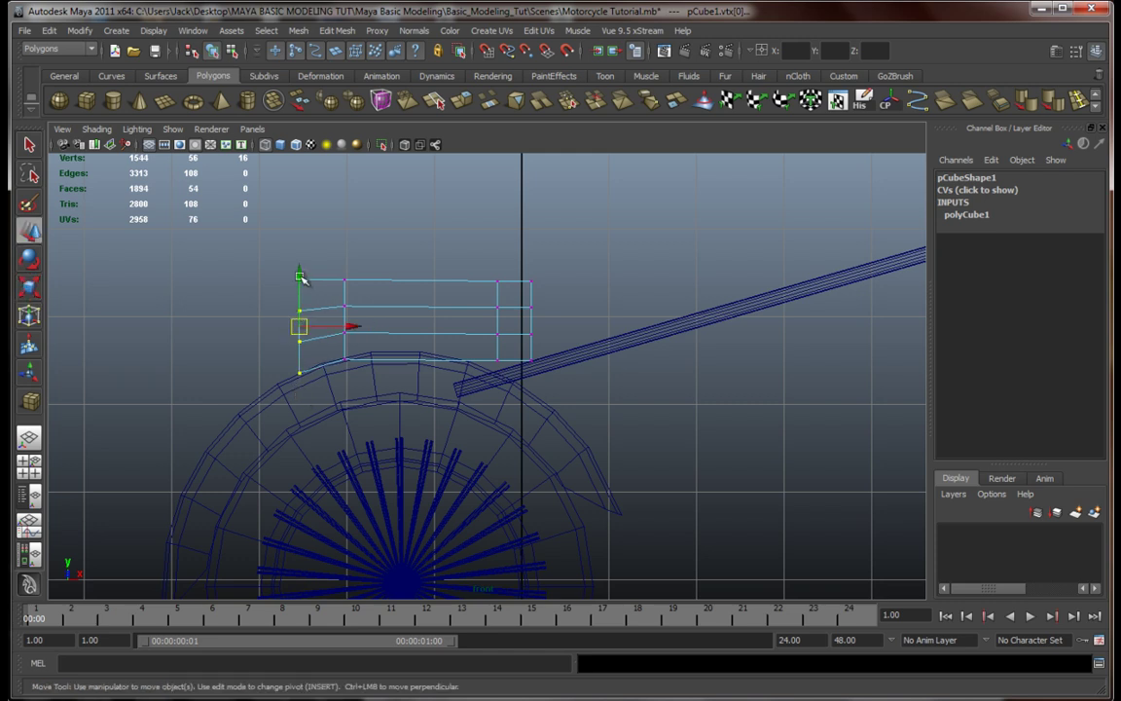
drag(302, 278, 303, 274)
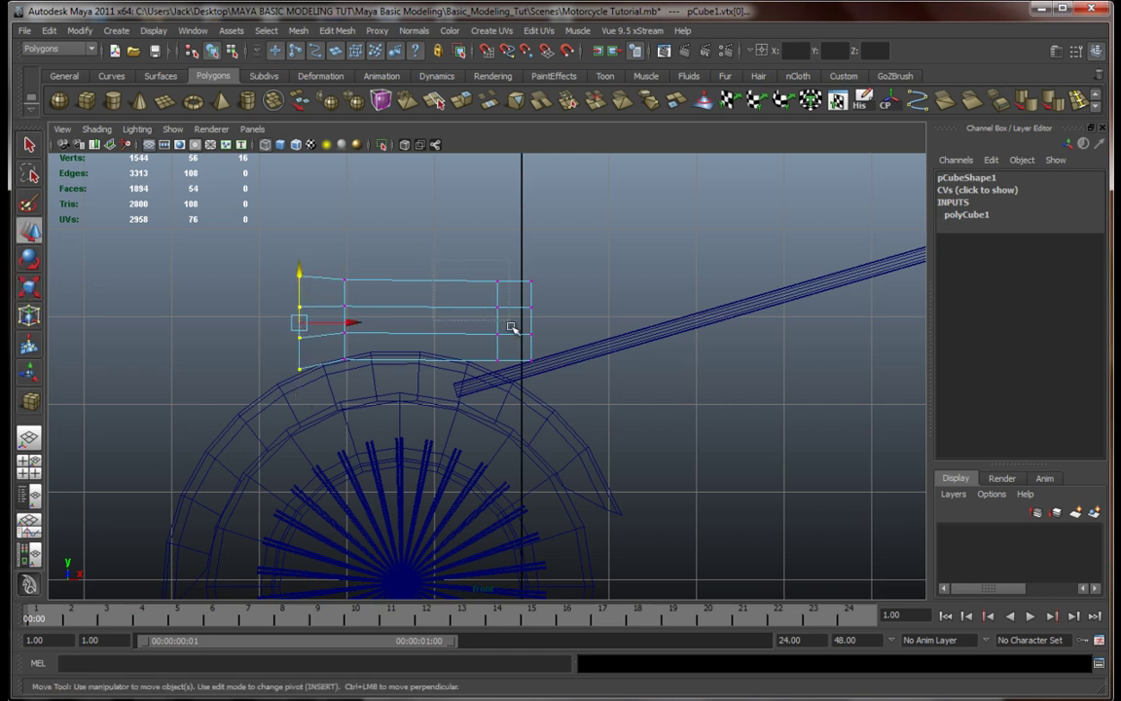
Step: Shift the third vertex column toward the block's middle and scale it down vertically to form a narrow waist
drag(526, 389, 509, 375)
drag(550, 322, 473, 327)
key(r)
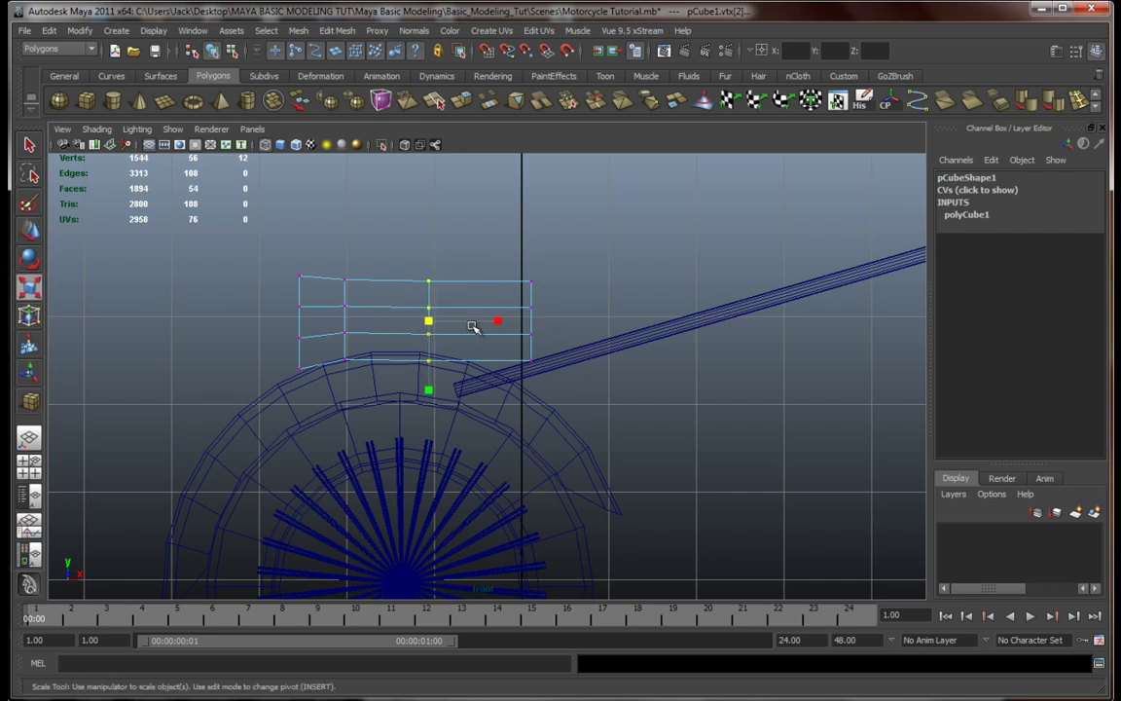
drag(436, 388, 432, 378)
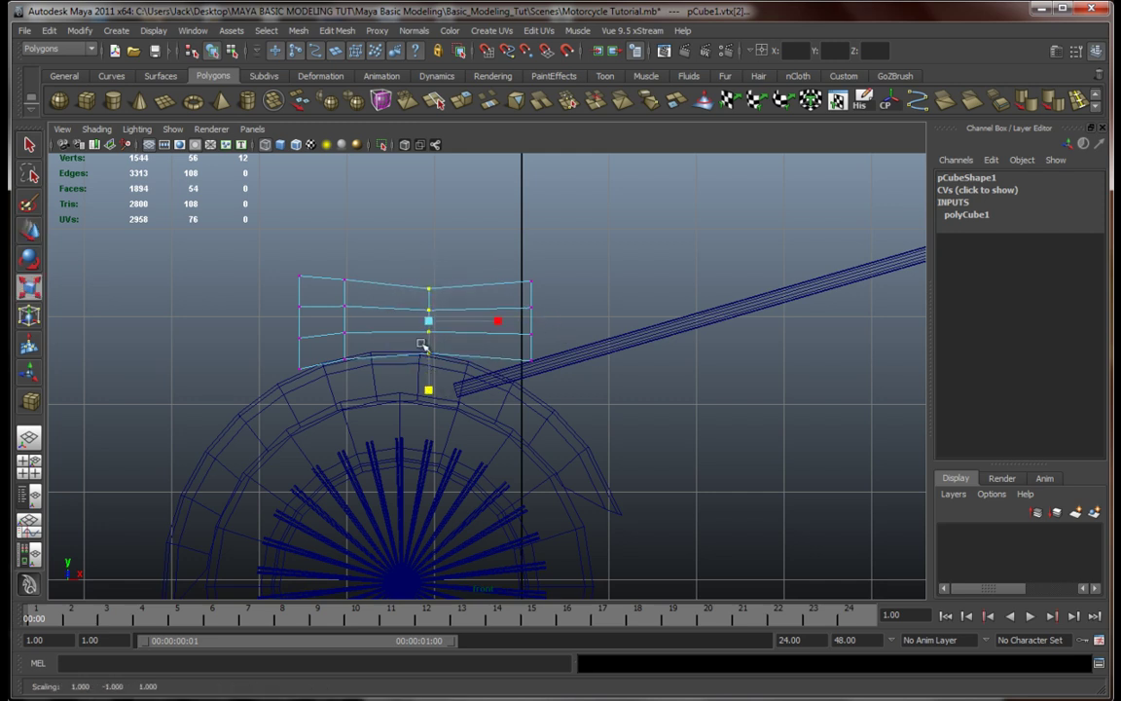
Step: Reshape the block's front vertex column in the side profile so the front end flares taller than the waist
key(w)
drag(431, 272, 572, 365)
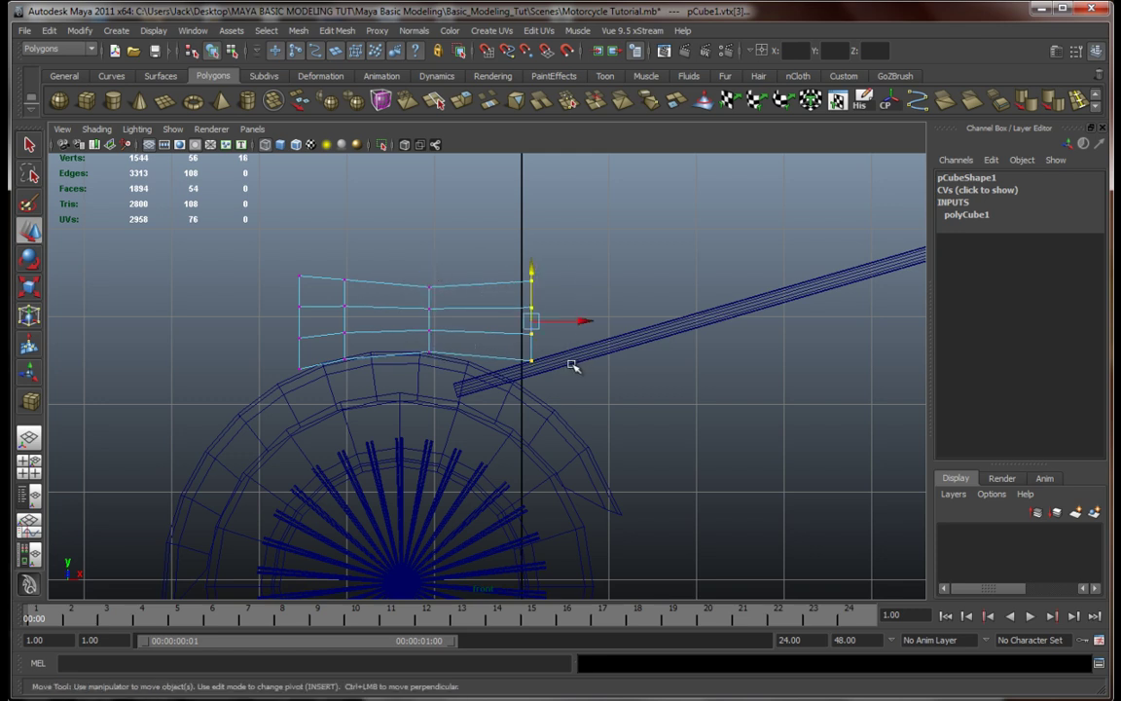
drag(537, 322, 534, 347)
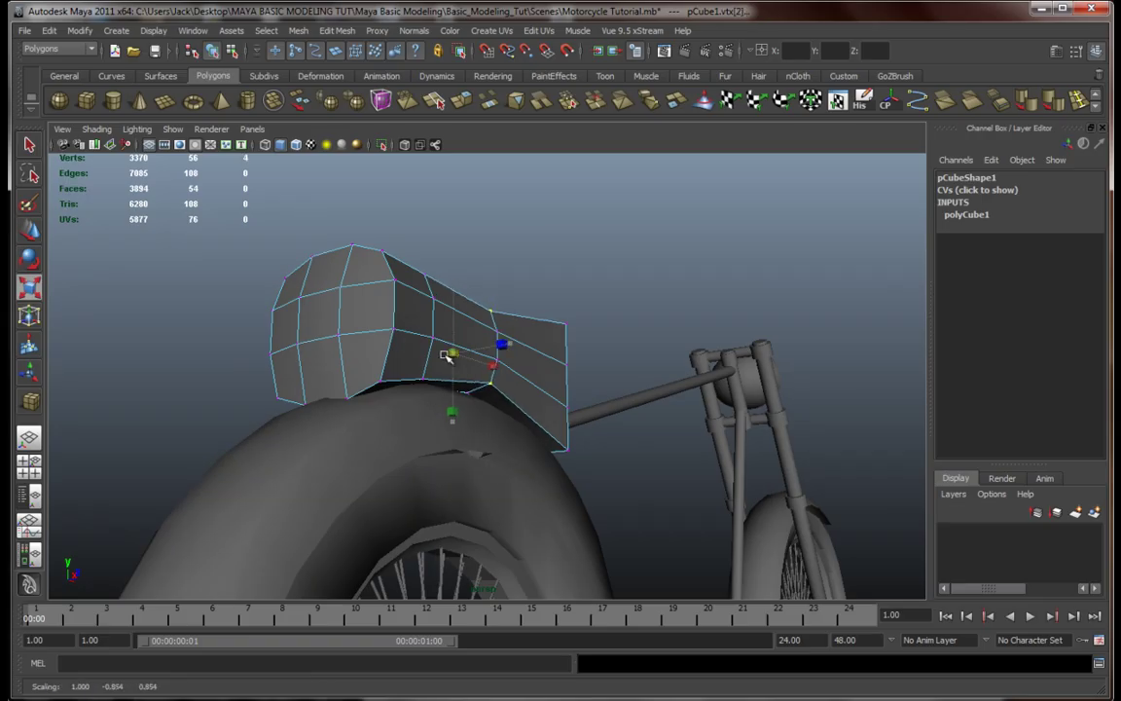
Step: Scale the corner vertices of the narrow waist section inward to round its cross-section
alt+drag(455, 356, 551, 468)
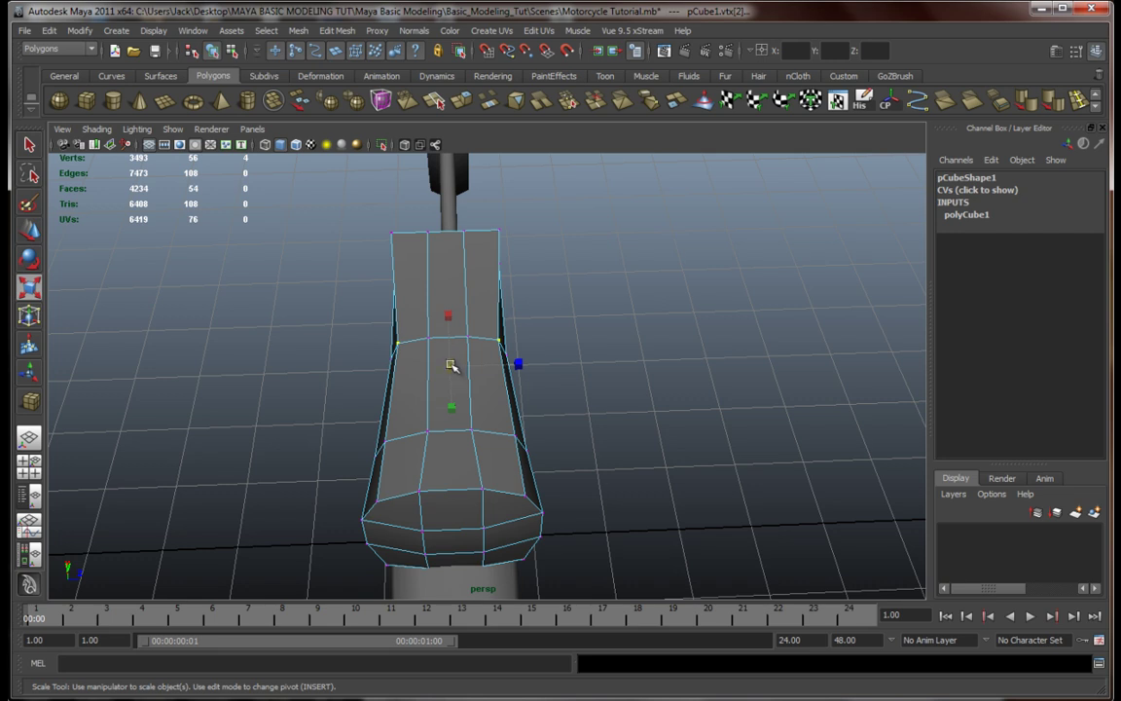
drag(450, 370, 446, 366)
alt+drag(601, 421, 579, 368)
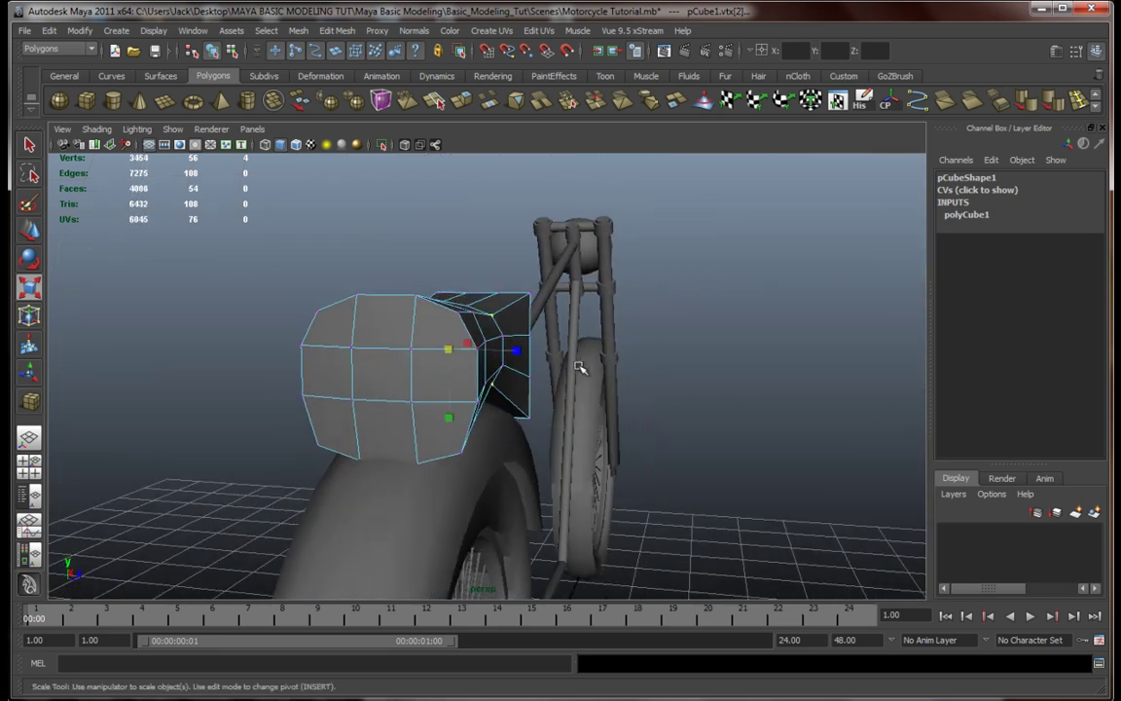
alt+drag(437, 364, 417, 420)
alt+drag(451, 332, 538, 294)
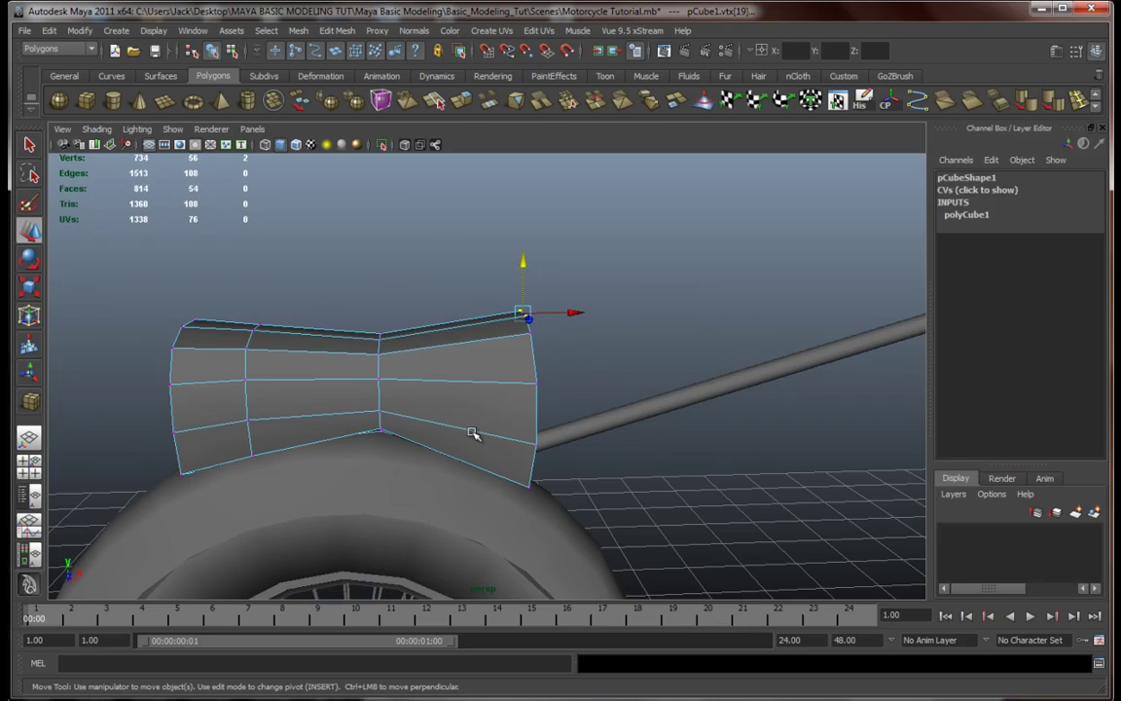
Step: Insert three edge loops around the block: one near the front end, one before the waist and one behind it
click(1079, 103)
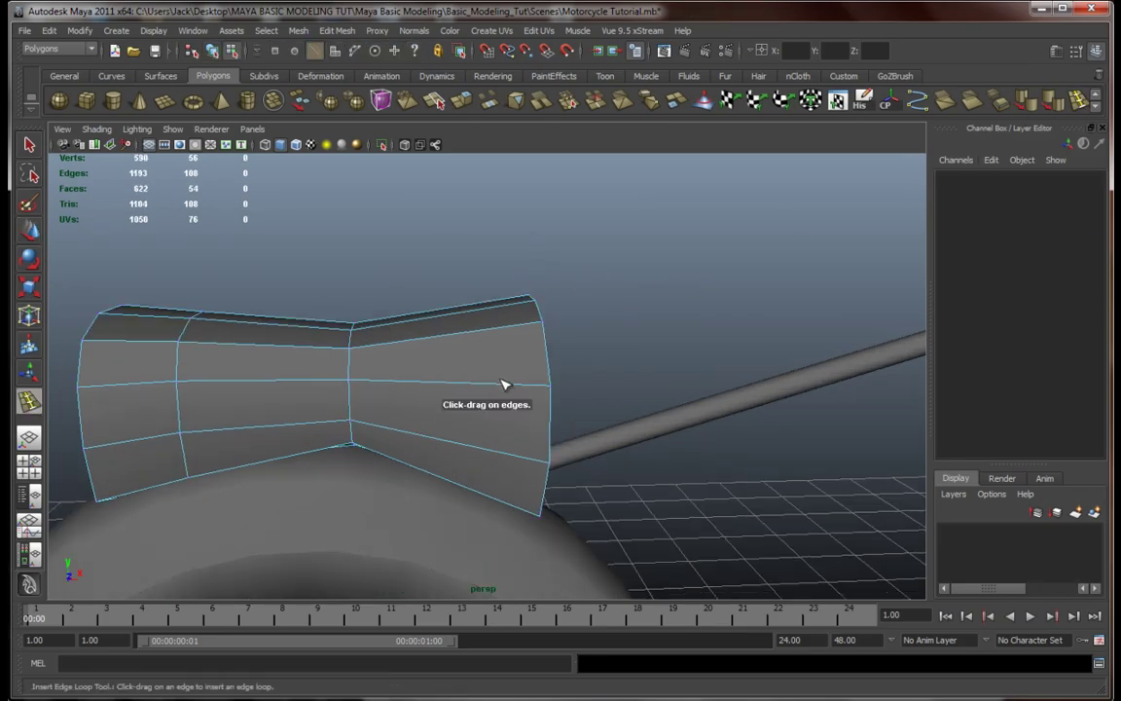
drag(506, 384, 523, 386)
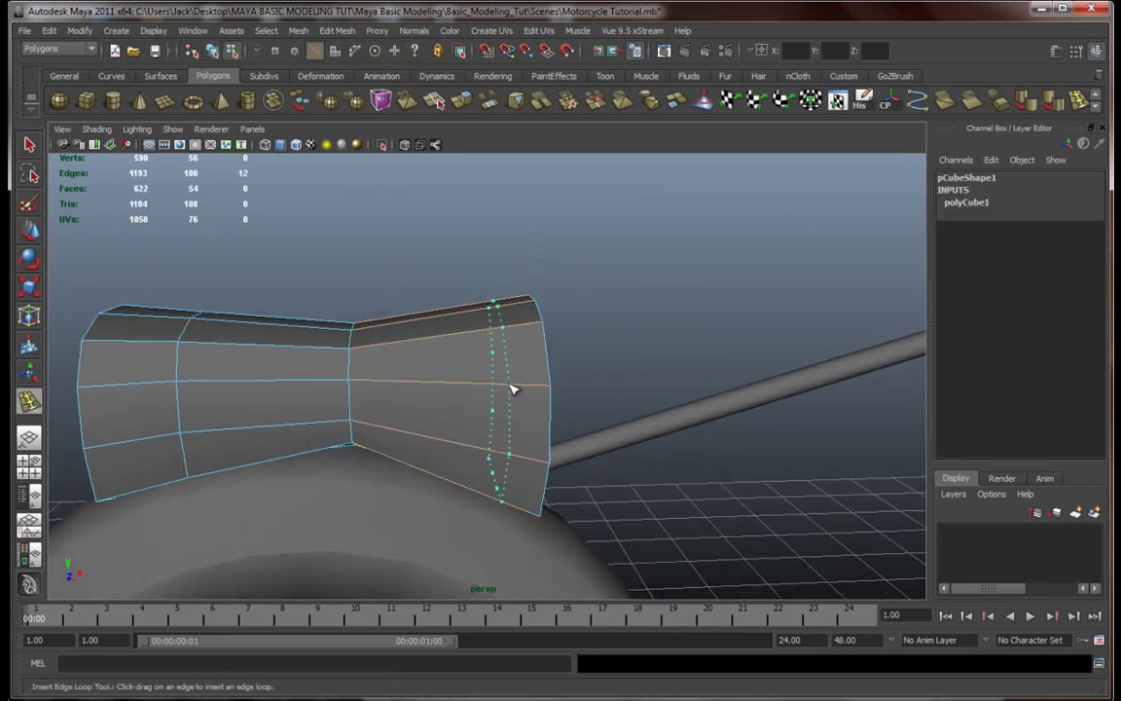
click(506, 389)
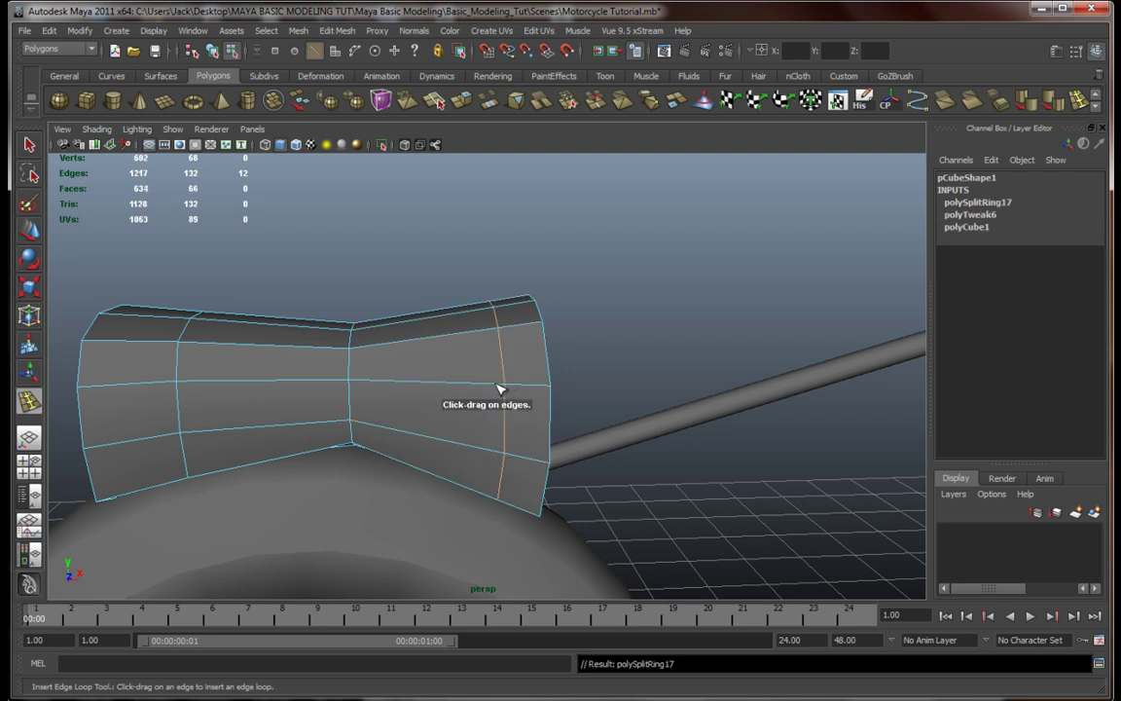
click(432, 386)
alt+drag(426, 390, 363, 356)
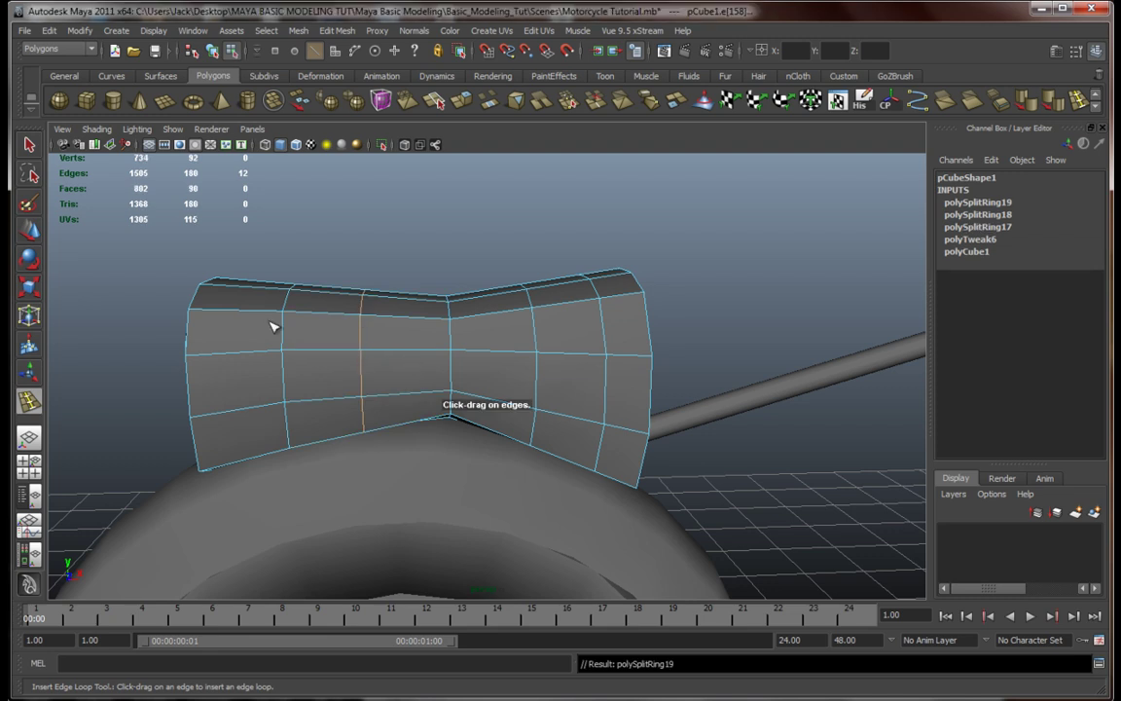
key(q)
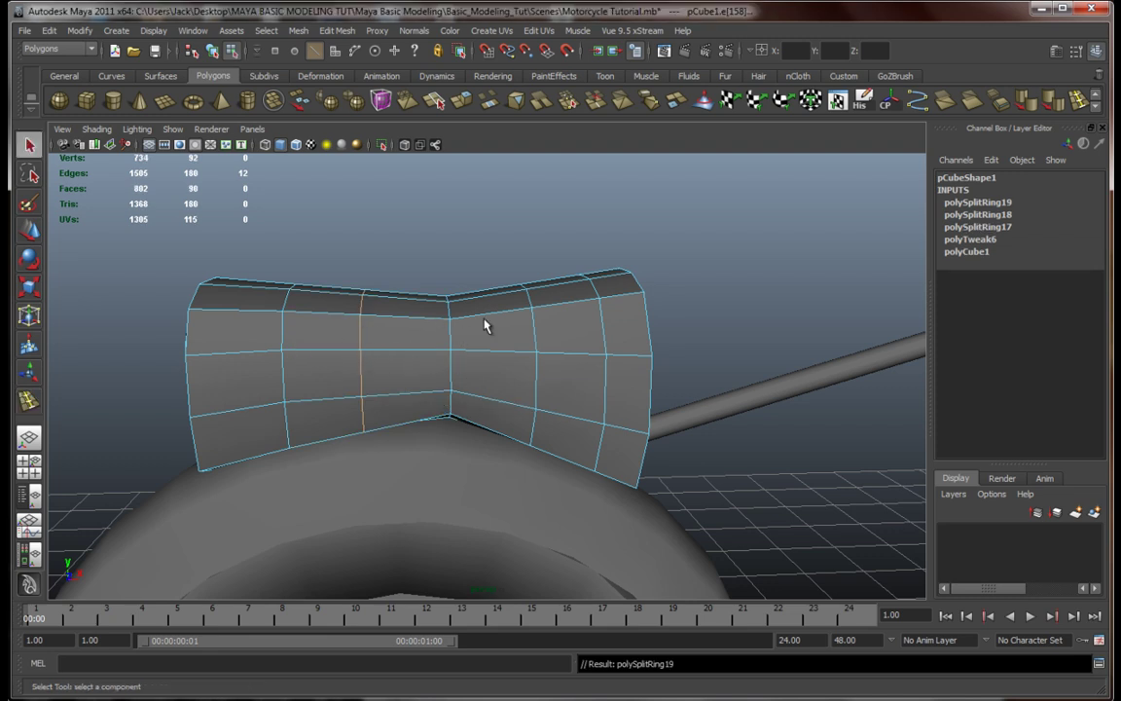
right_drag(486, 320, 543, 298)
click(500, 335)
alt+drag(495, 340, 447, 379)
scroll(468, 382, up, 2)
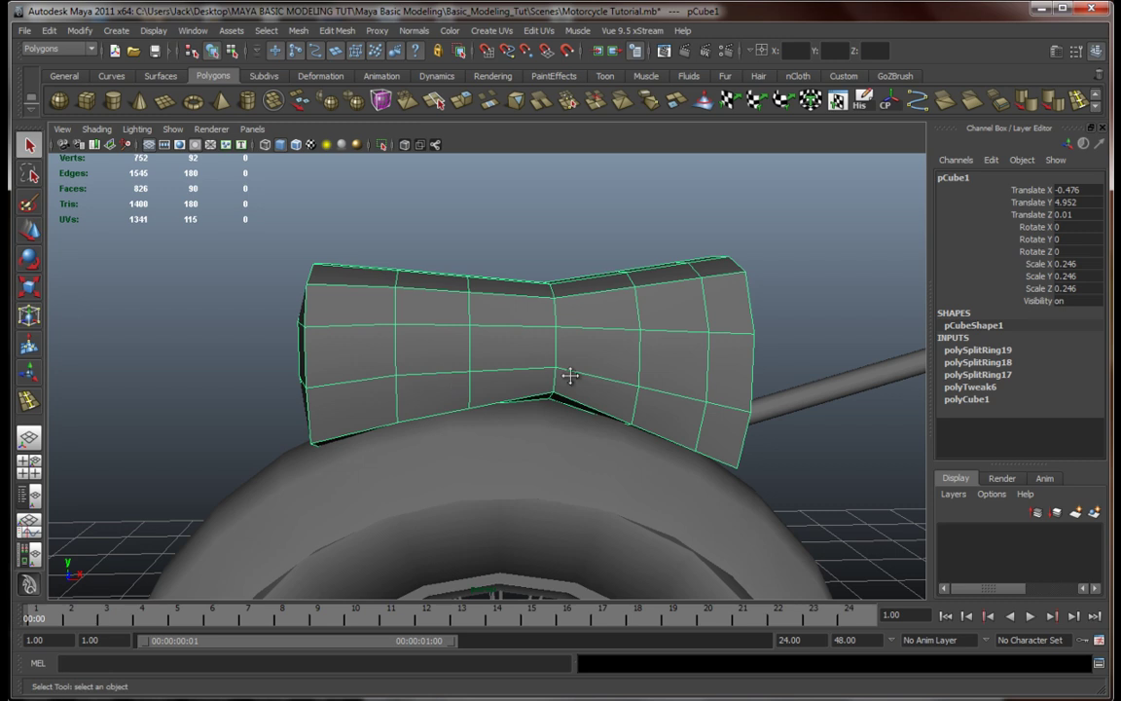
Step: Select the full ring of 12 side faces around the block's front end
alt+drag(571, 376, 395, 318)
right_click(394, 280)
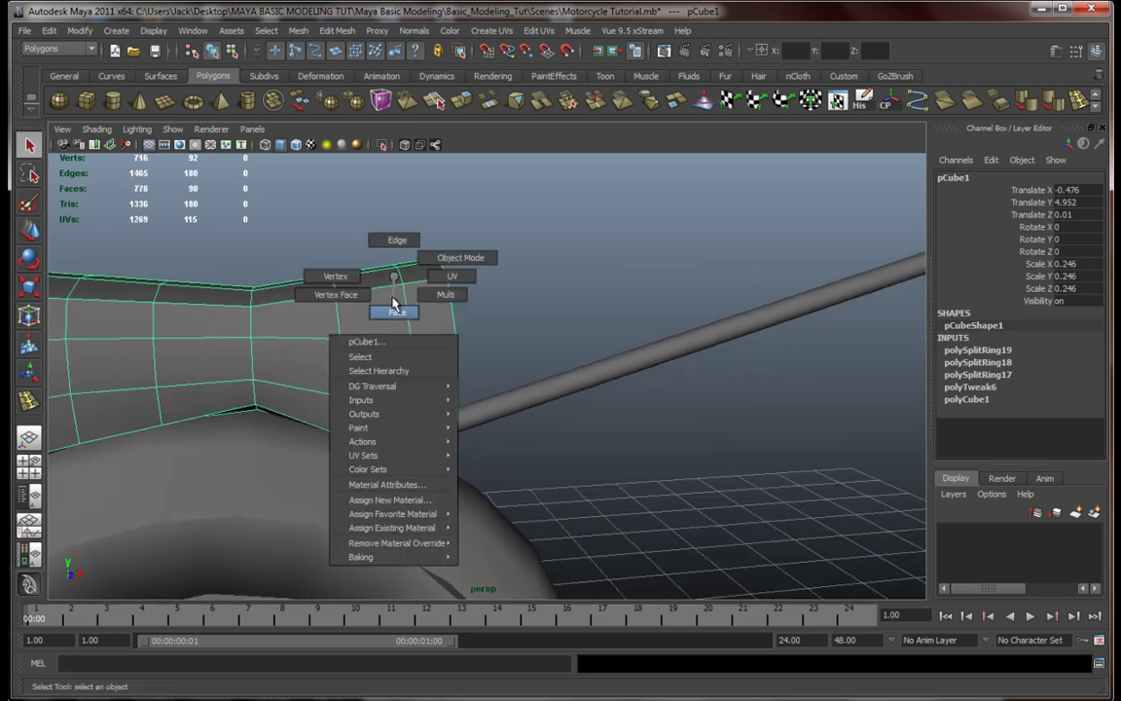
right_drag(394, 305, 395, 309)
click(424, 290)
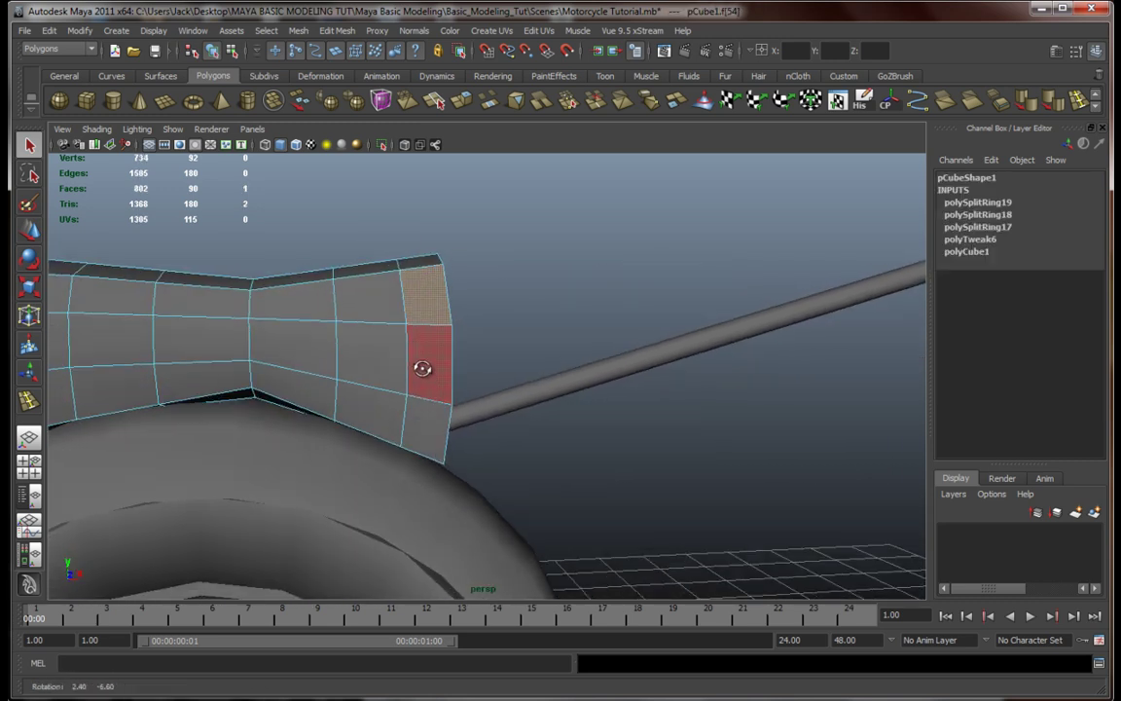
mouse_move(437, 368)
alt+mouse_down()
mouse_move(475, 426)
mouse_move(487, 381)
mouse_move(222, 346)
mouse_move(426, 343)
mouse_move(500, 325)
mouse_move(504, 313)
alt+mouse_up()
key(4)
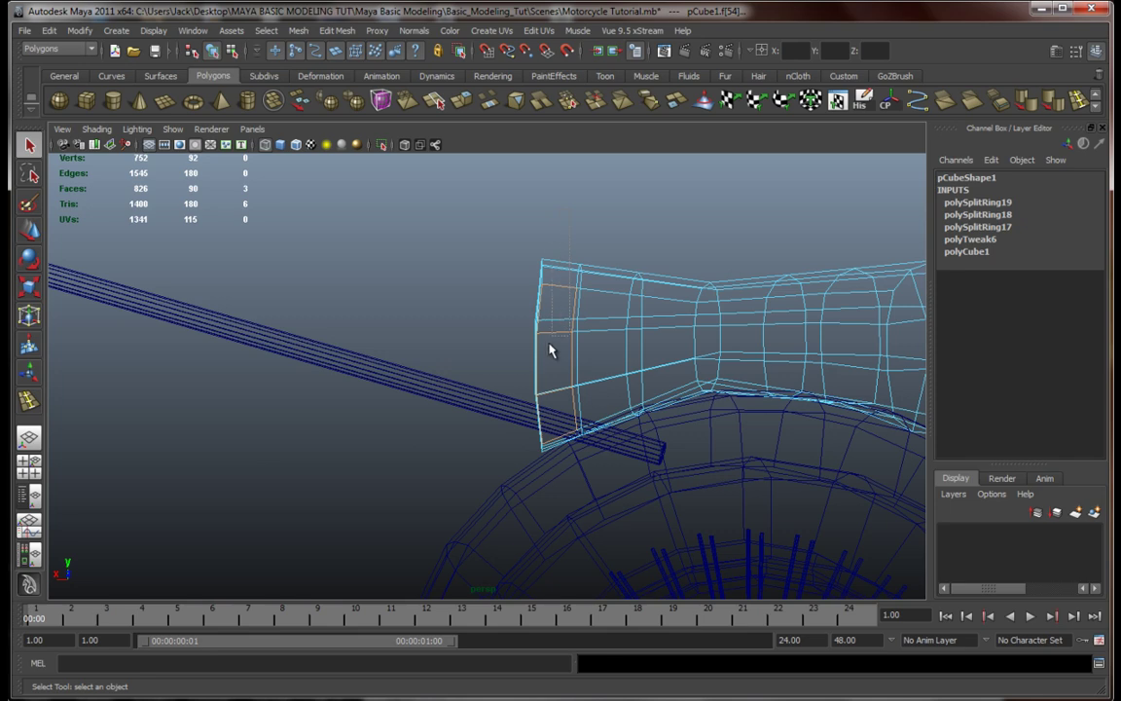
mouse_move(595, 433)
alt+mouse_down()
mouse_move(520, 336)
mouse_move(683, 389)
alt+mouse_up()
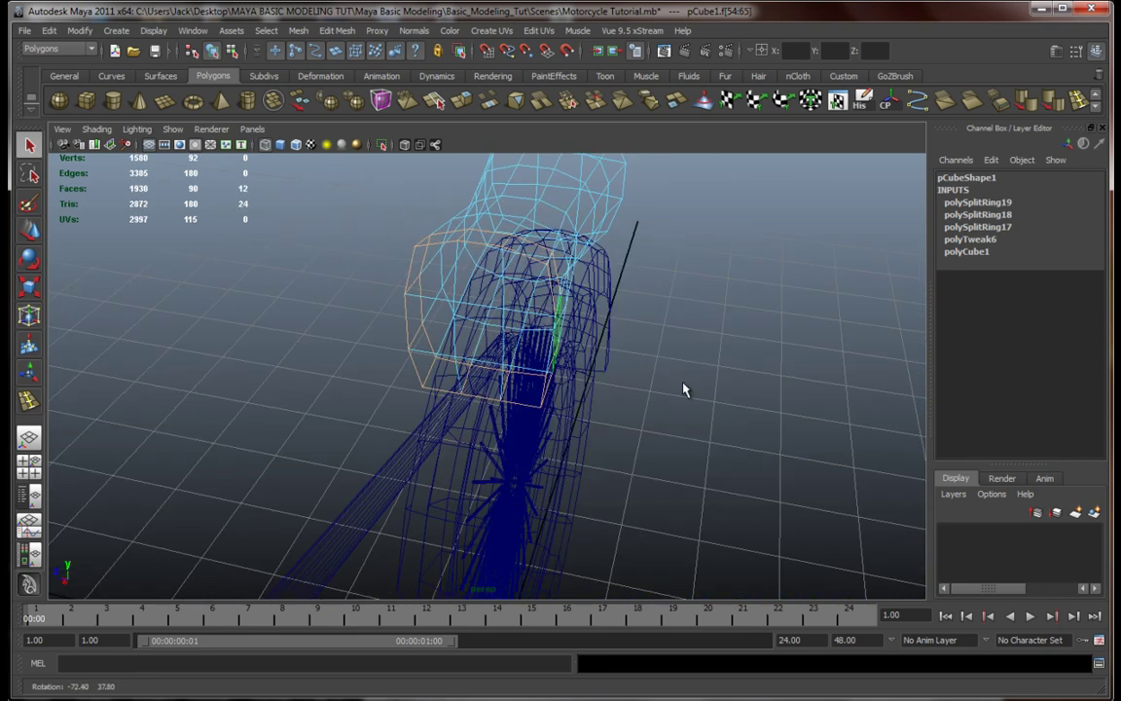
key(5)
alt+drag(658, 334, 556, 352)
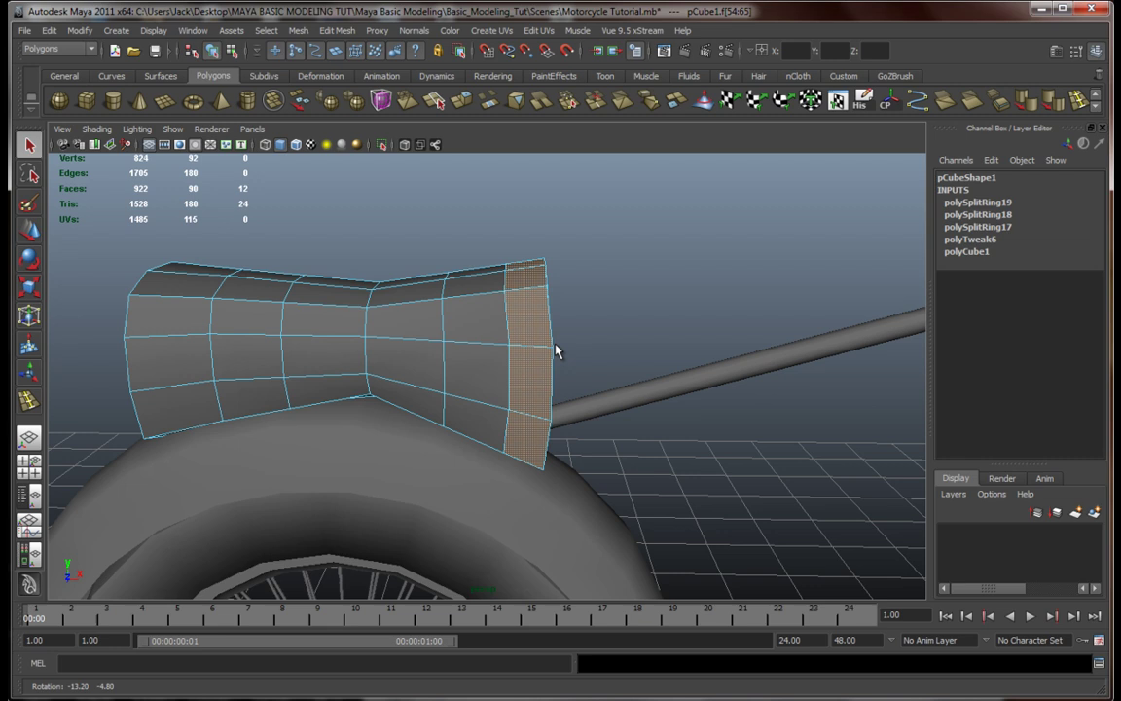
Step: Extrude the front face ring and scale it outward into a raised rim around the block's end
click(463, 100)
alt+drag(566, 237, 435, 240)
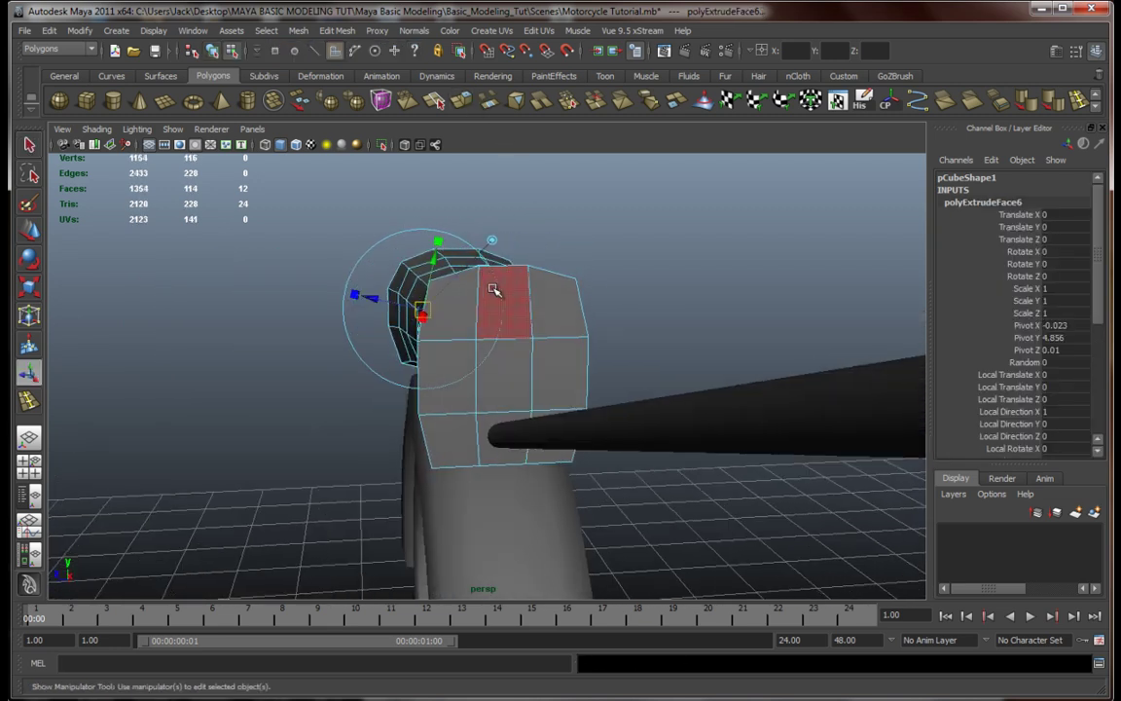
key(r)
drag(497, 362, 500, 328)
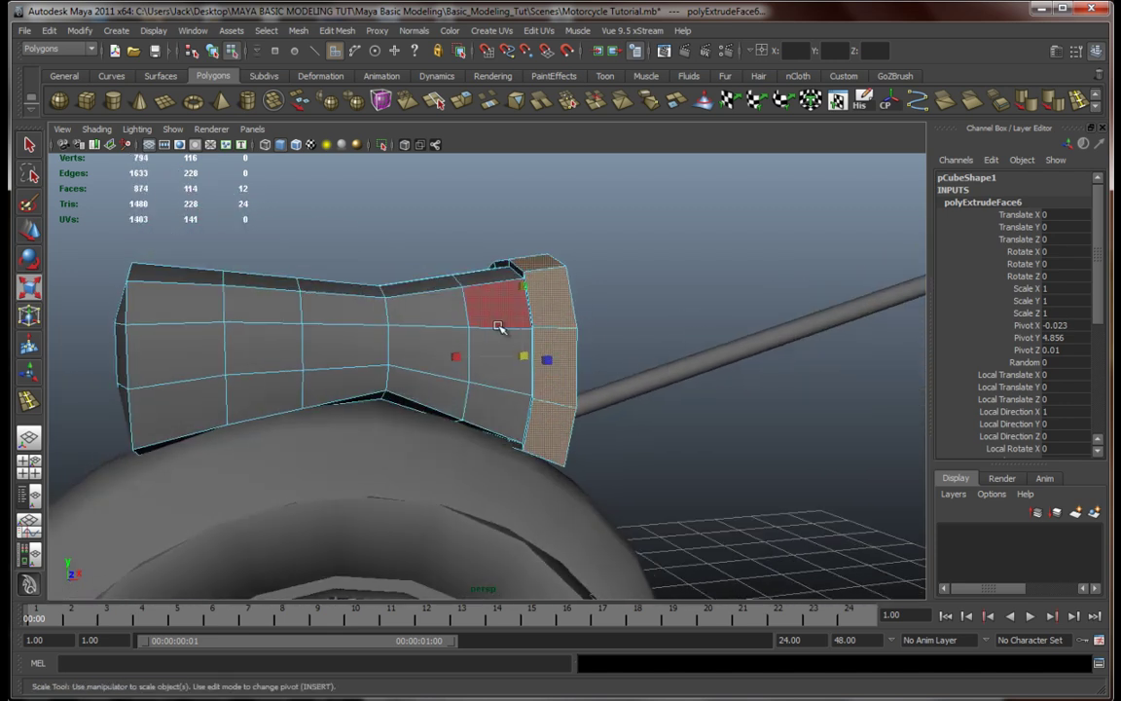
right_drag(500, 326, 551, 307)
Step: Insert a supporting edge loop on the block's body right beside the raised front rim
scroll(499, 360, up, 6)
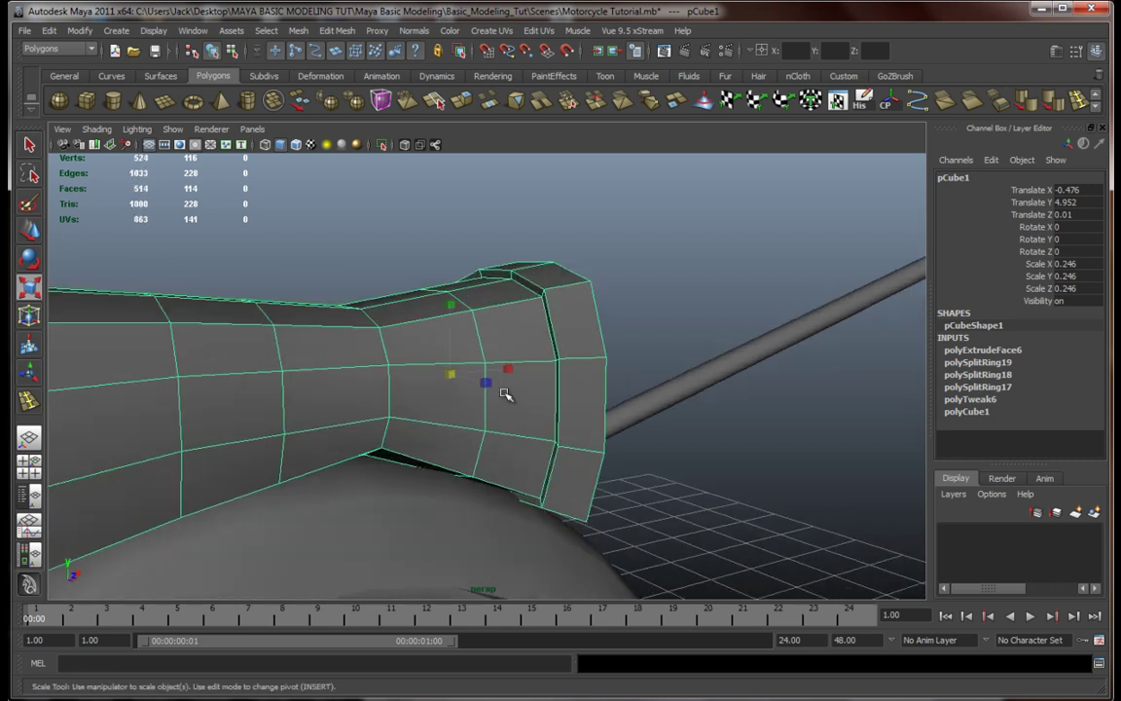
click(1079, 102)
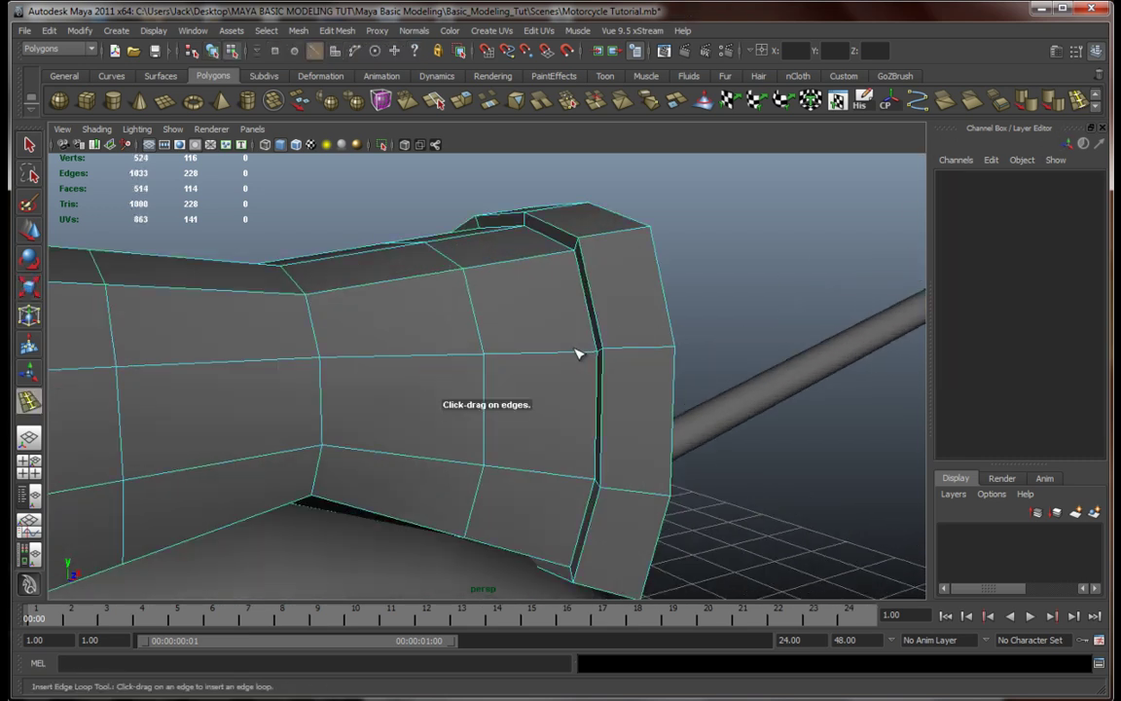
mouse_move(578, 353)
mouse_down()
mouse_move(616, 355)
mouse_move(598, 355)
mouse_up()
alt+drag(597, 356, 596, 320)
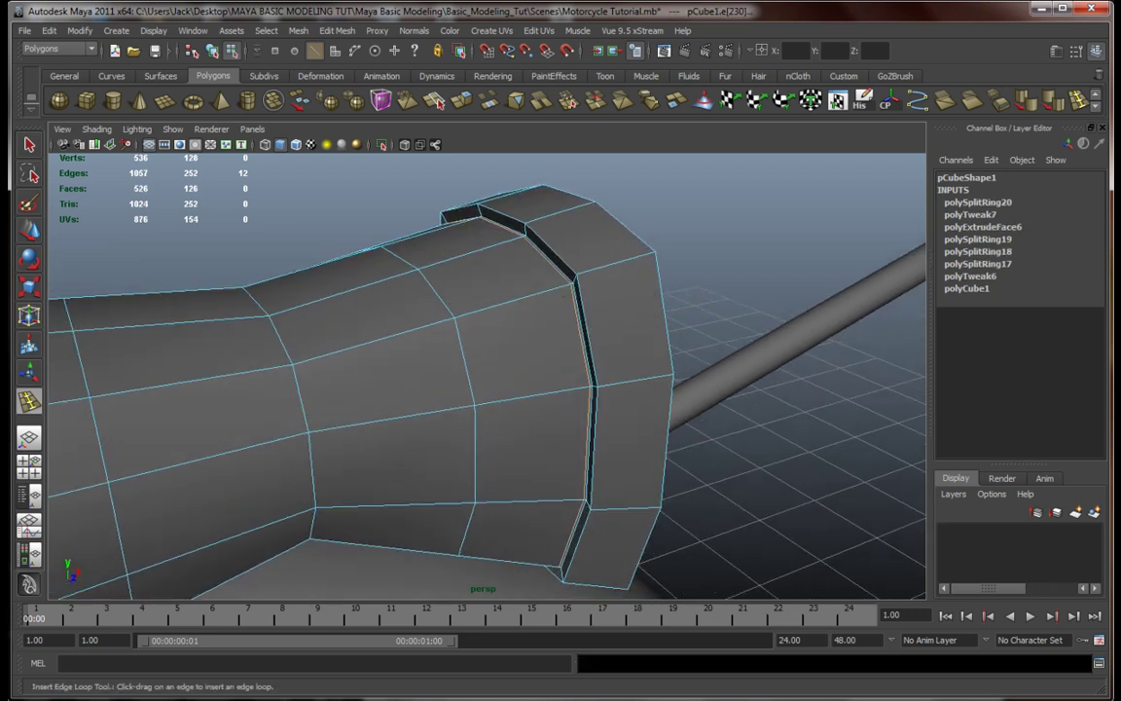
Step: Insert two supporting edge loops around the raised front rim, one near each of its borders
alt+drag(639, 348, 580, 276)
click(581, 255)
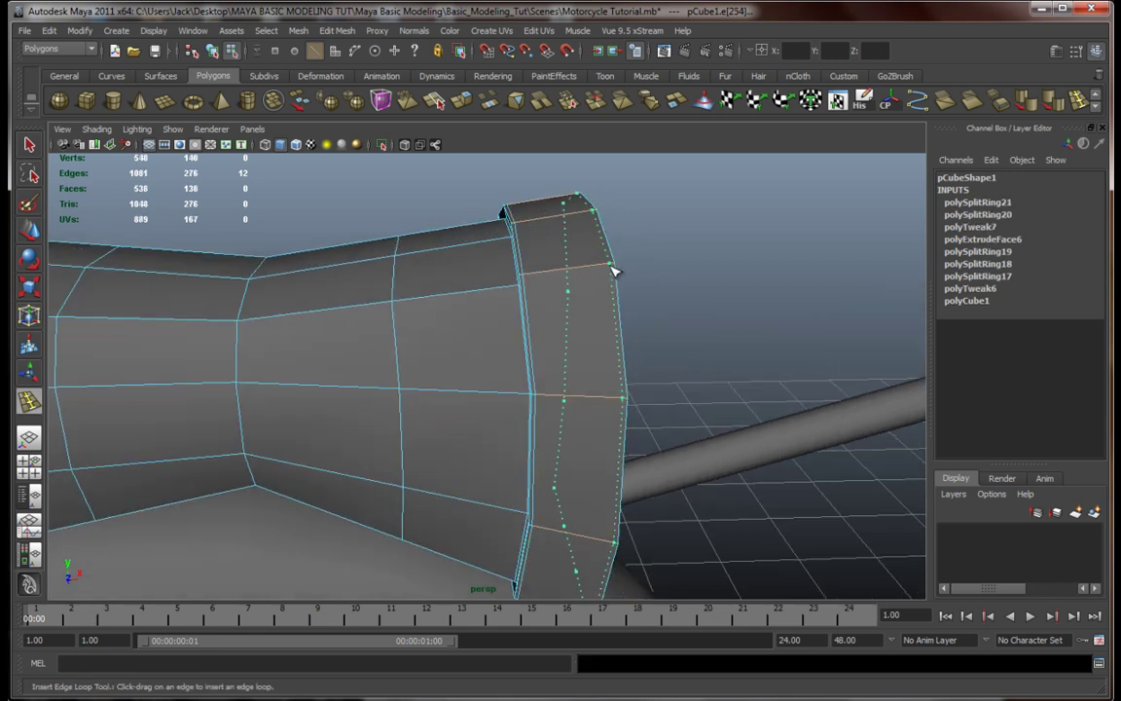
click(614, 271)
alt+drag(675, 313, 594, 306)
alt+drag(595, 344, 696, 399)
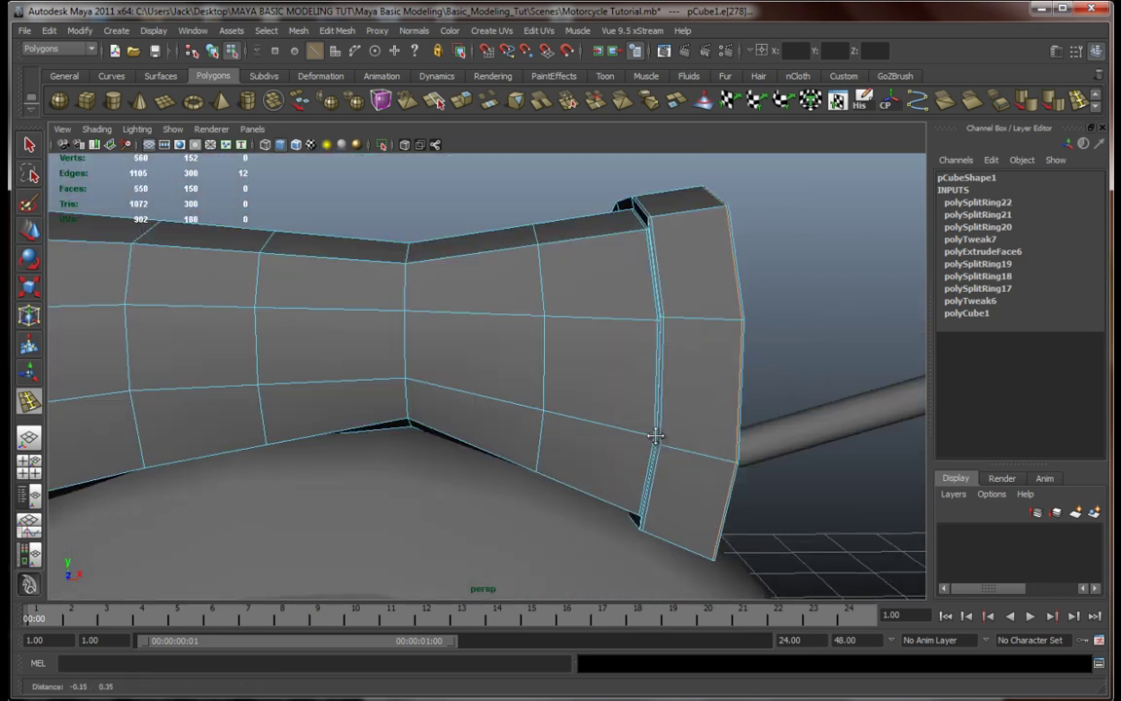
alt+right_drag(696, 399, 610, 403)
alt+drag(610, 403, 631, 383)
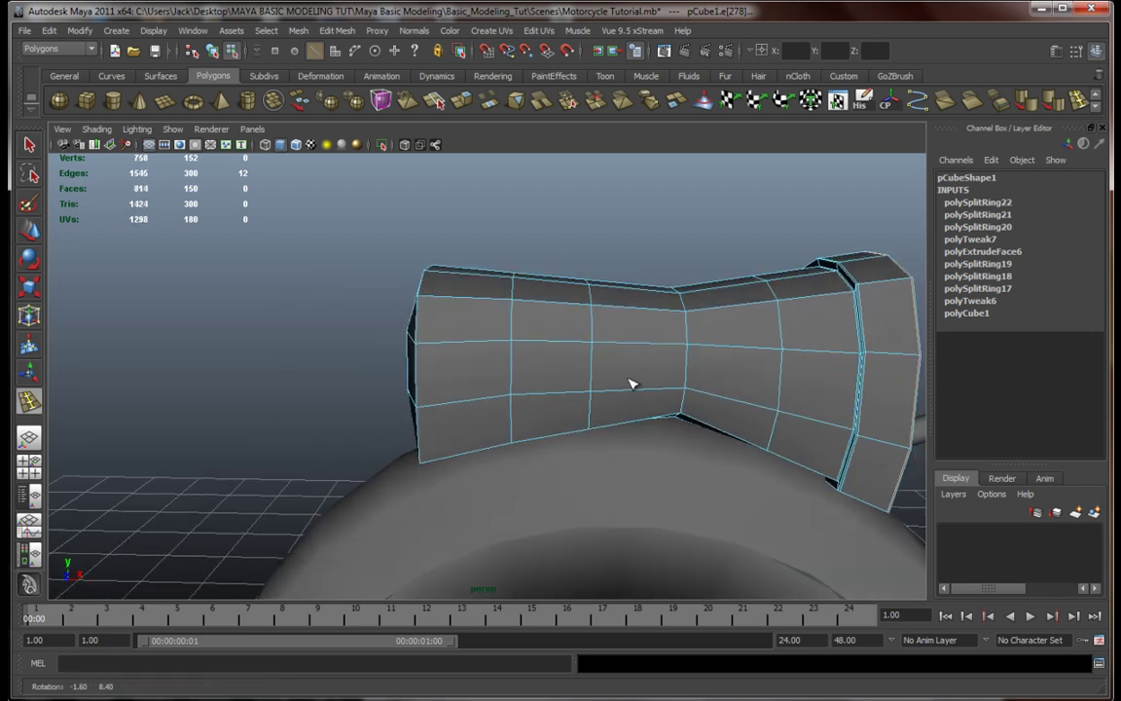
Step: Insert an edge loop close to the block's rear end section and select the ring of 12 side faces around that end
click(518, 303)
key(q)
alt+drag(534, 353, 551, 301)
right_drag(545, 300, 542, 366)
alt+drag(542, 366, 543, 296)
key(4)
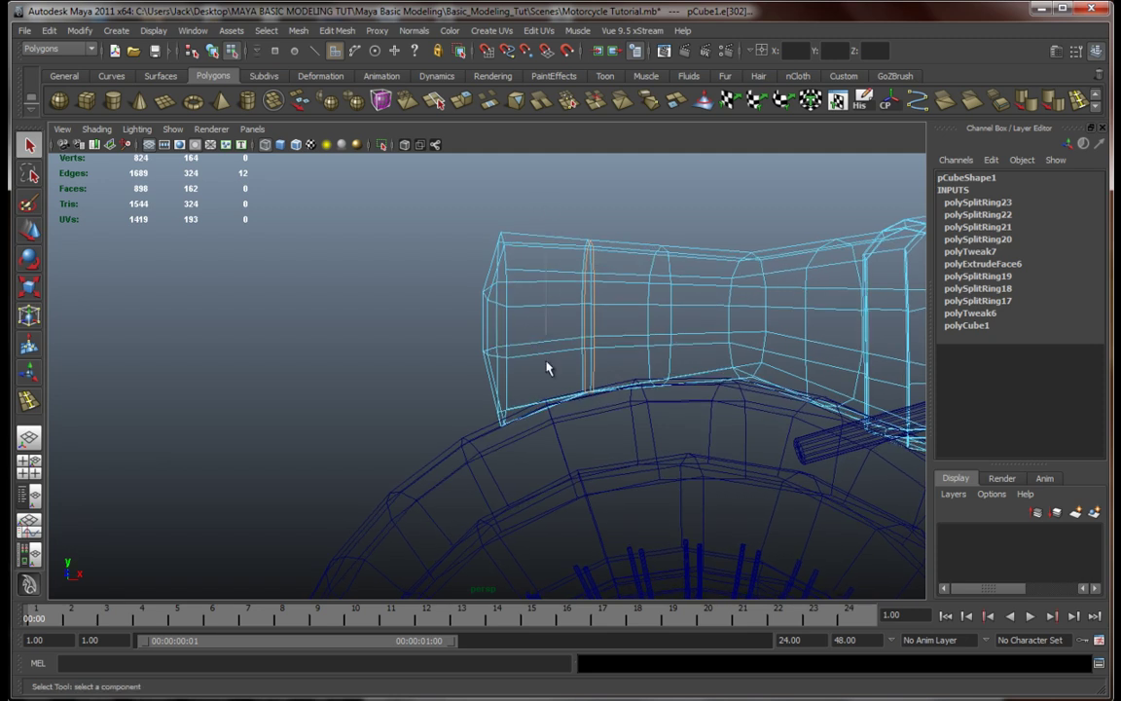
key(5)
mouse_move(626, 393)
alt+mouse_down()
mouse_move(656, 425)
mouse_move(619, 249)
alt+mouse_up()
Step: Extrude the rear face ring, scale it outward into a raised rim, and return to object mode
click(462, 101)
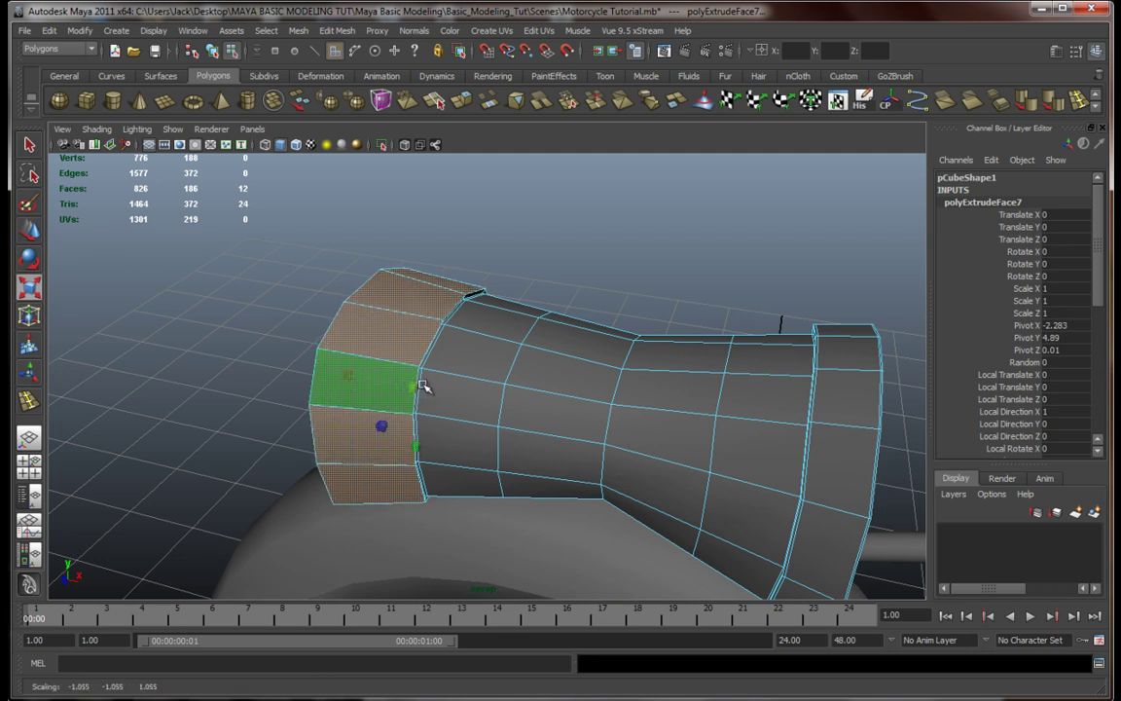
alt+drag(422, 386, 458, 406)
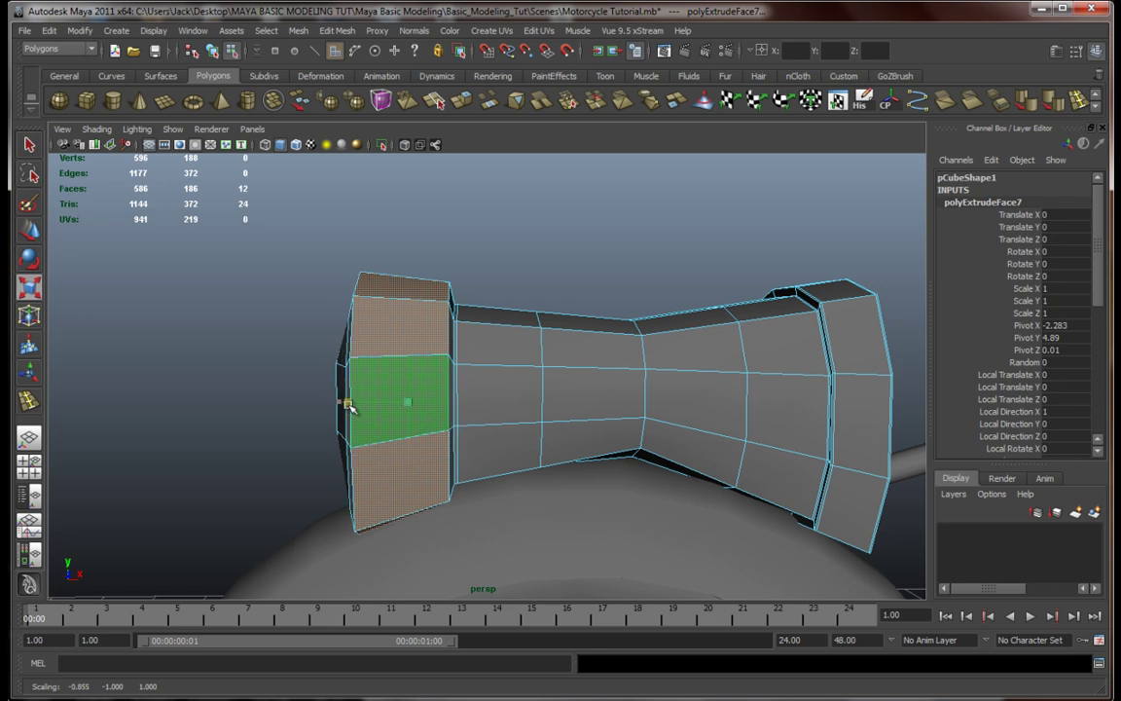
mouse_move(449, 412)
alt+mouse_down()
mouse_move(350, 442)
mouse_move(556, 423)
mouse_move(436, 424)
alt+mouse_up()
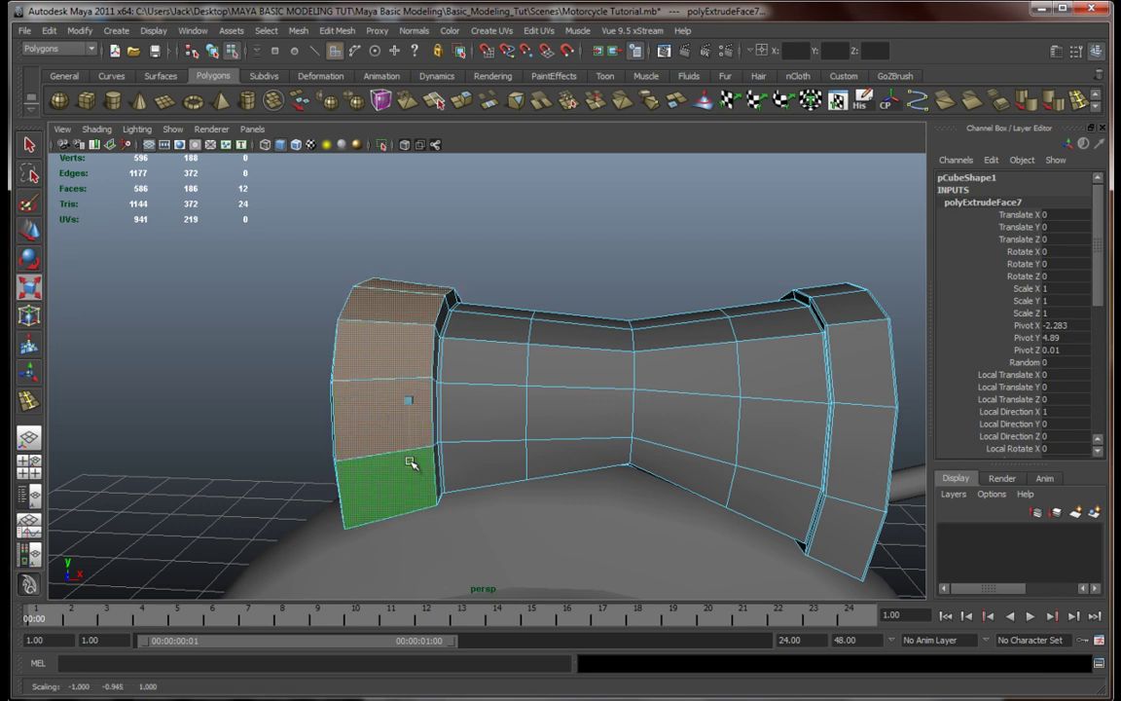
mouse_move(458, 424)
alt+mouse_down()
mouse_move(368, 446)
mouse_move(558, 403)
mouse_move(465, 410)
alt+mouse_up()
key(r)
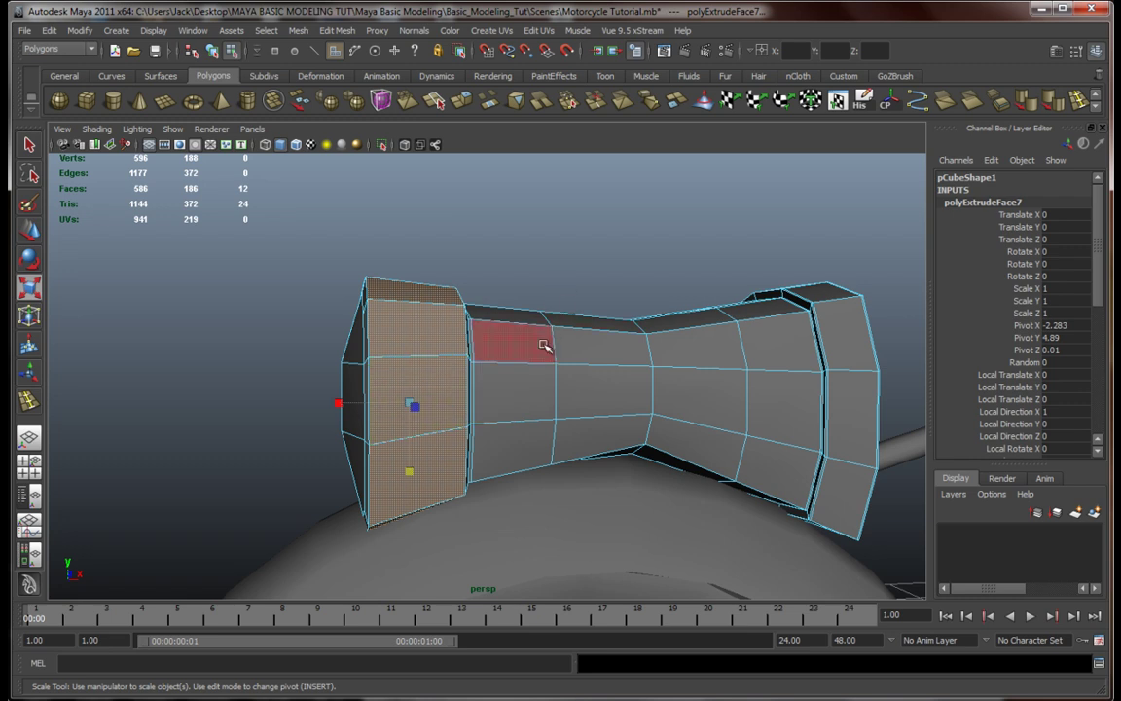
right_drag(543, 344, 615, 317)
click(627, 292)
Step: Examine the rimmed block against the whole motorcycle and preview its shape with smoothing
alt+drag(650, 365, 533, 378)
scroll(534, 378, down, 5)
alt+middle_drag(533, 377, 510, 356)
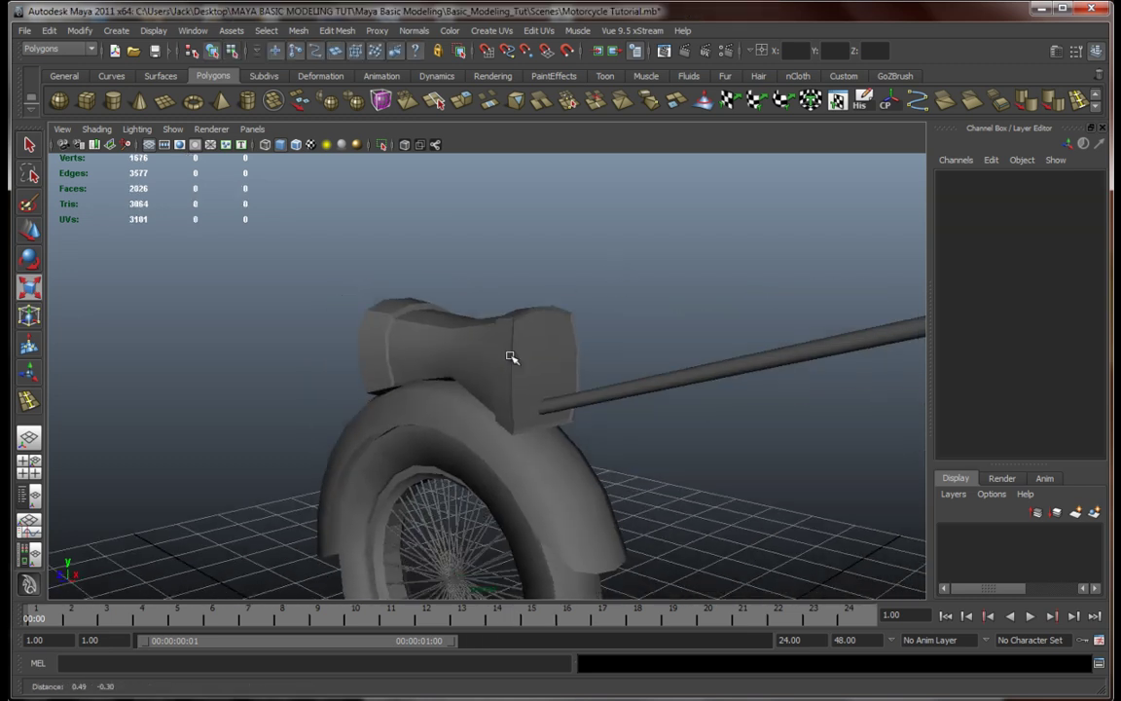
alt+drag(511, 357, 533, 387)
alt+right_drag(533, 387, 589, 413)
scroll(539, 420, up, 5)
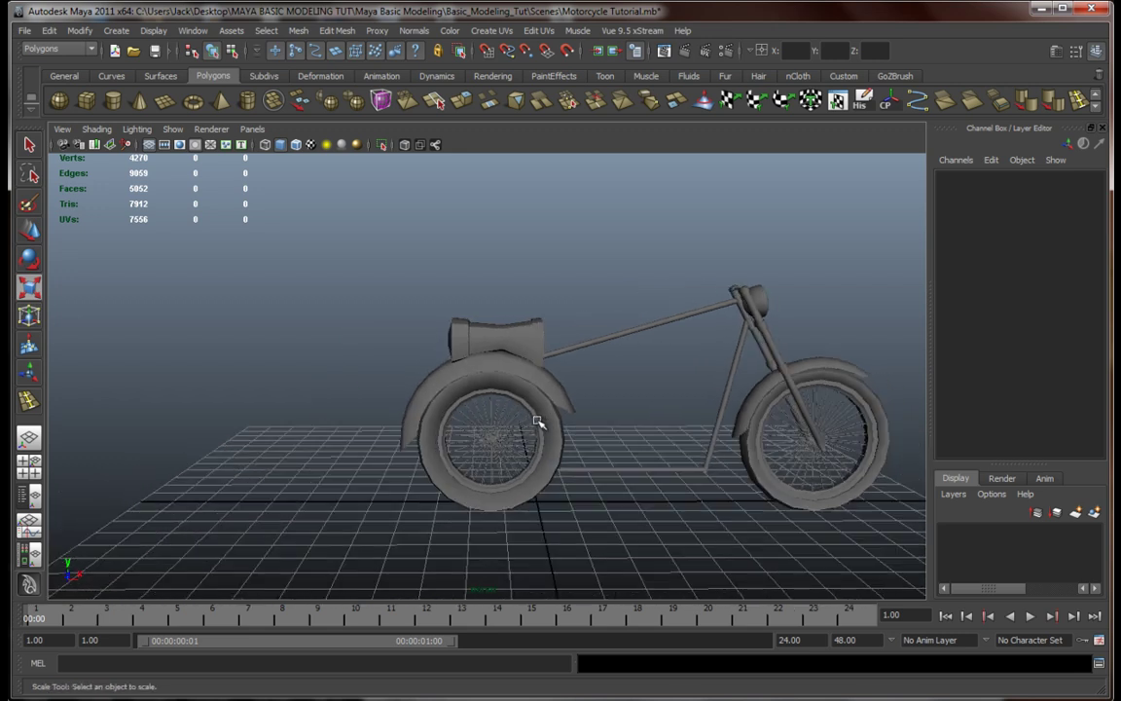
click(505, 326)
key(3)
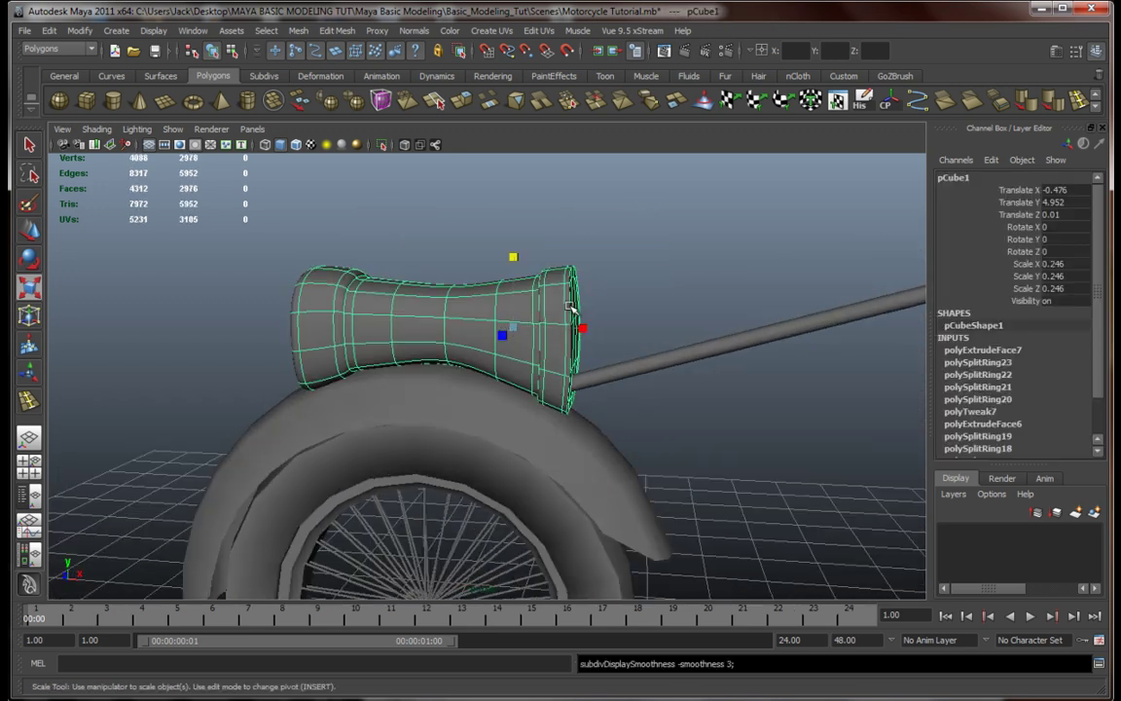
click(631, 306)
alt+drag(631, 306, 571, 322)
scroll(563, 313, down, 3)
Step: Return the block to unsmoothed display and scale it down to 0.22 in X and 0.179 in Y
click(495, 355)
key(1)
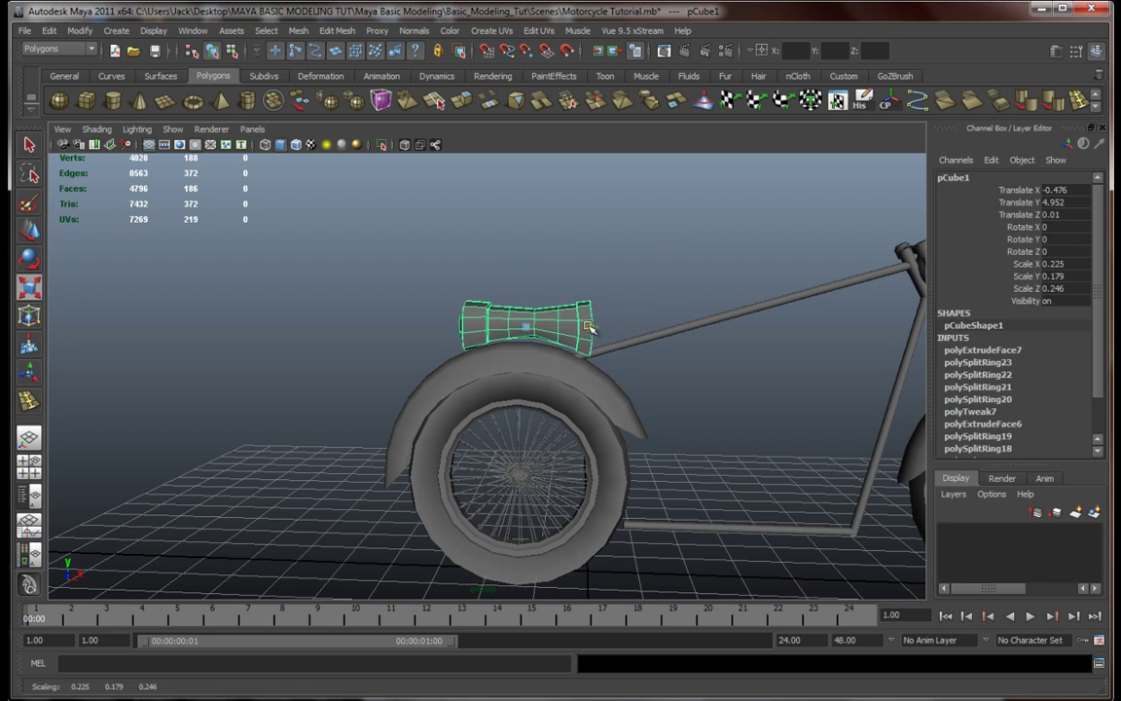
key(r)
alt+right_drag(589, 329, 650, 298)
Step: Move the block in the side view to X -0.59, Y 4.891 so it sits on the rear fender
key(space)
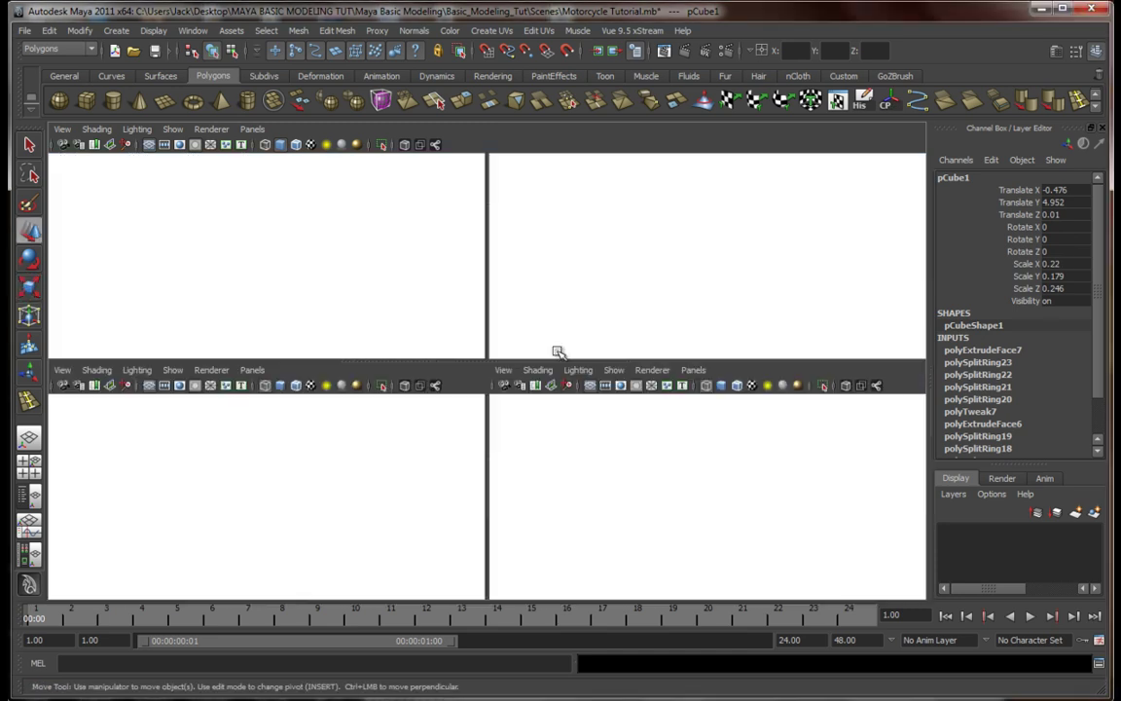
key(space)
alt+middle_drag(470, 413, 505, 432)
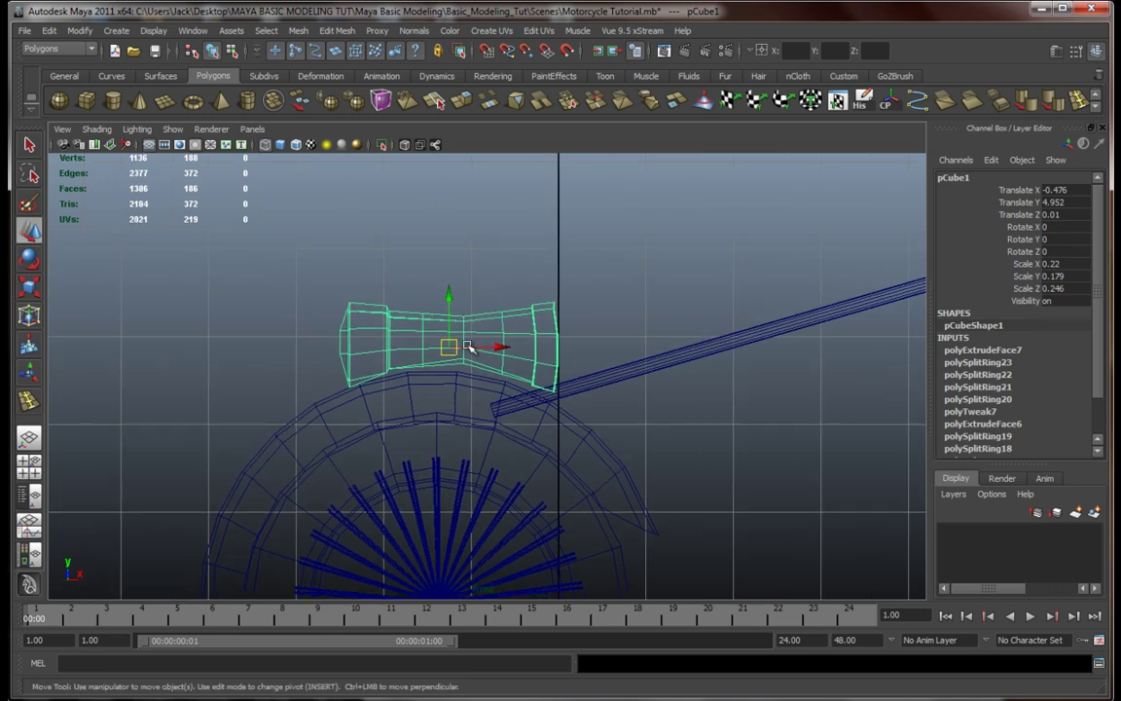
click(561, 337)
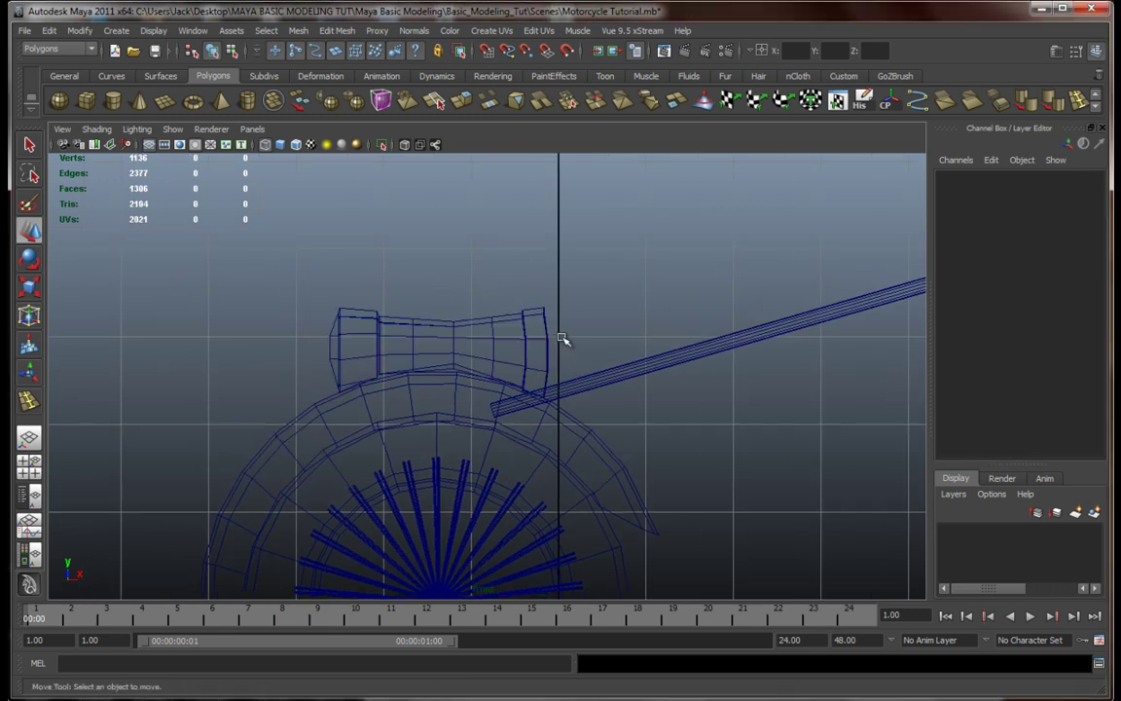
key(space)
key(space)
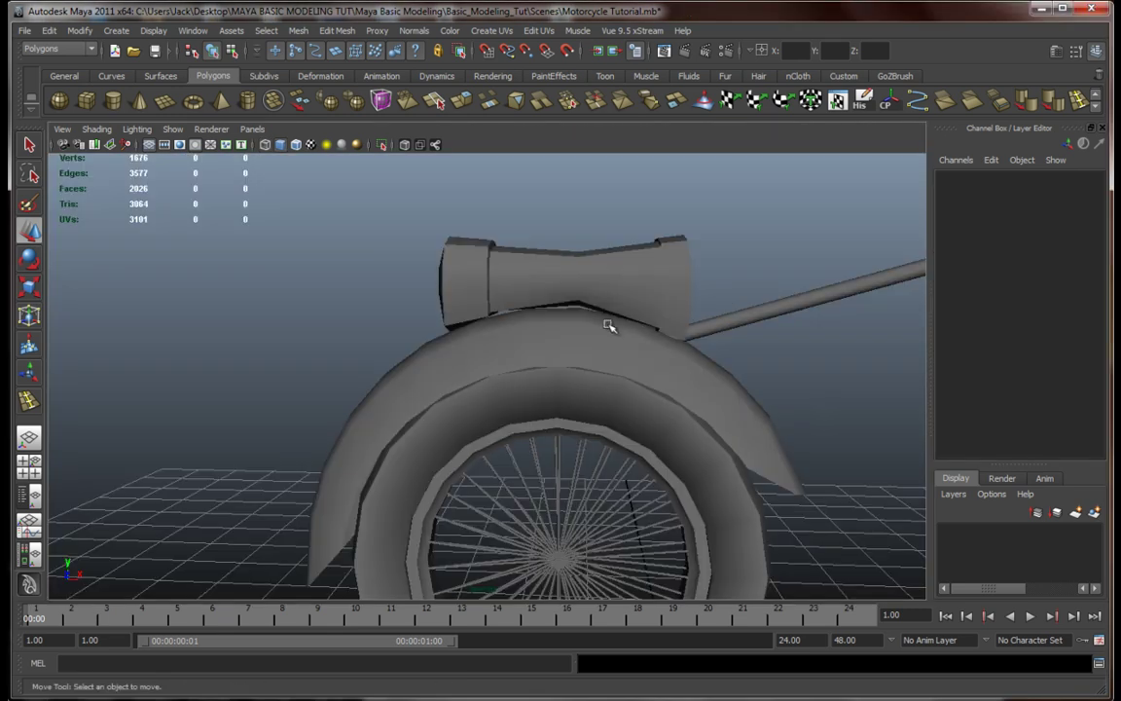
Step: Scale the block's width to 0.244 in Z and deselect it
alt+drag(609, 323, 499, 363)
click(496, 347)
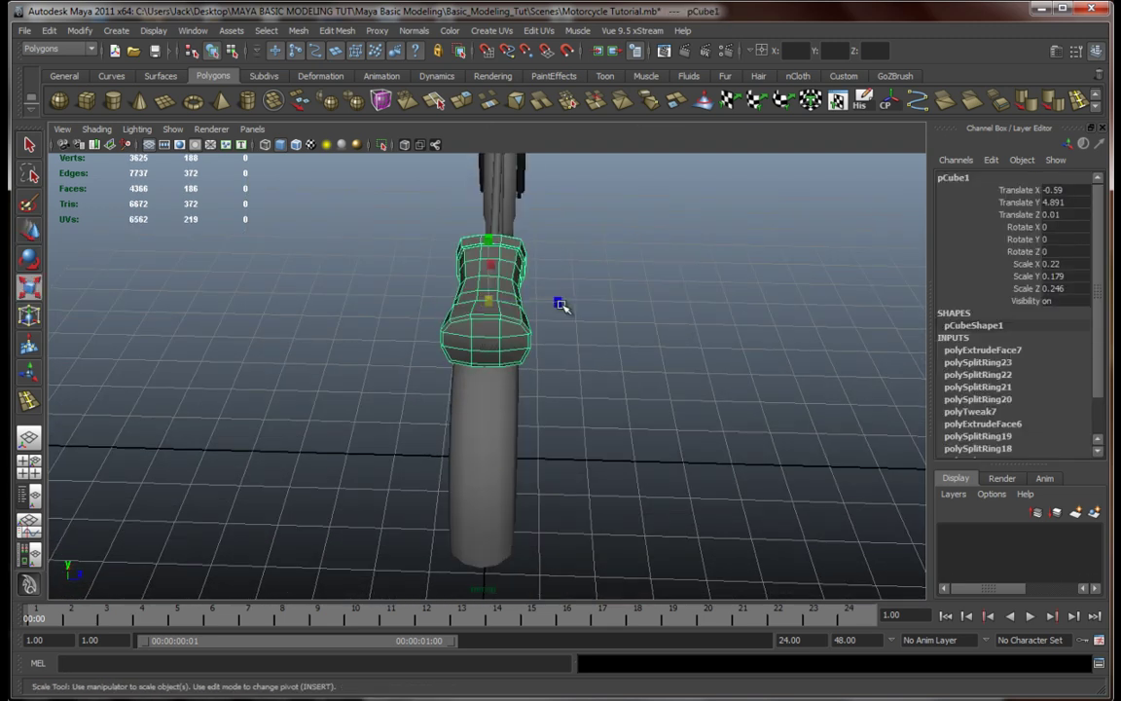
alt+drag(593, 278, 533, 348)
key(r)
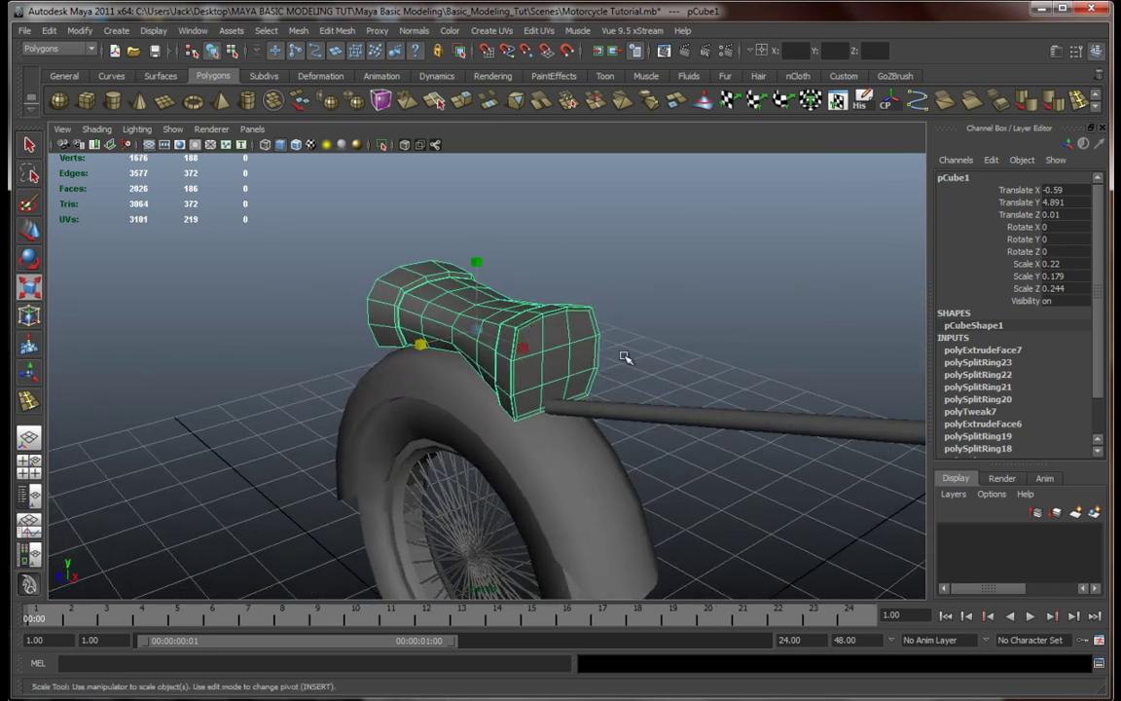
click(634, 317)
alt+drag(661, 389, 646, 421)
alt+right_drag(646, 420, 640, 469)
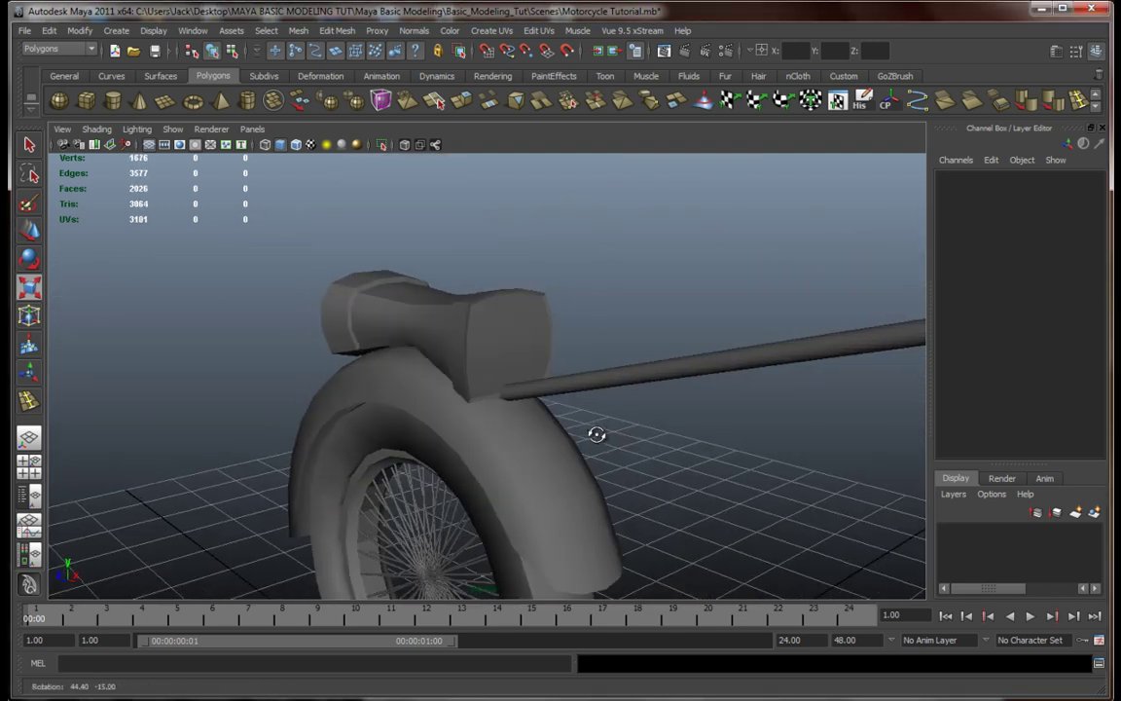